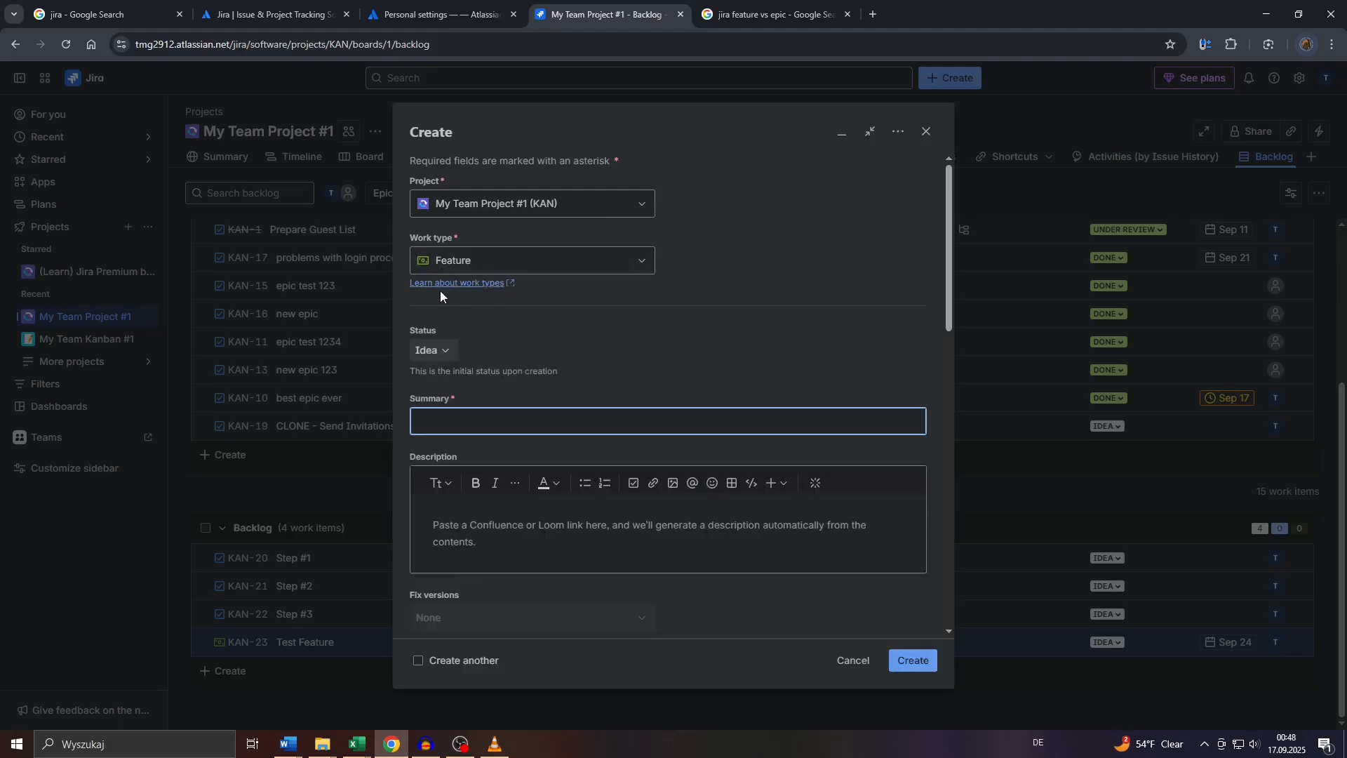
Close the work item creation form and look through the Google search results for jira to find the official Atlassian page
click(927, 131)
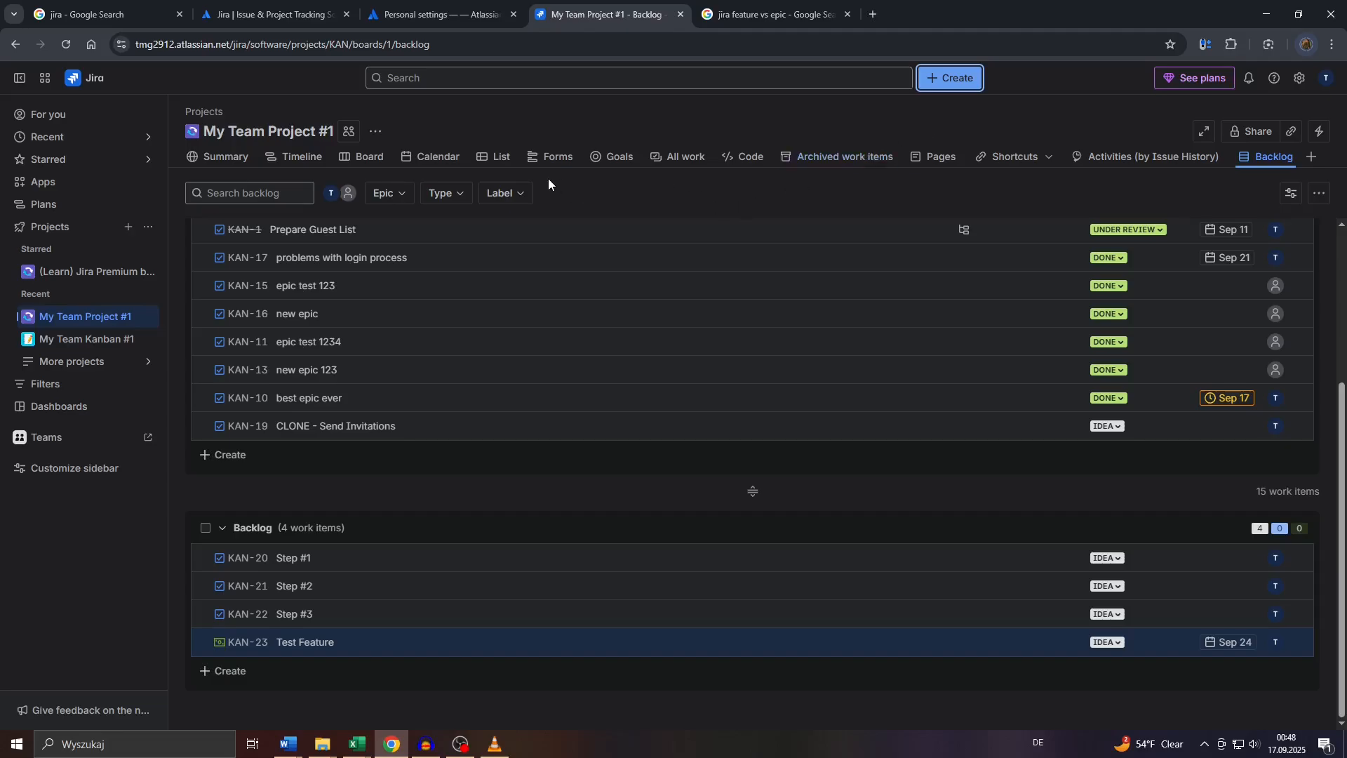
click(110, 5)
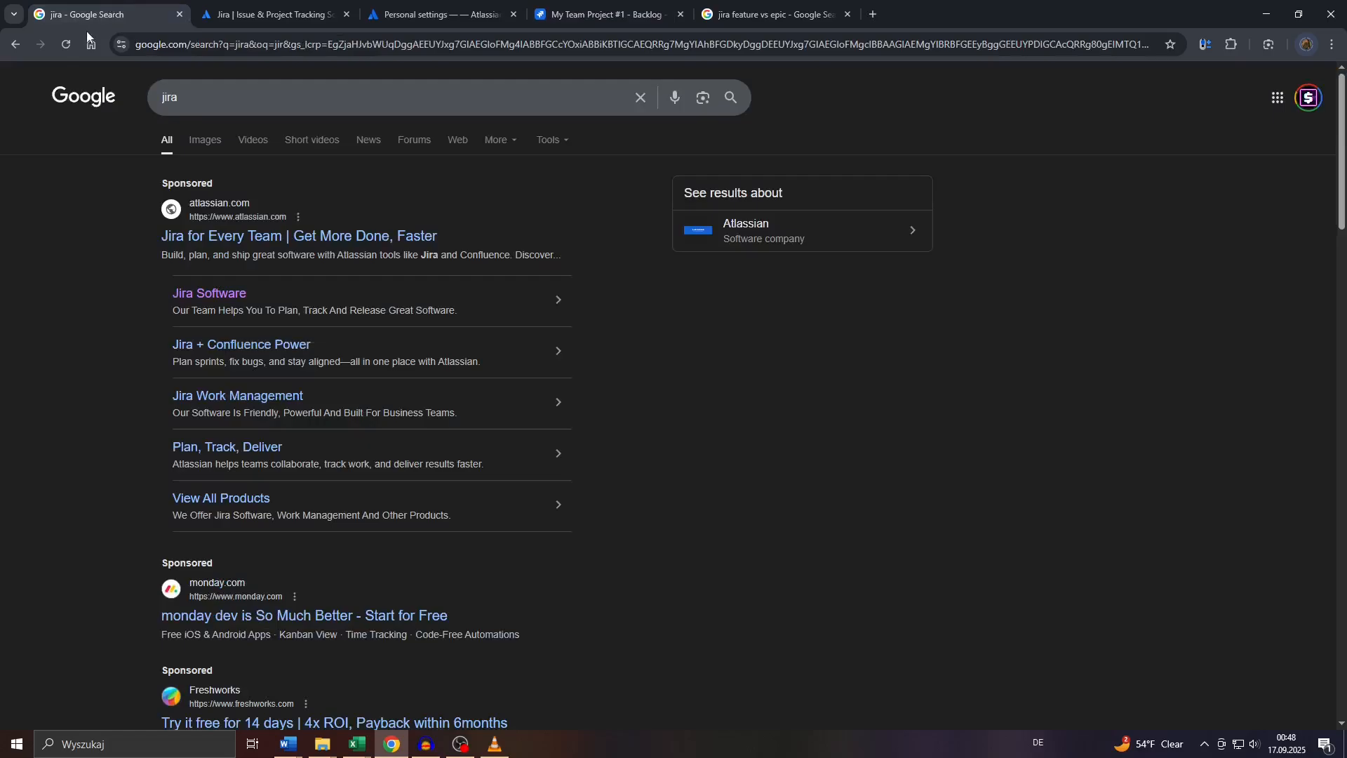
scroll(86, 203, down, 5)
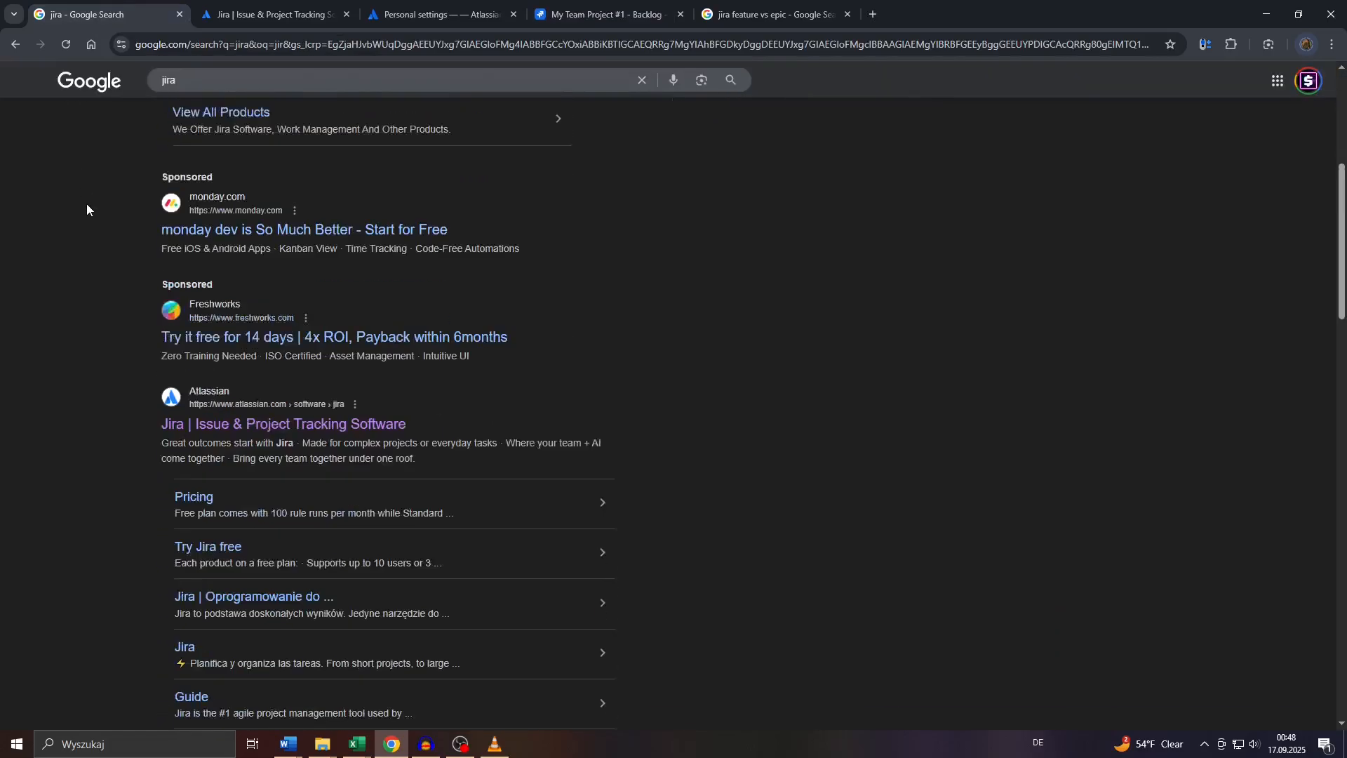
scroll(106, 378, up, 5)
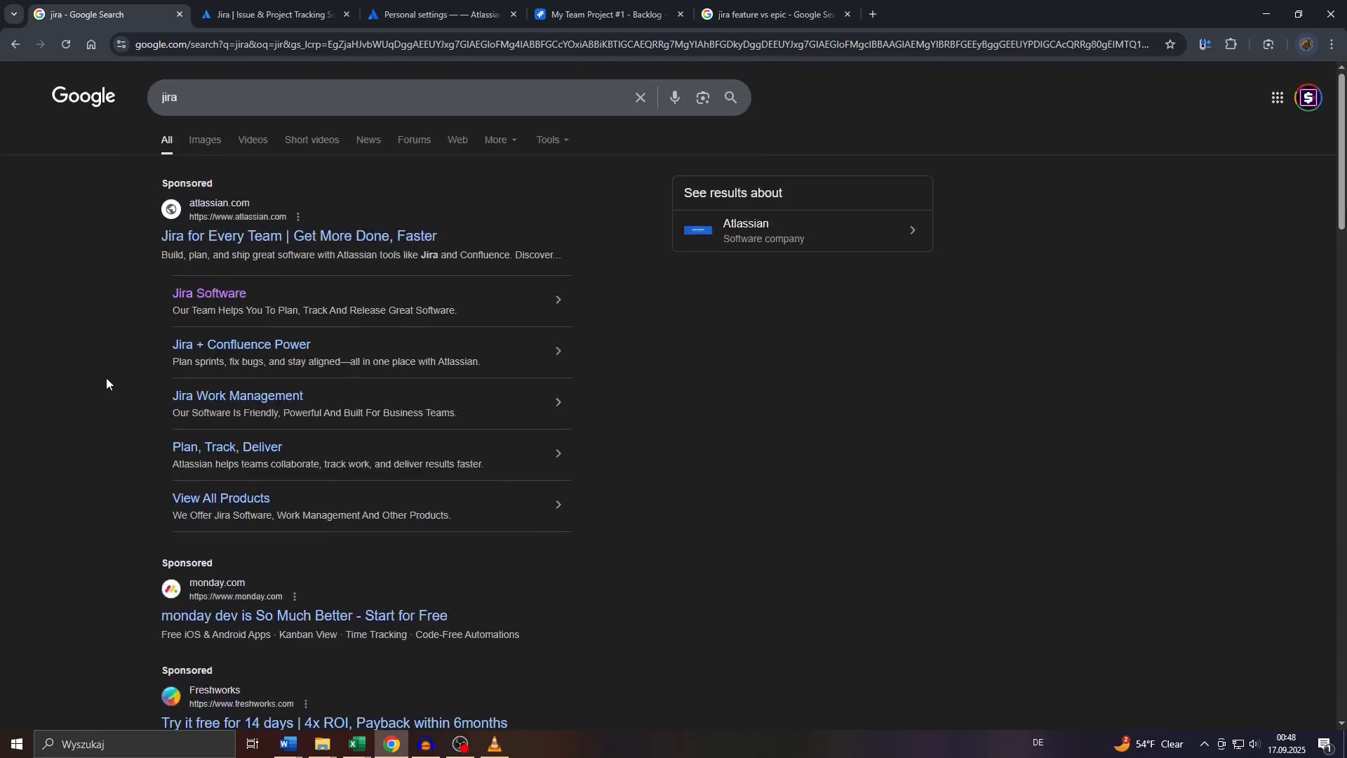
drag(184, 98, 145, 87)
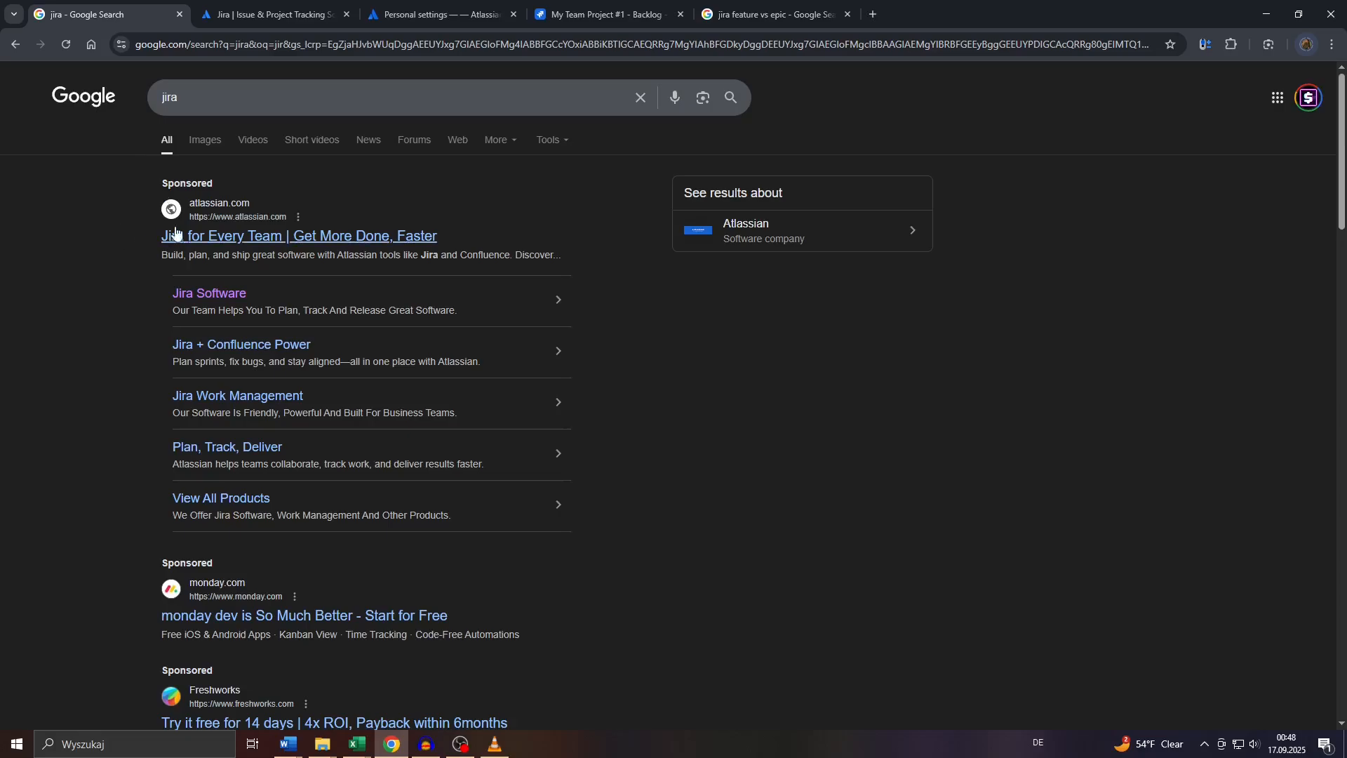
scroll(191, 297, down, 2)
scroll(190, 292, down, 5)
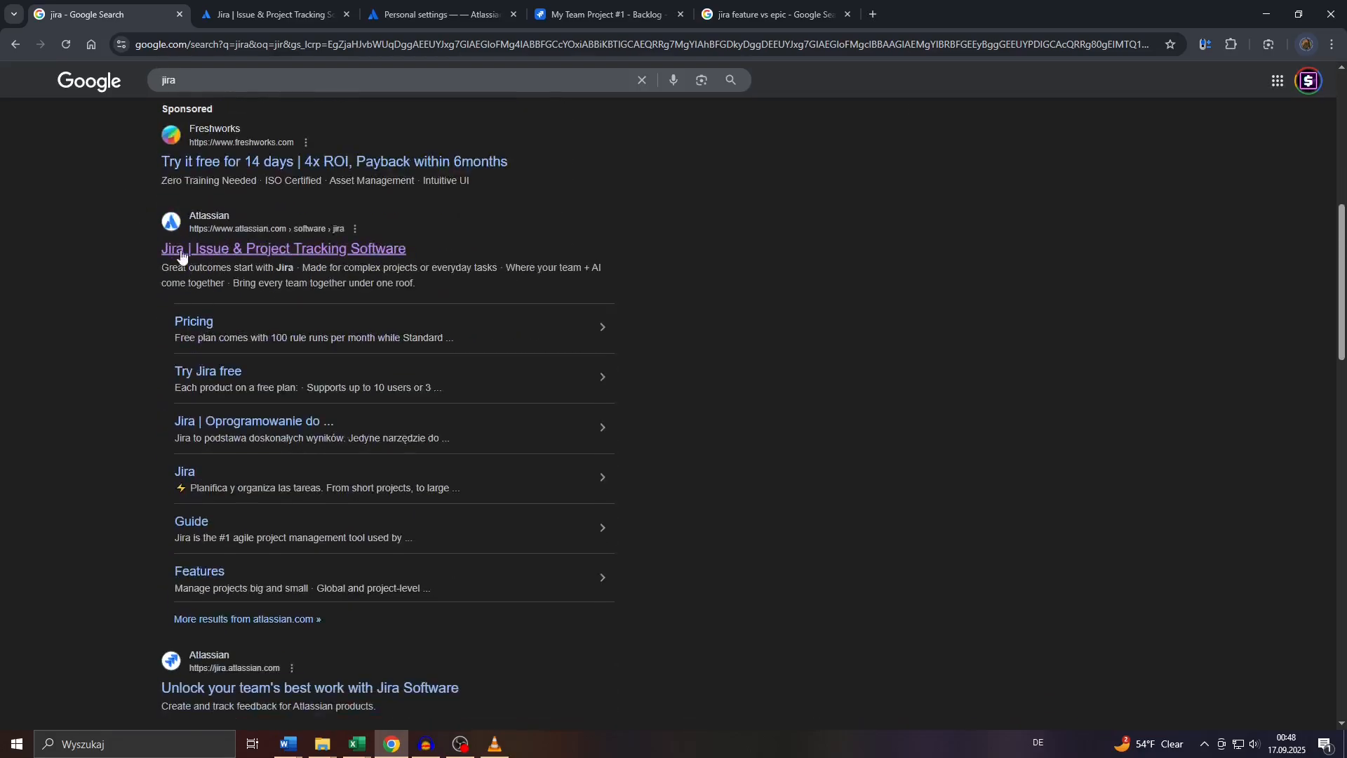
View the sign-up options on the Jira product page and list the Jira sites available from Atlassian Home
click(222, 6)
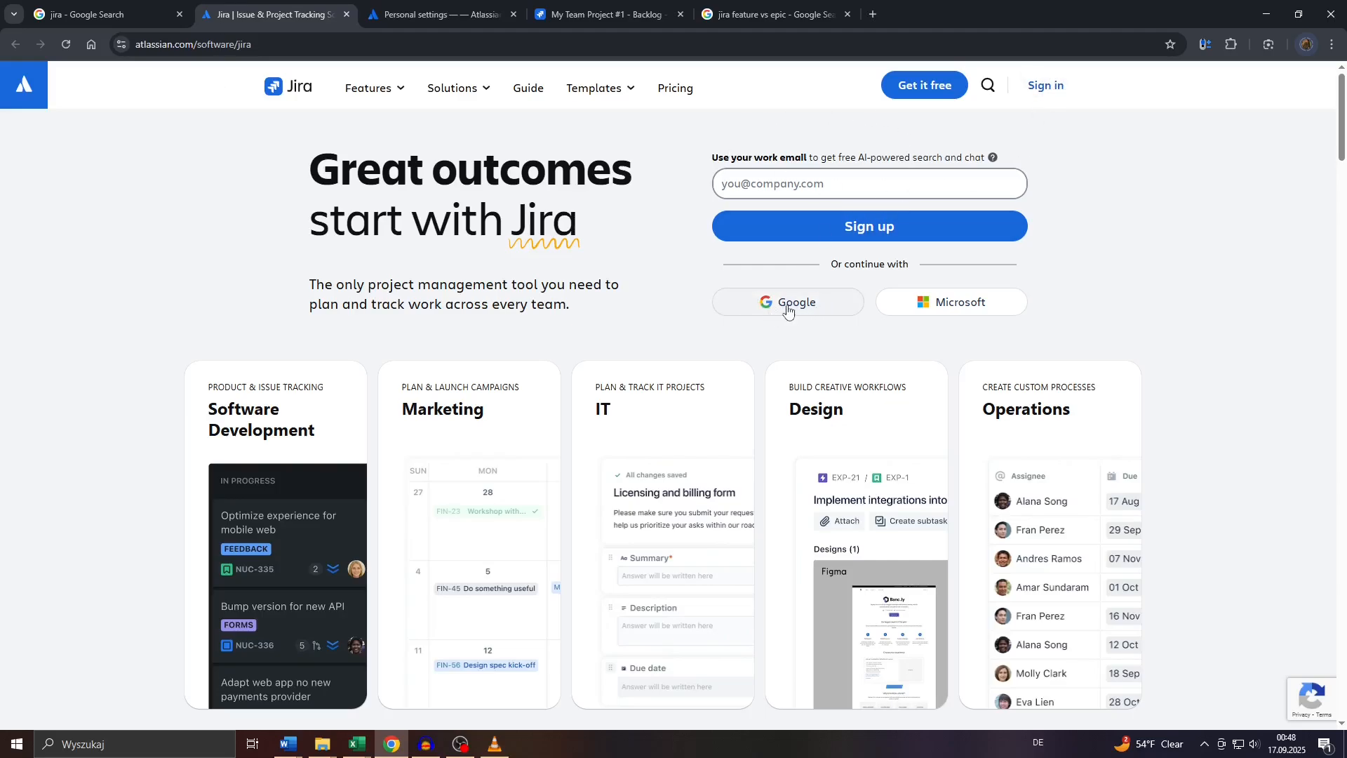
click(463, 7)
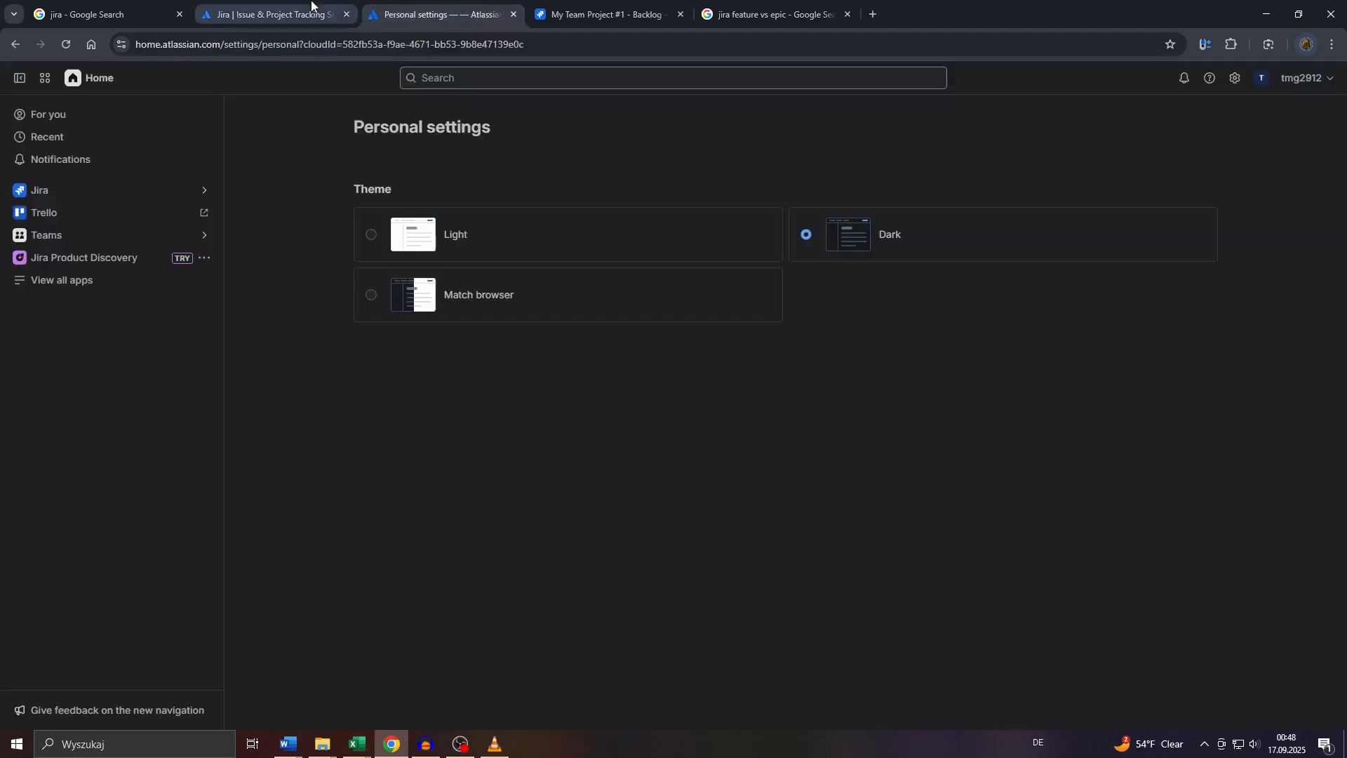
click(274, 14)
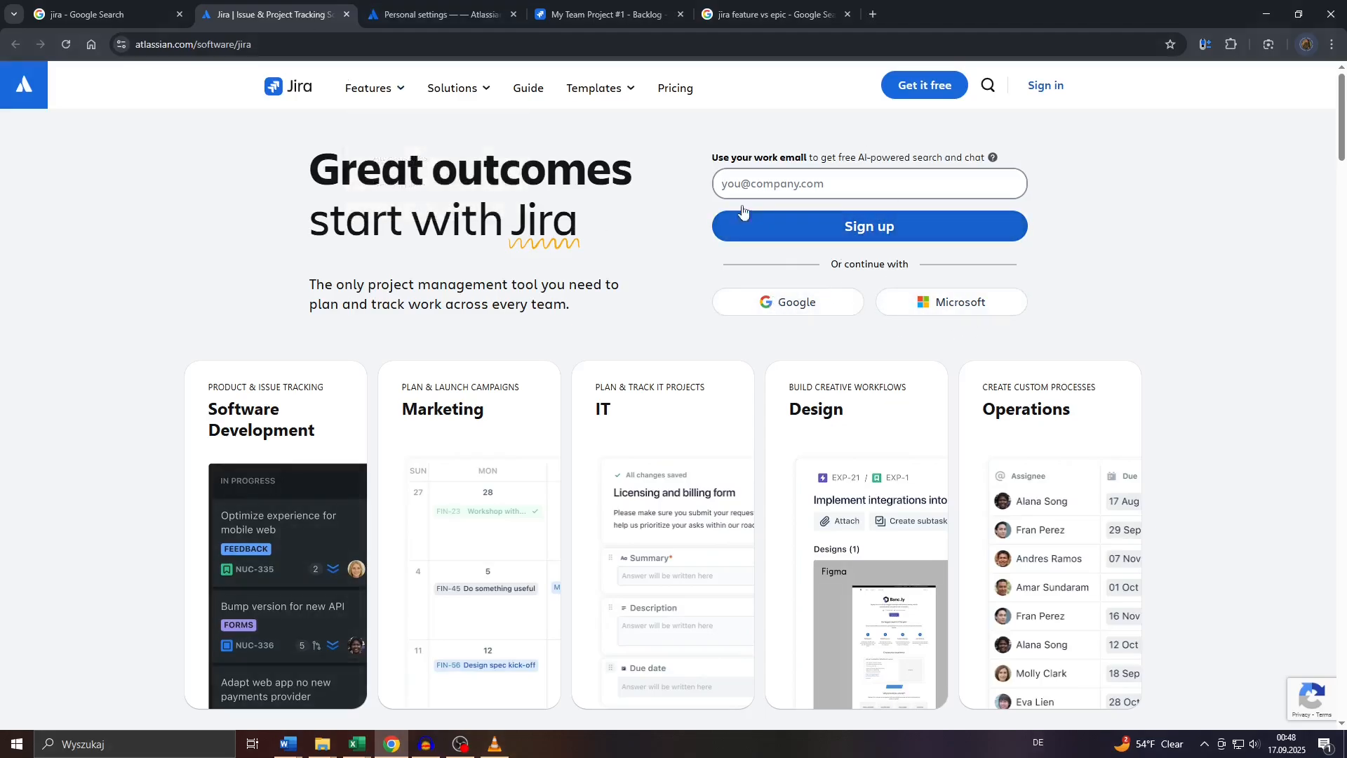
click(471, 6)
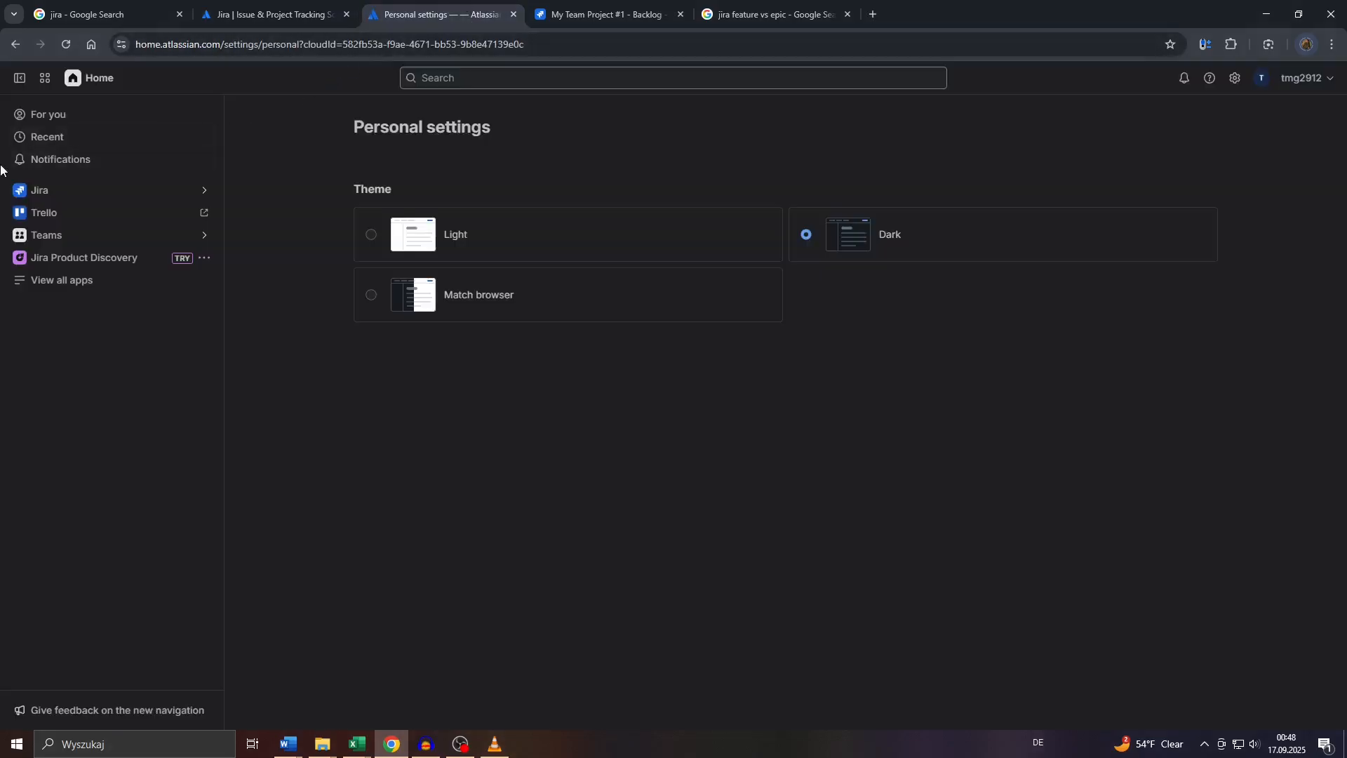
scroll(2, 193, up, 7)
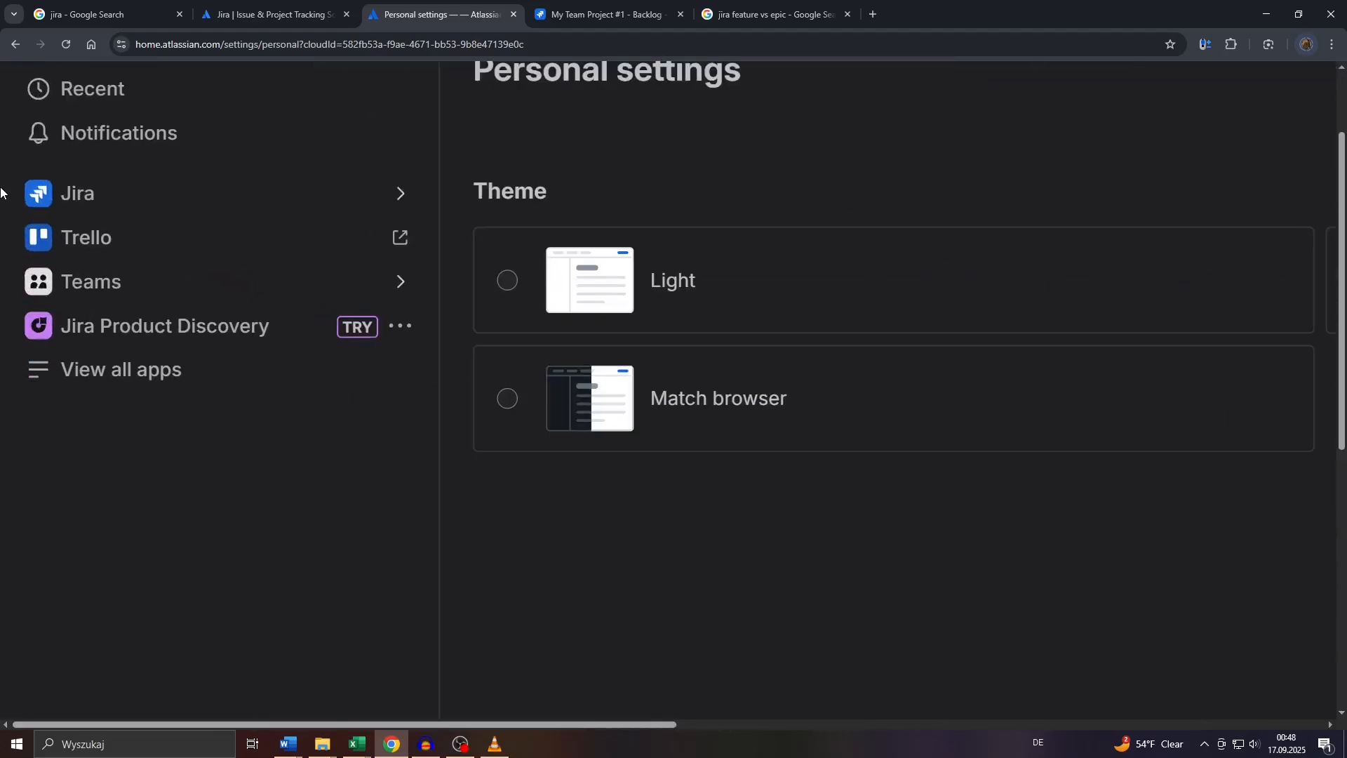
scroll(79, 184, down, 5)
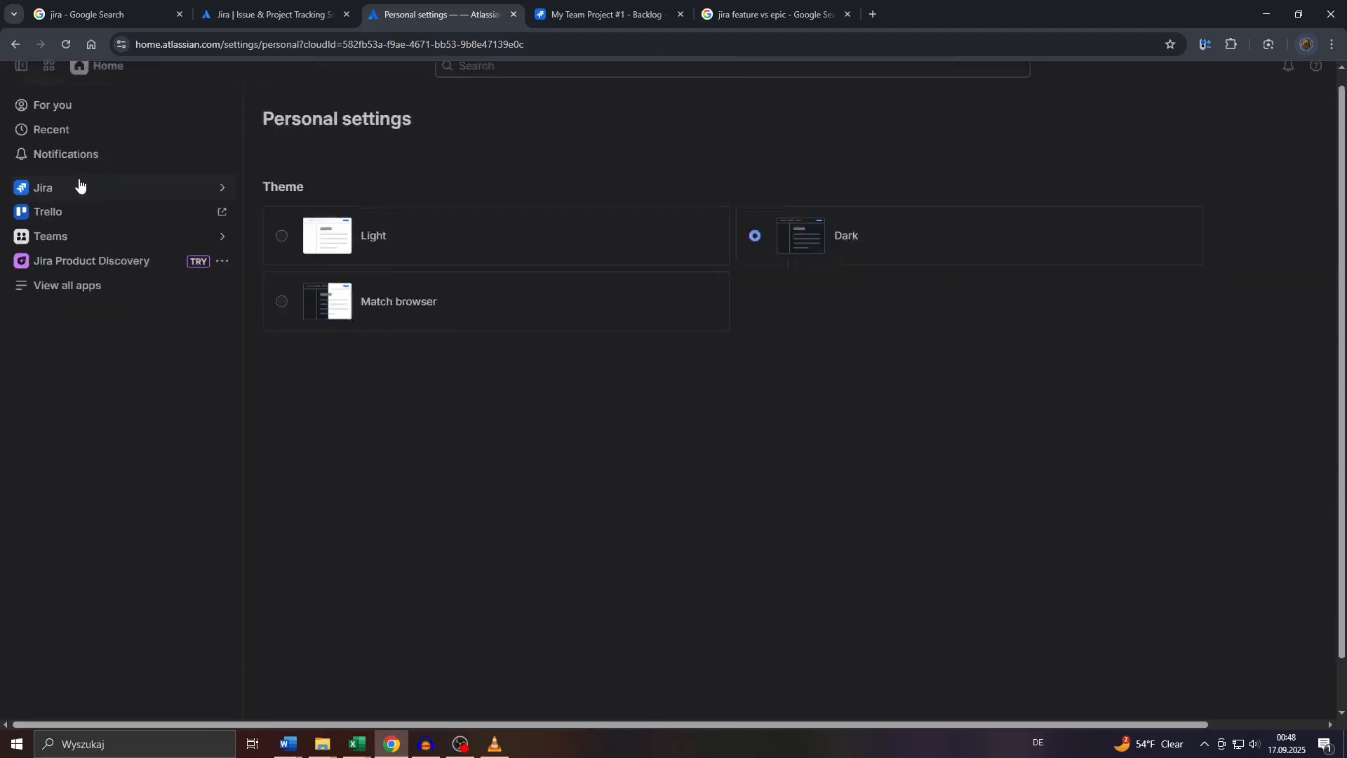
click(190, 191)
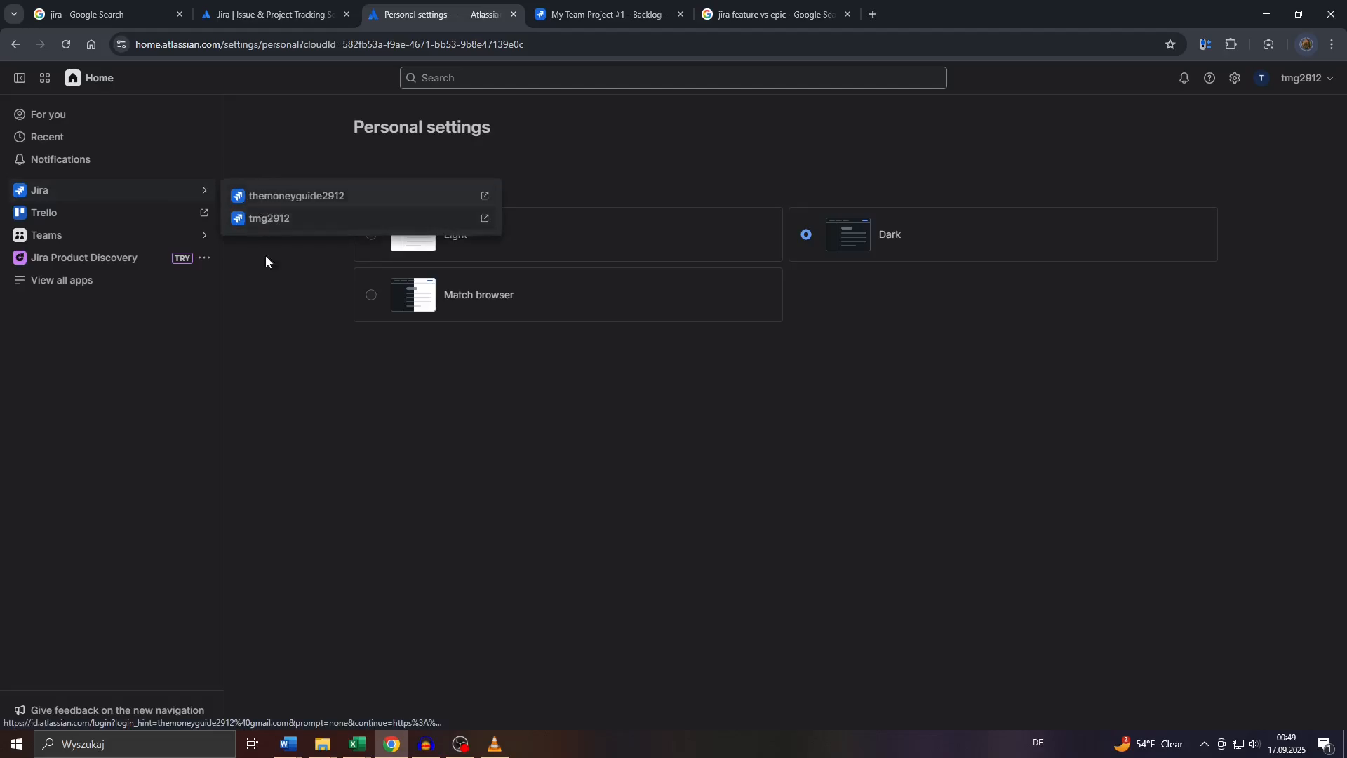
Return to My Team Project #1 in Jira and show its board
click(561, 6)
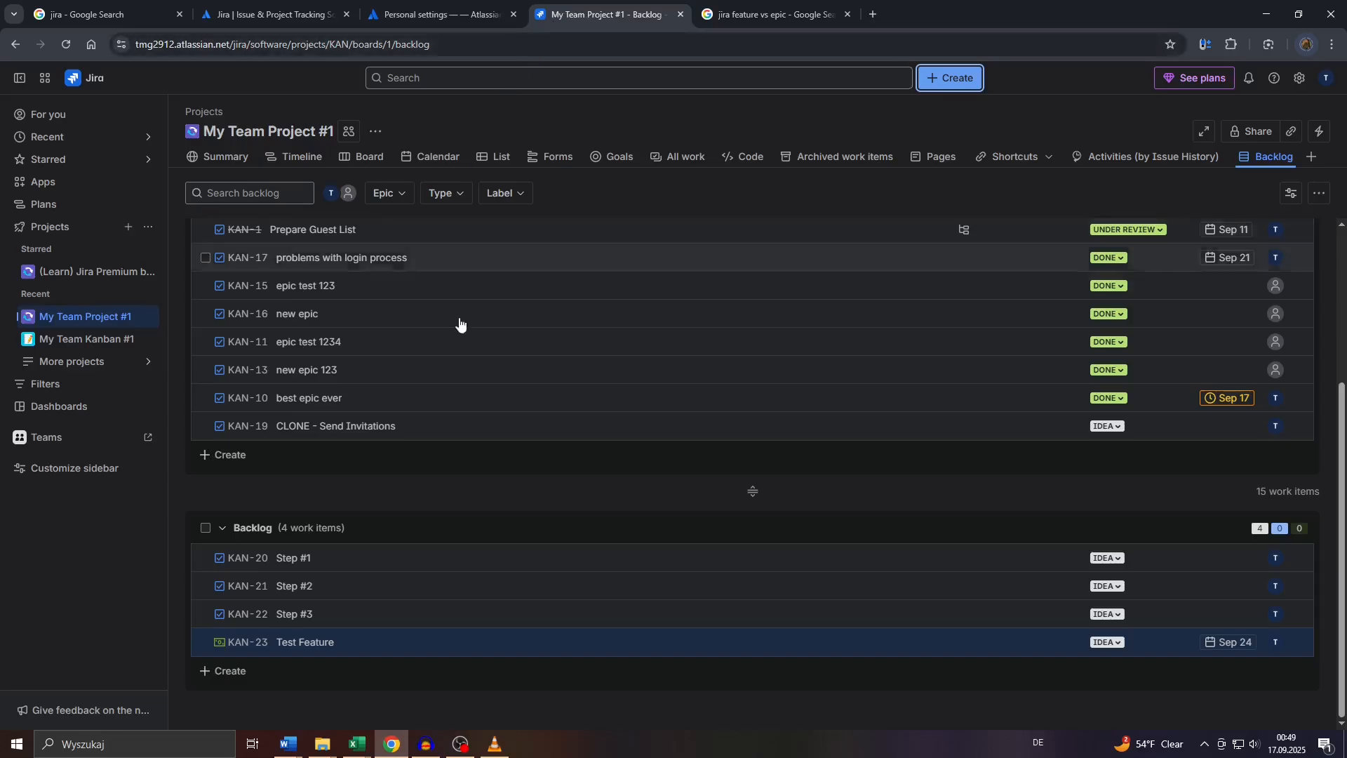
scroll(556, 436, up, 3)
click(370, 158)
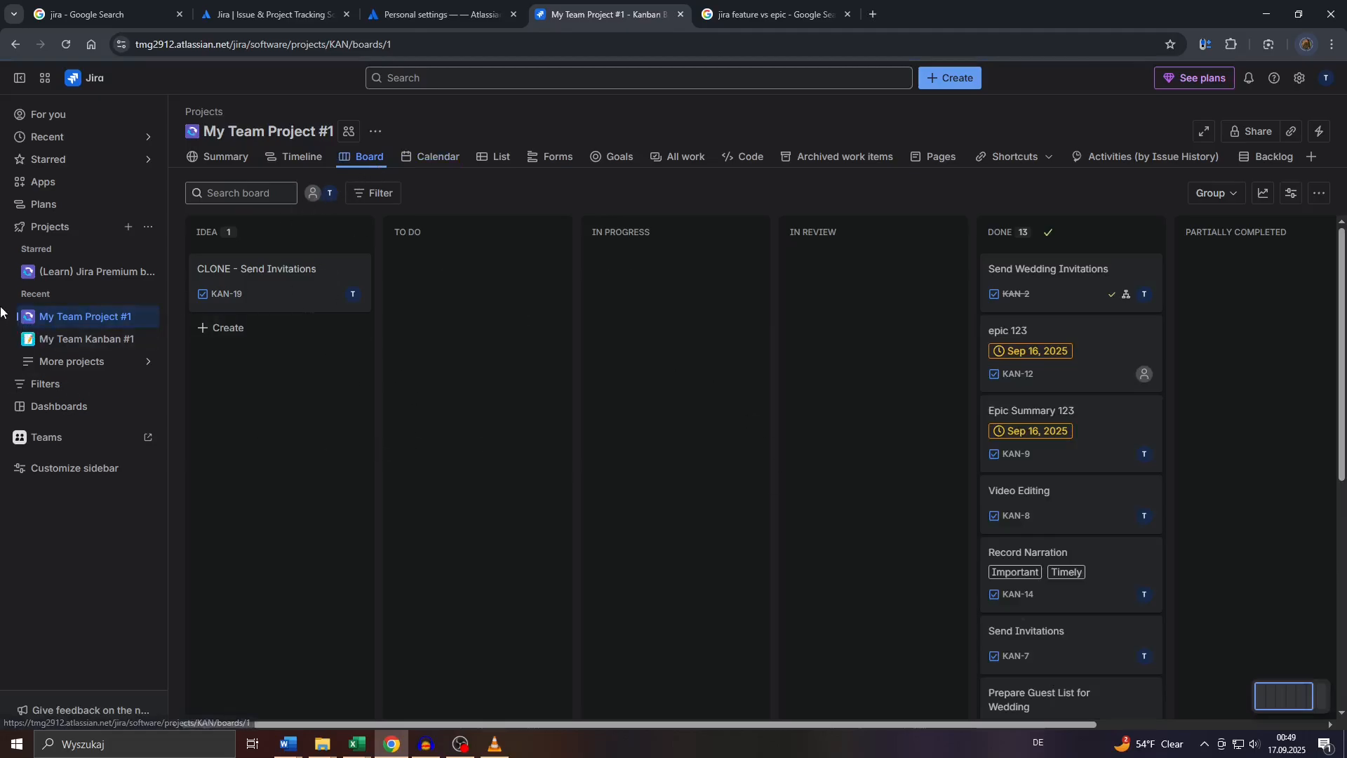
scroll(0, 308, up, 5)
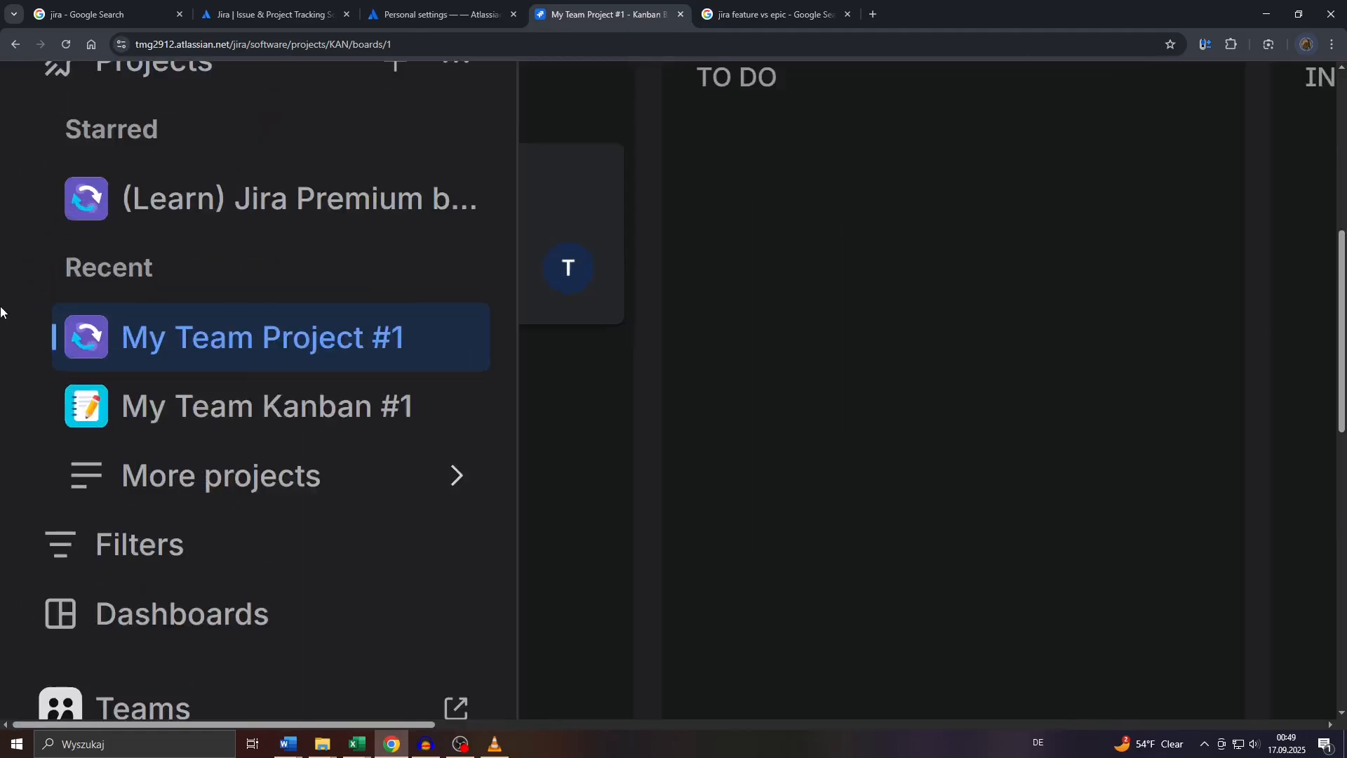
scroll(2, 313, down, 5)
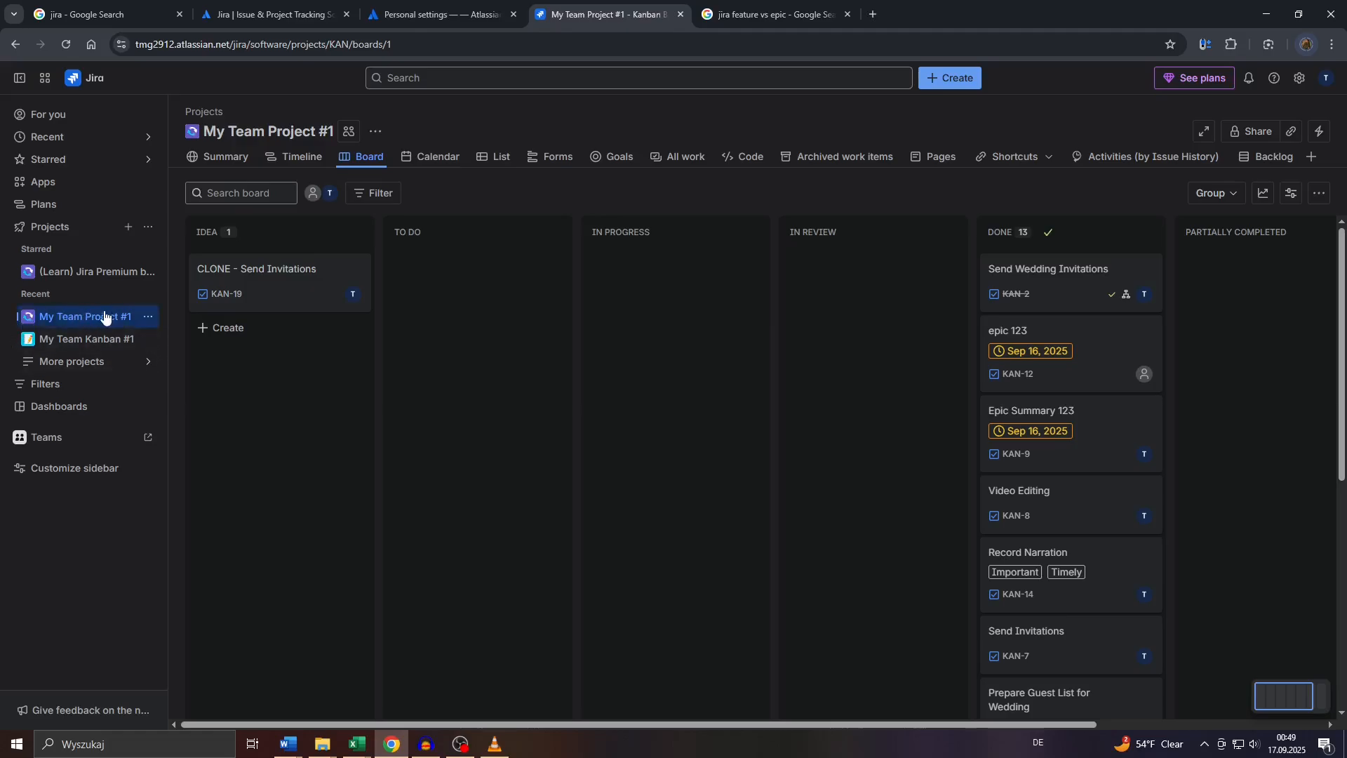
Look at the templates offered for a new project and the actions available for My Team Project #1
click(19, 230)
click(20, 231)
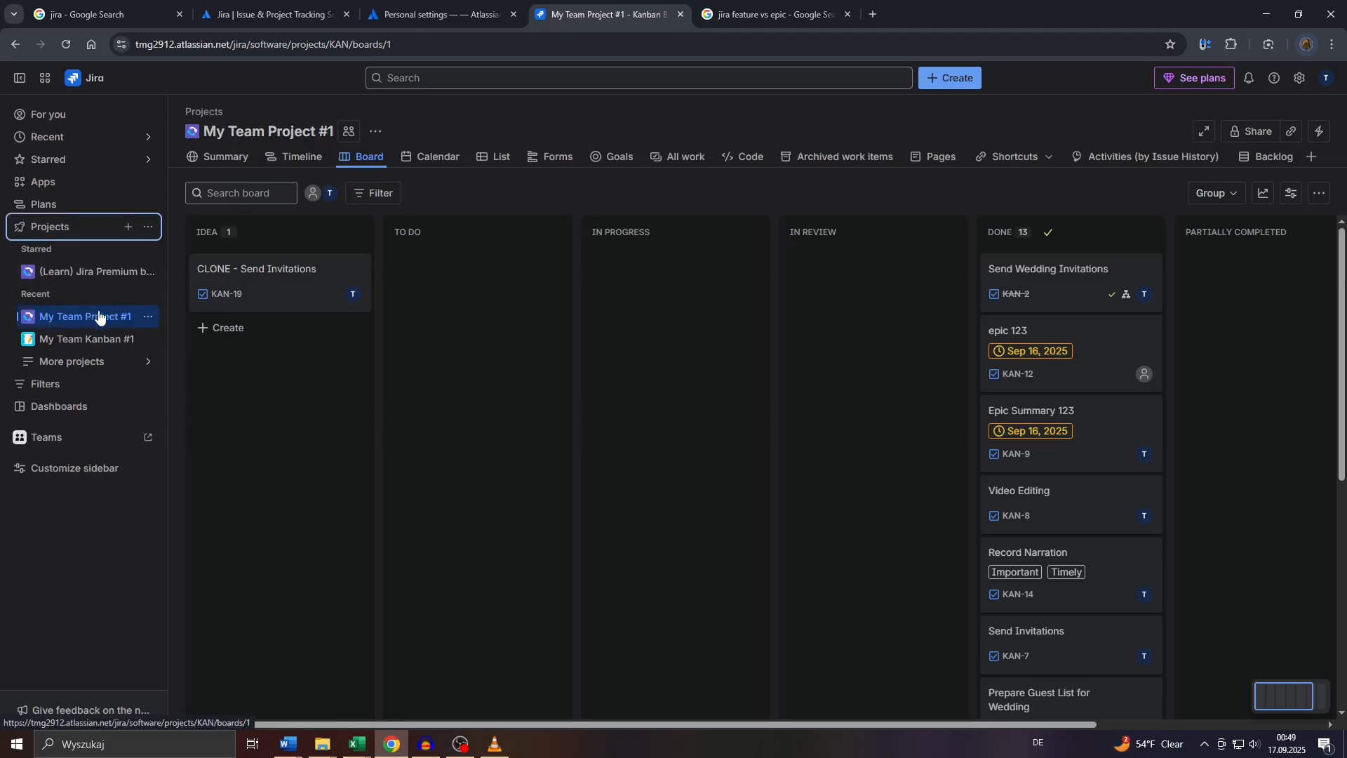
click(127, 231)
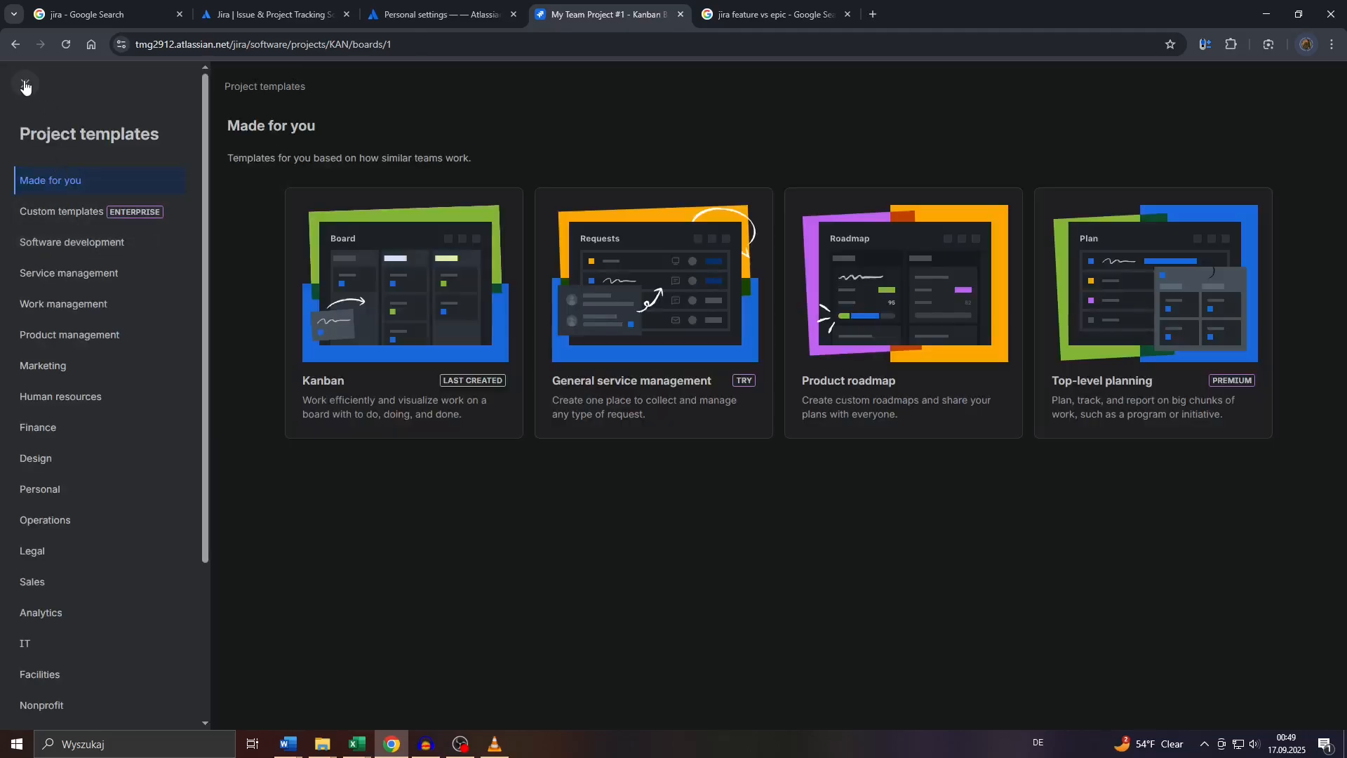
click(25, 85)
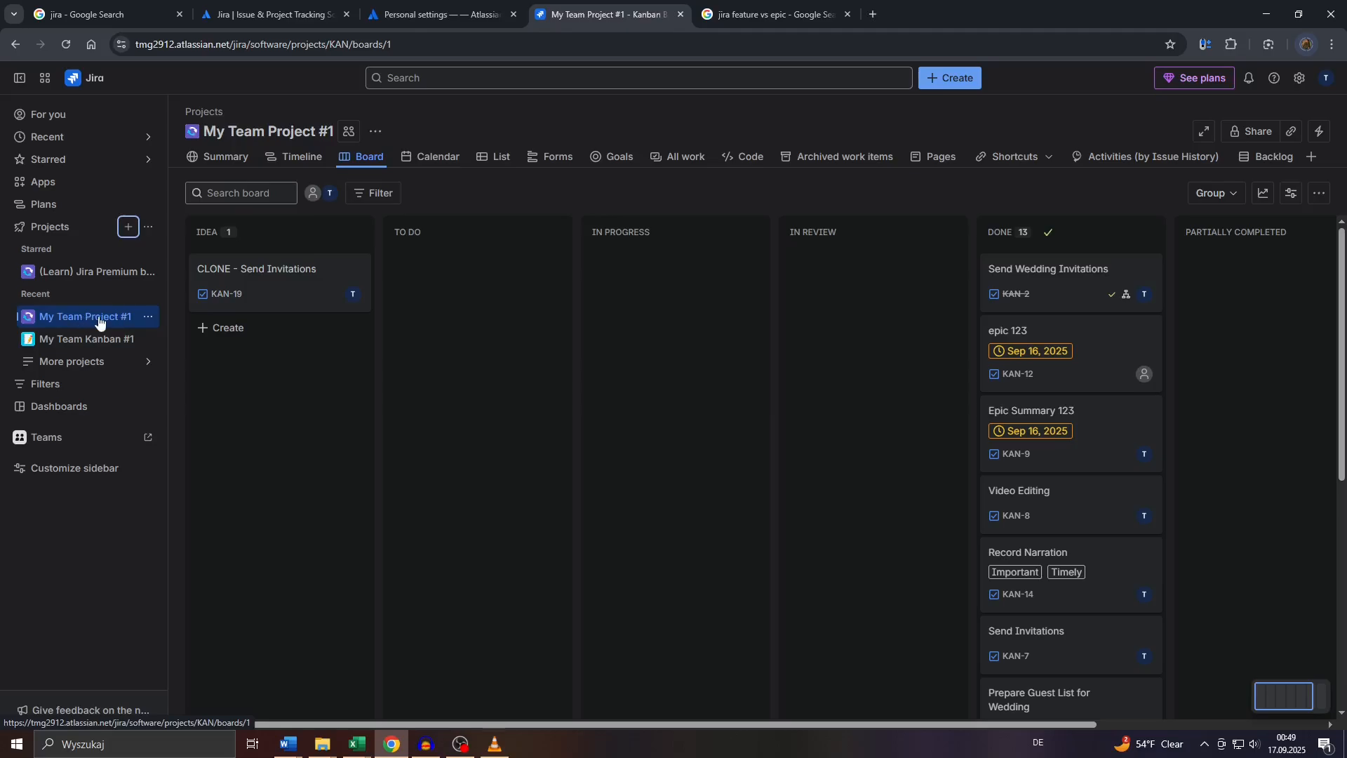
click(148, 321)
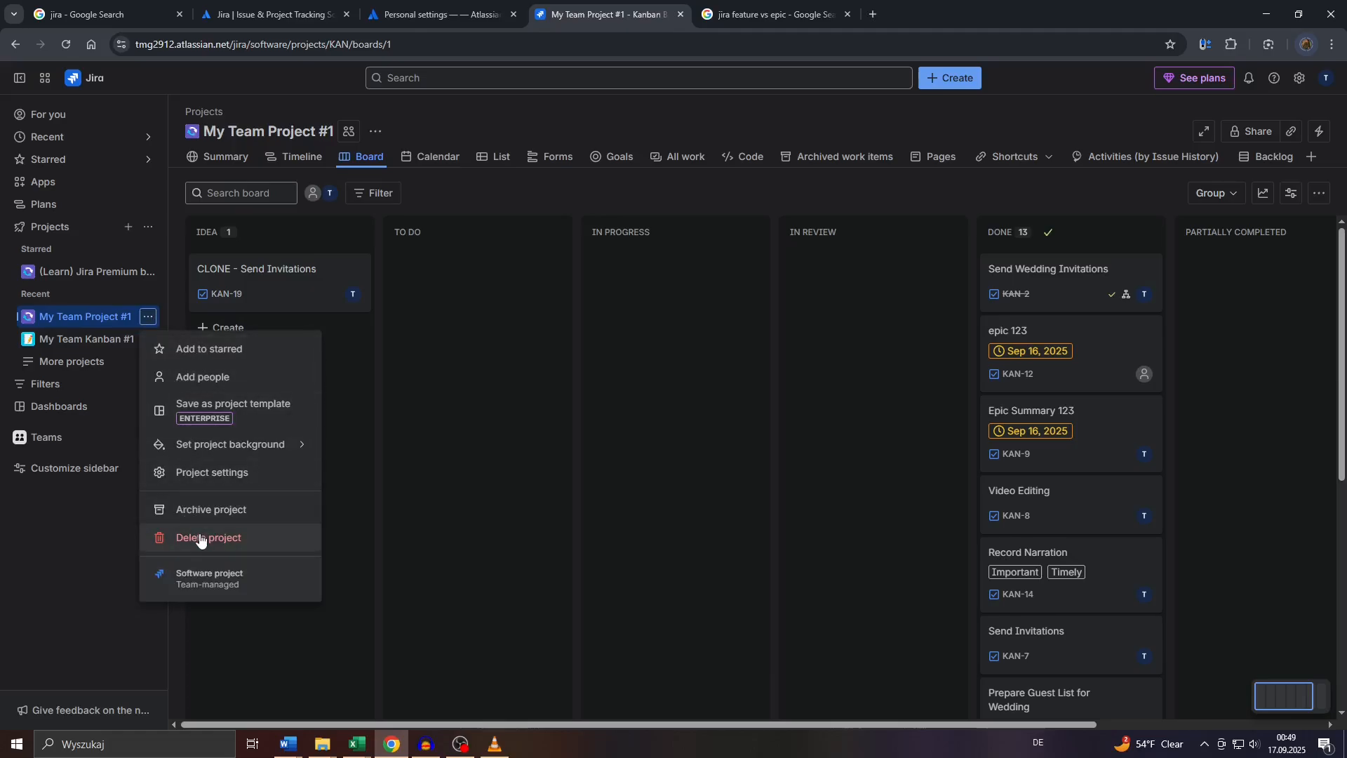
click(42, 519)
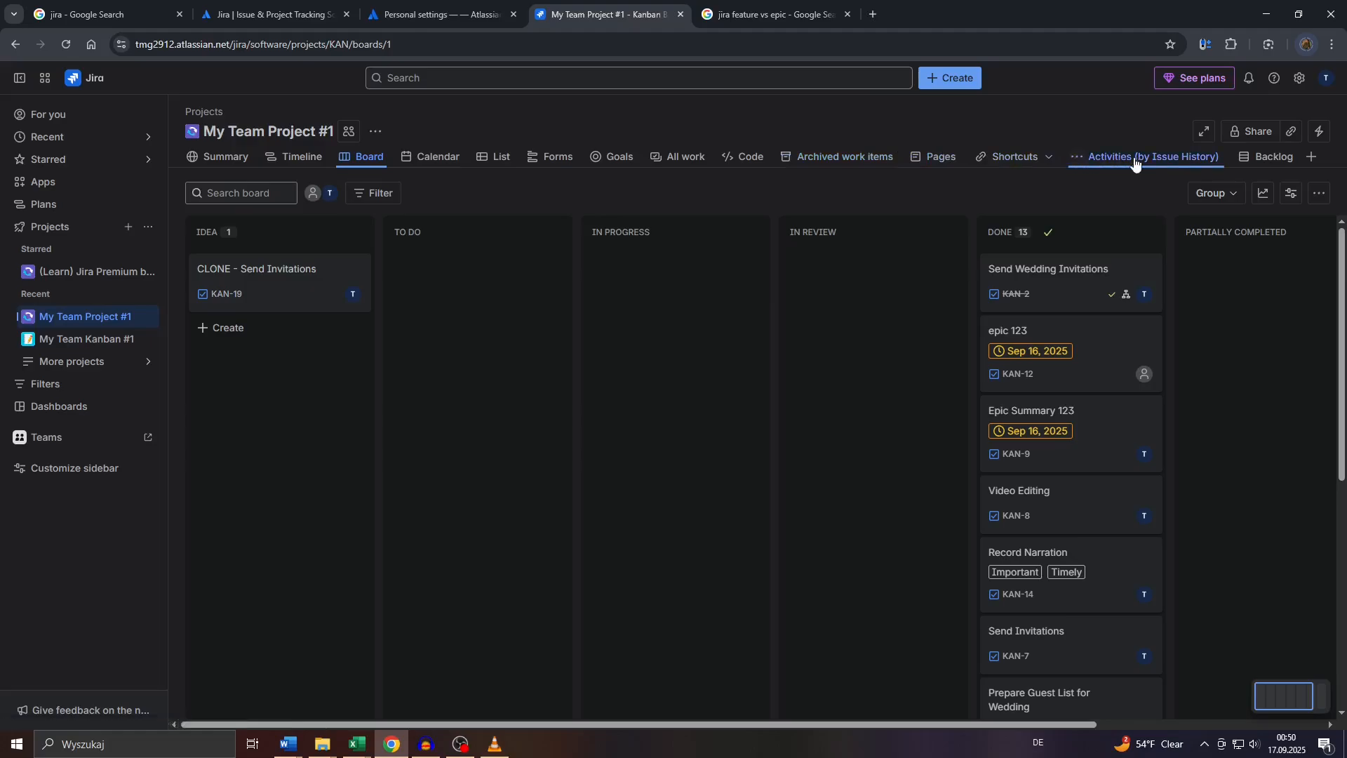
Show the project's backlog and view the details of the Test Feature work item
click(1266, 159)
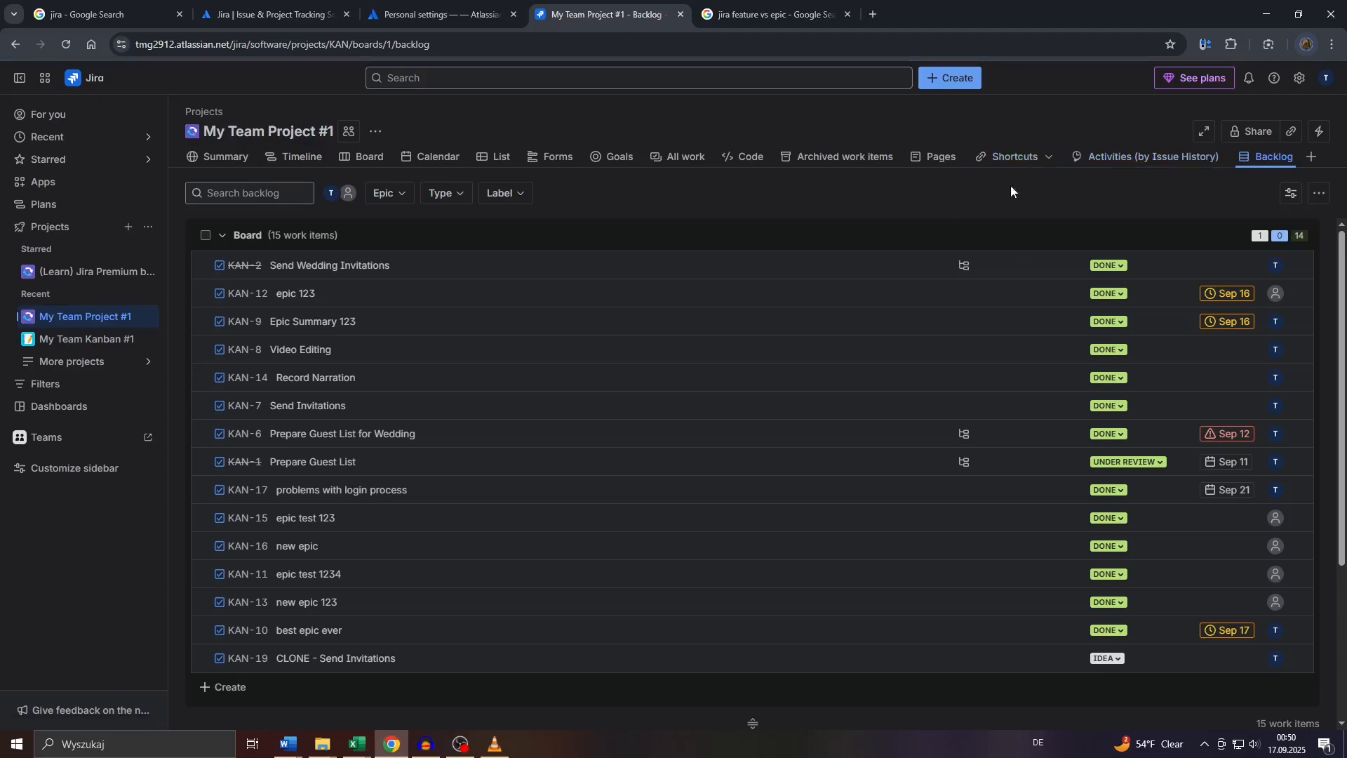
scroll(549, 335, down, 3)
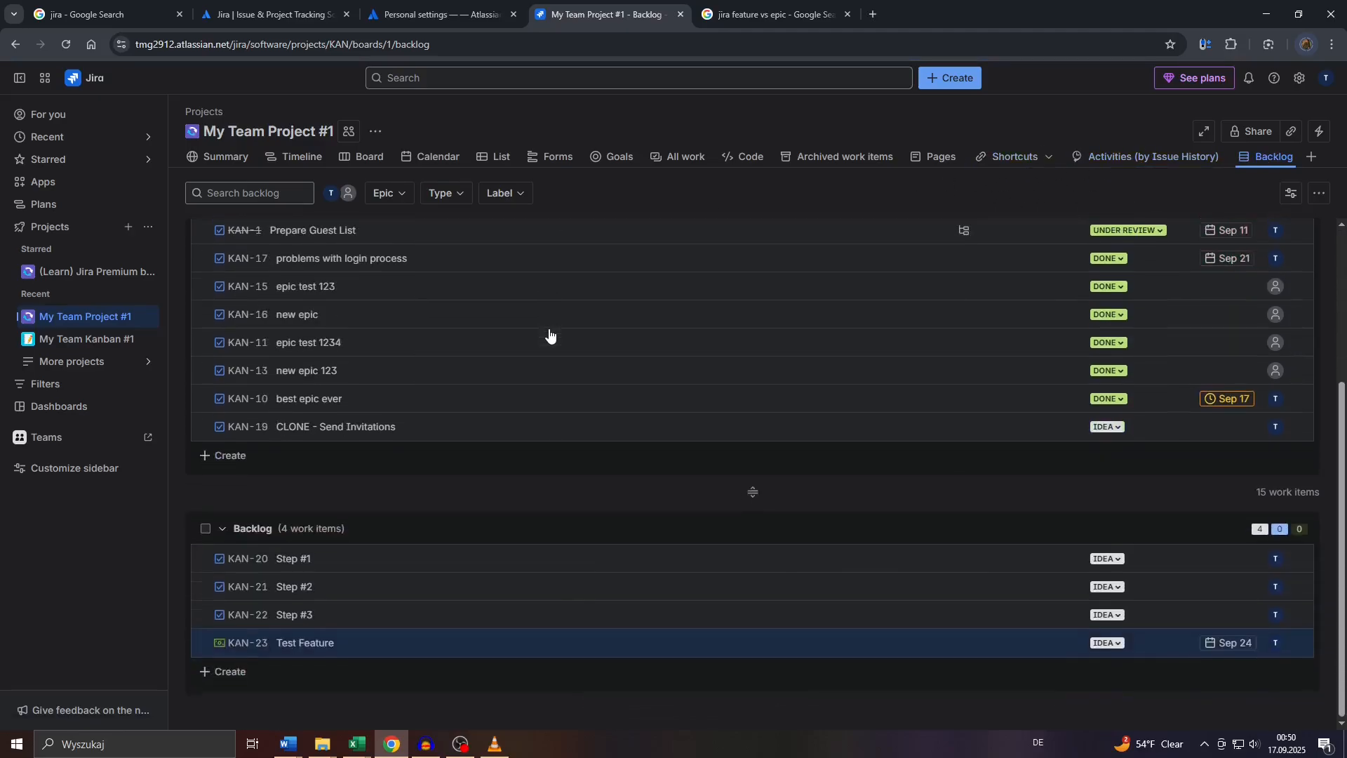
click(296, 644)
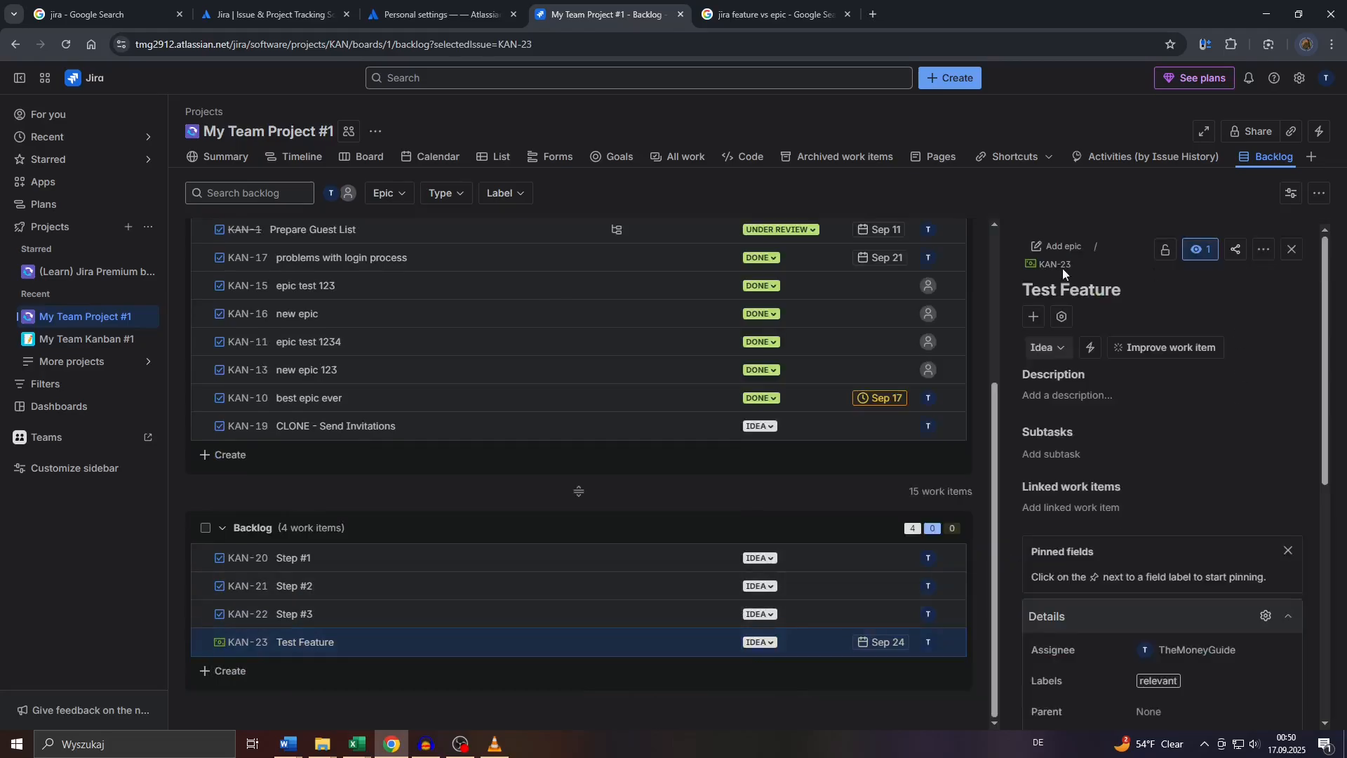
click(1291, 249)
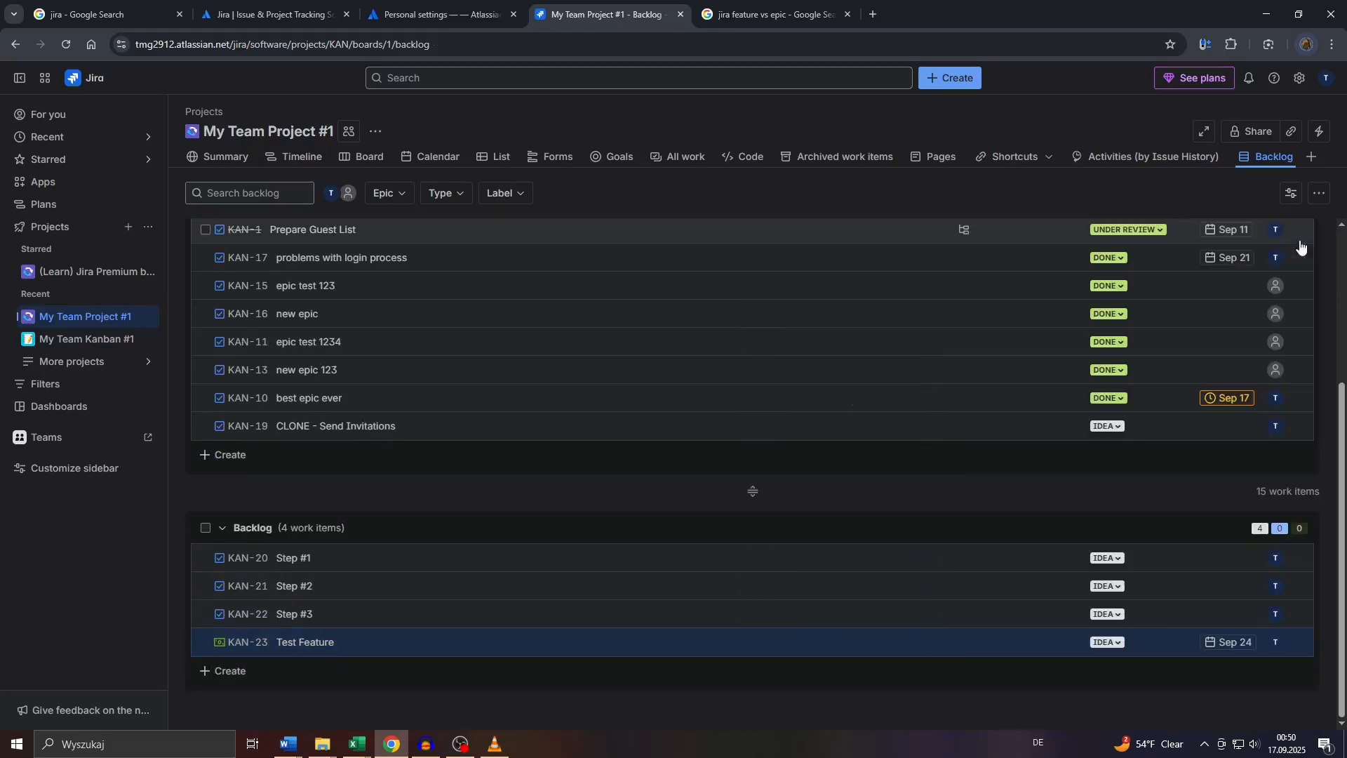
click(233, 672)
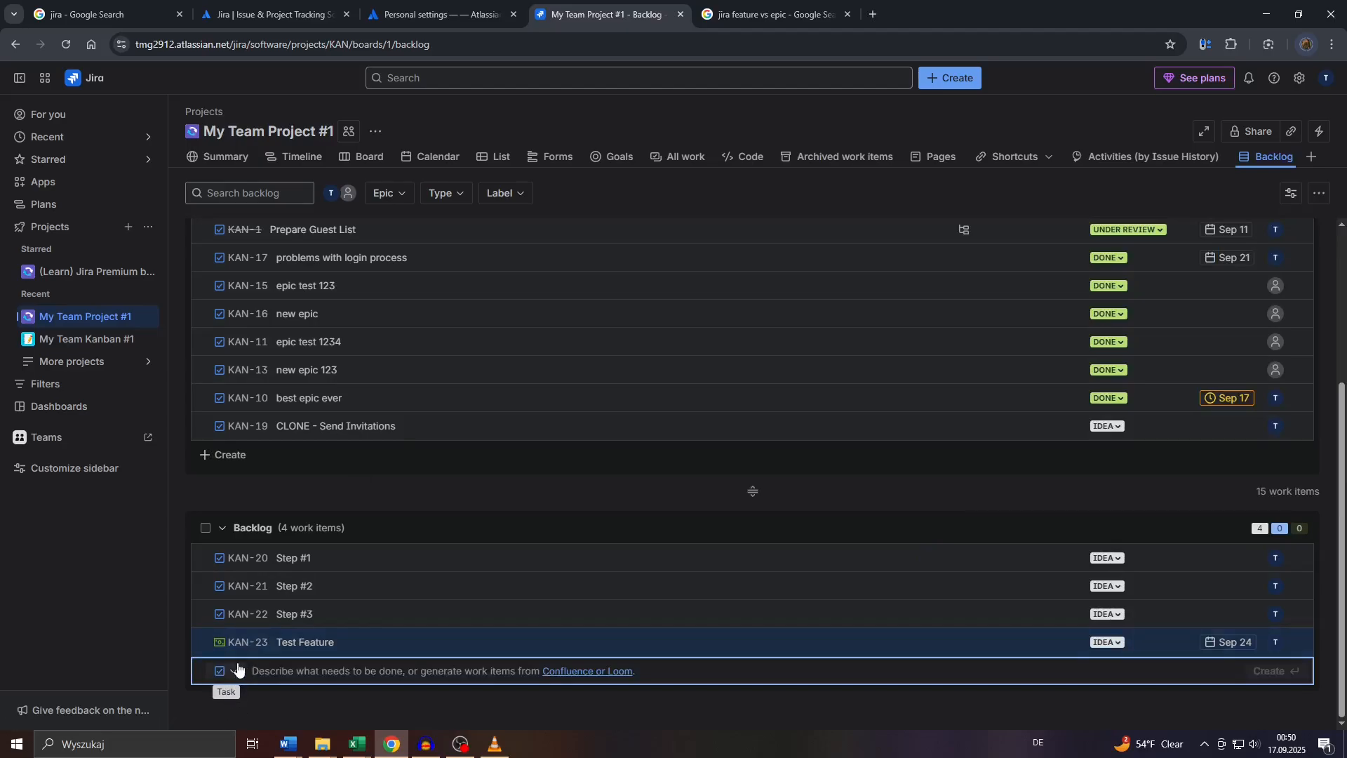
click(233, 672)
click(476, 506)
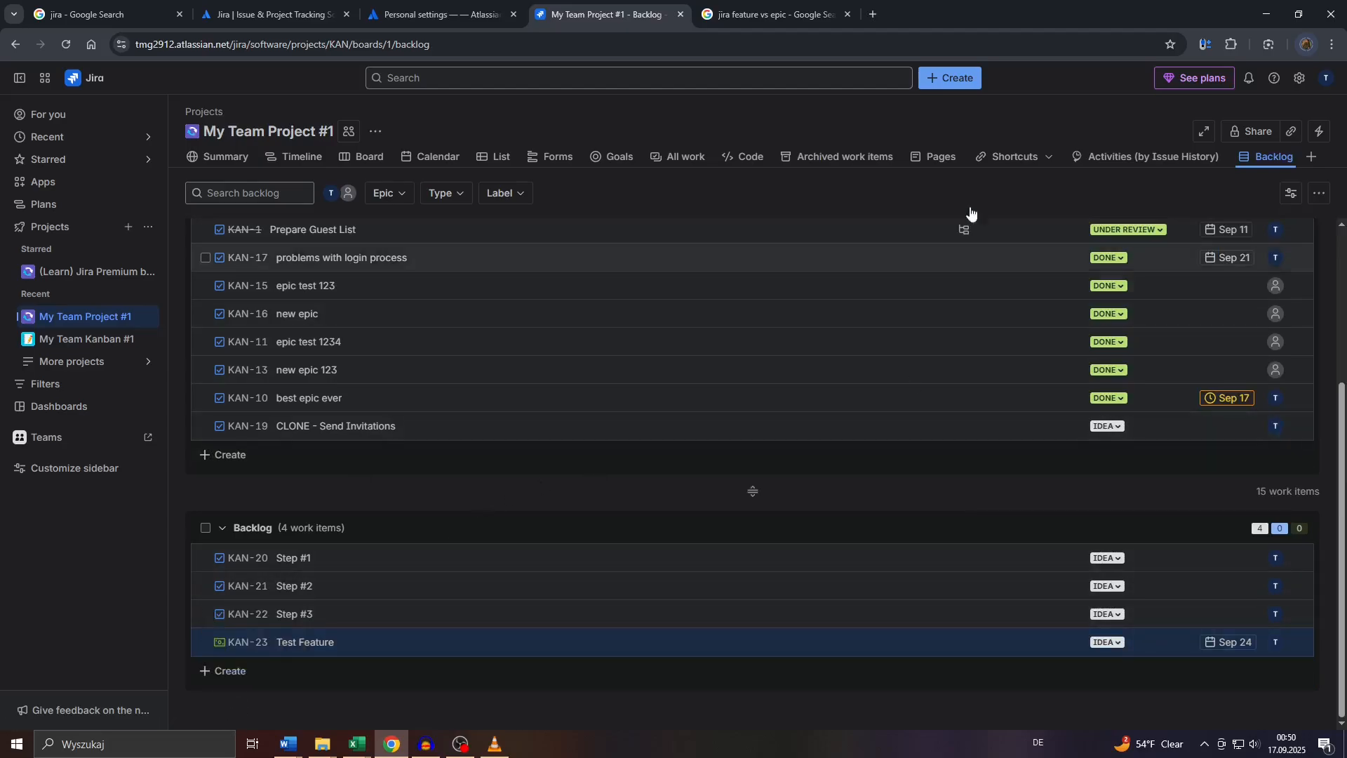
Start a new work item in My Team Project #1 with Feature as its work type
click(958, 81)
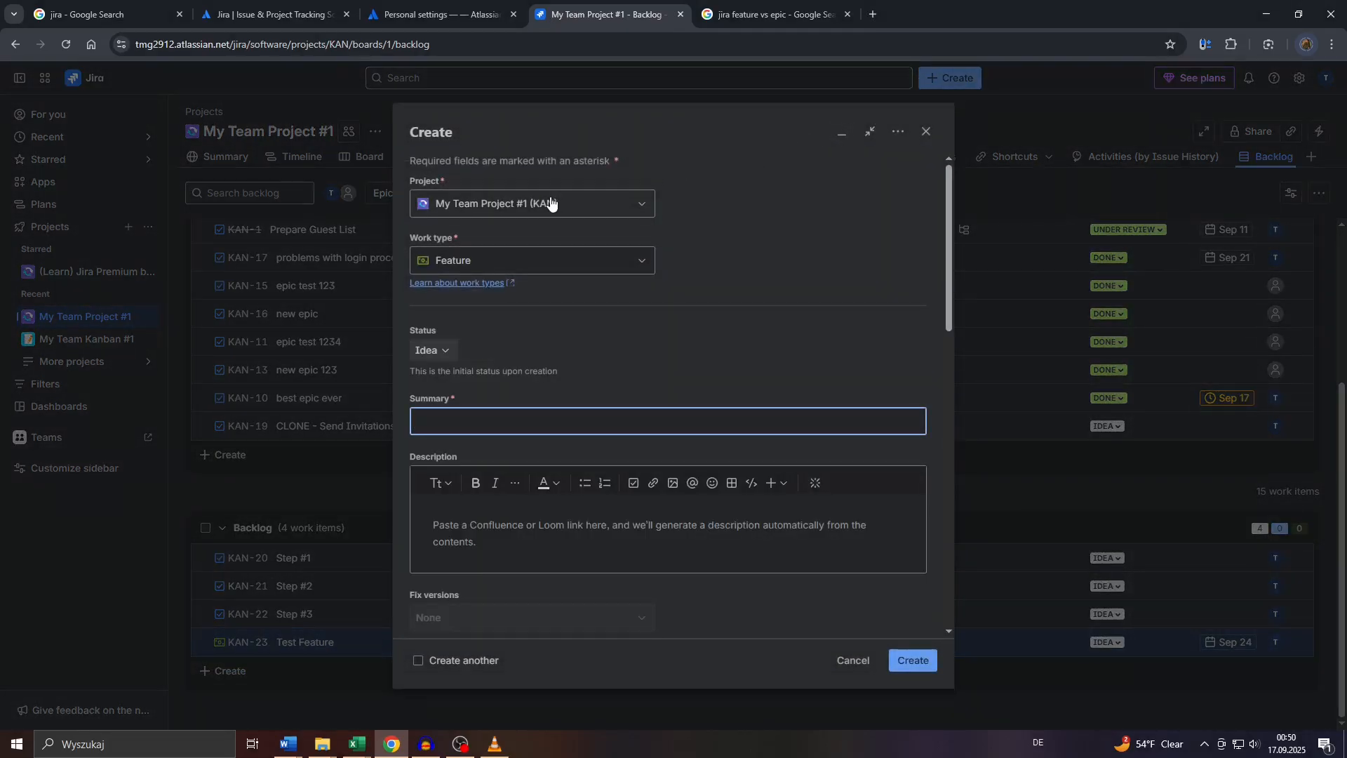
click(531, 267)
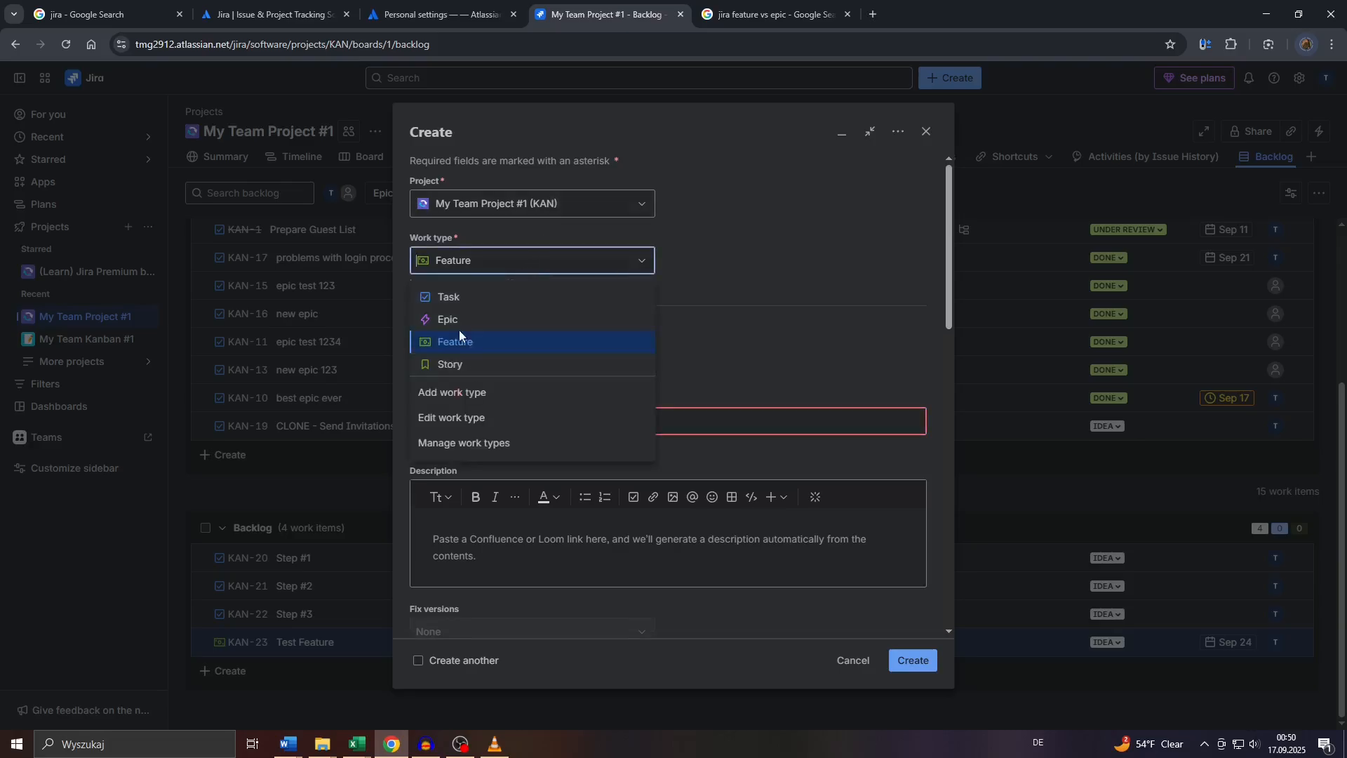
click(479, 341)
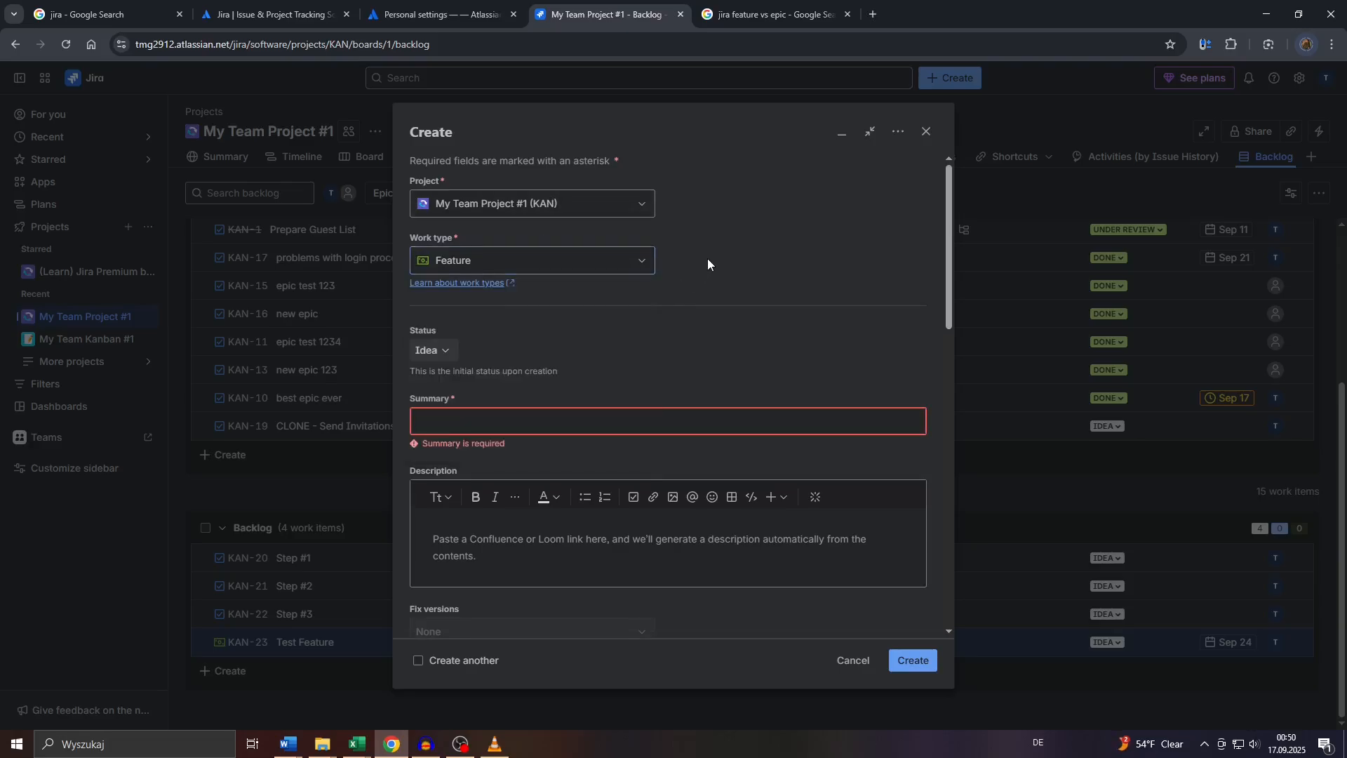
Check the Google results comparing Jira features with epics, and open Jira's help page about work types
click(735, 11)
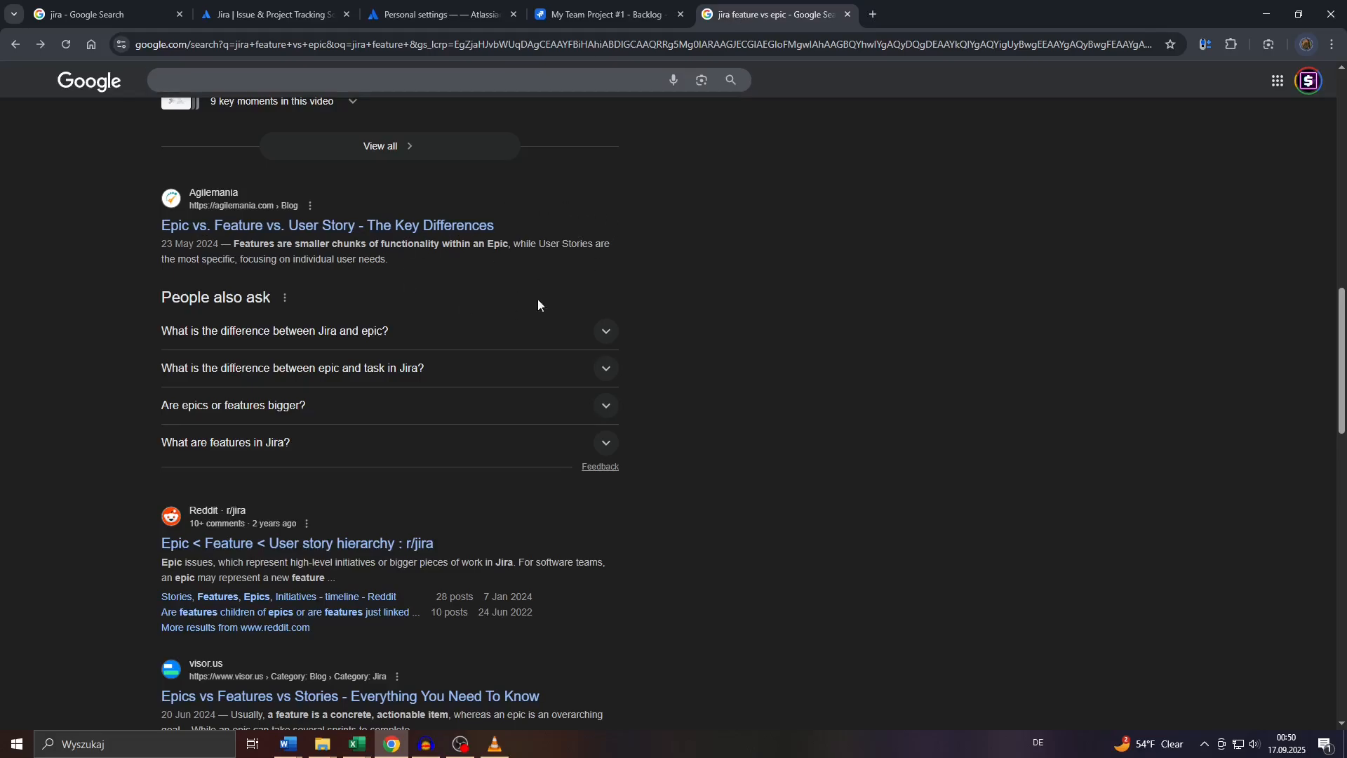
scroll(103, 472, down, 2)
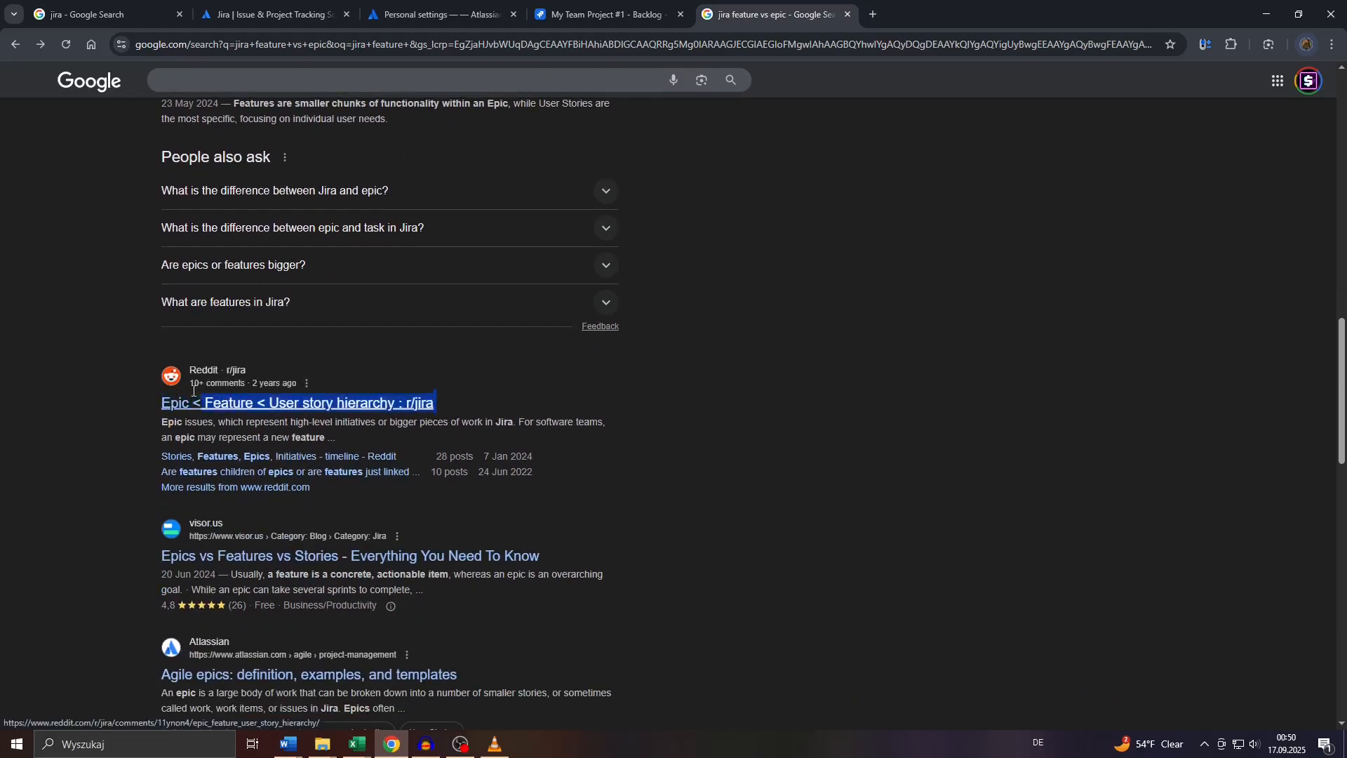
click(576, 7)
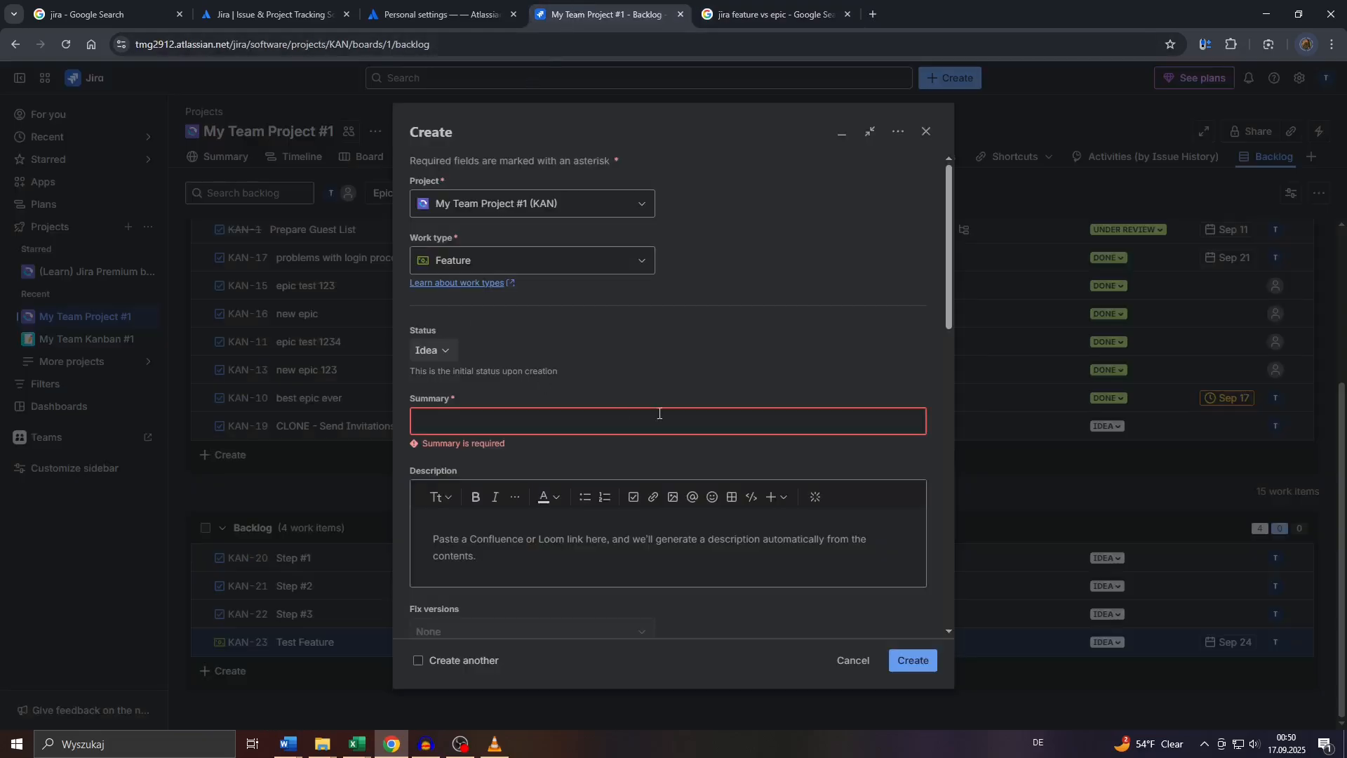
click(489, 285)
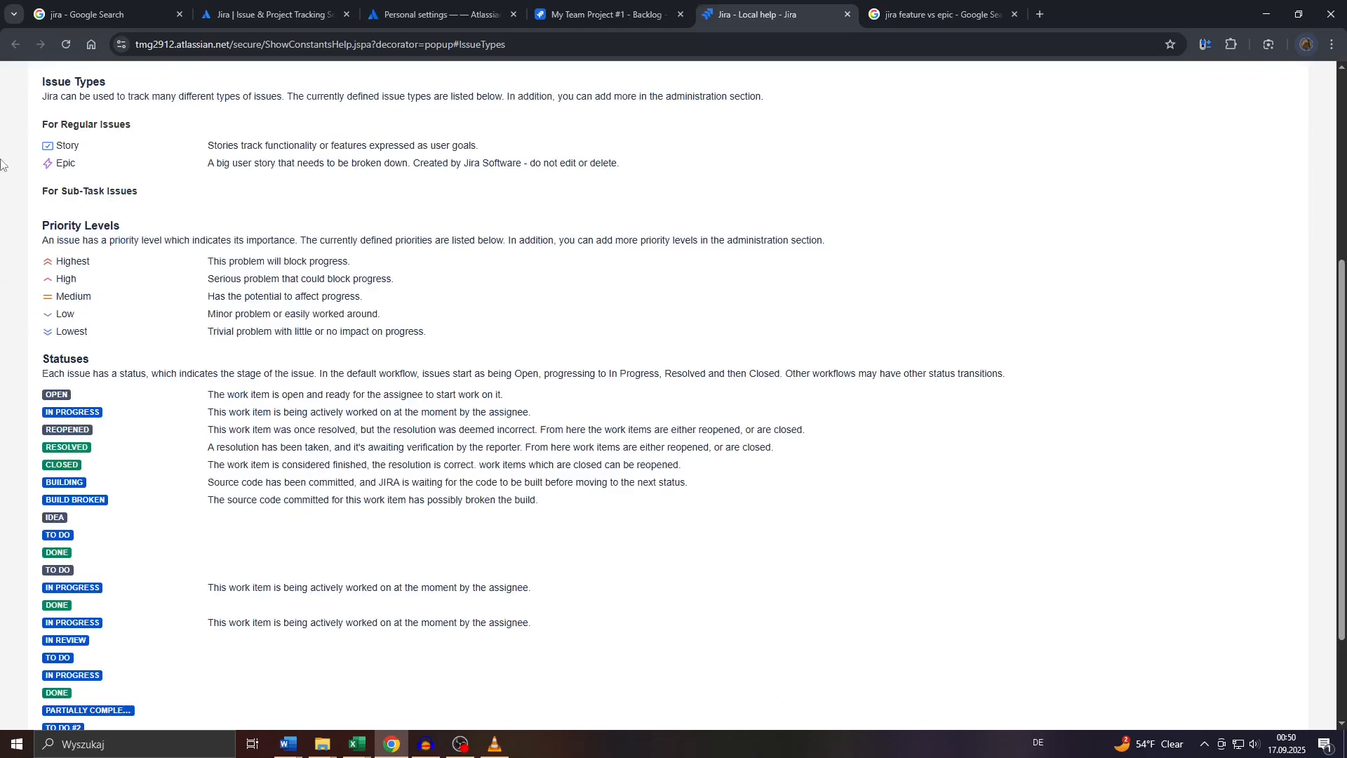
Read the Story and Epic descriptions under Issue Types on Jira's help page
scroll(7, 210, up, 2)
ctrl+scroll(25, 298, up, 5)
drag(82, 414, 32, 405)
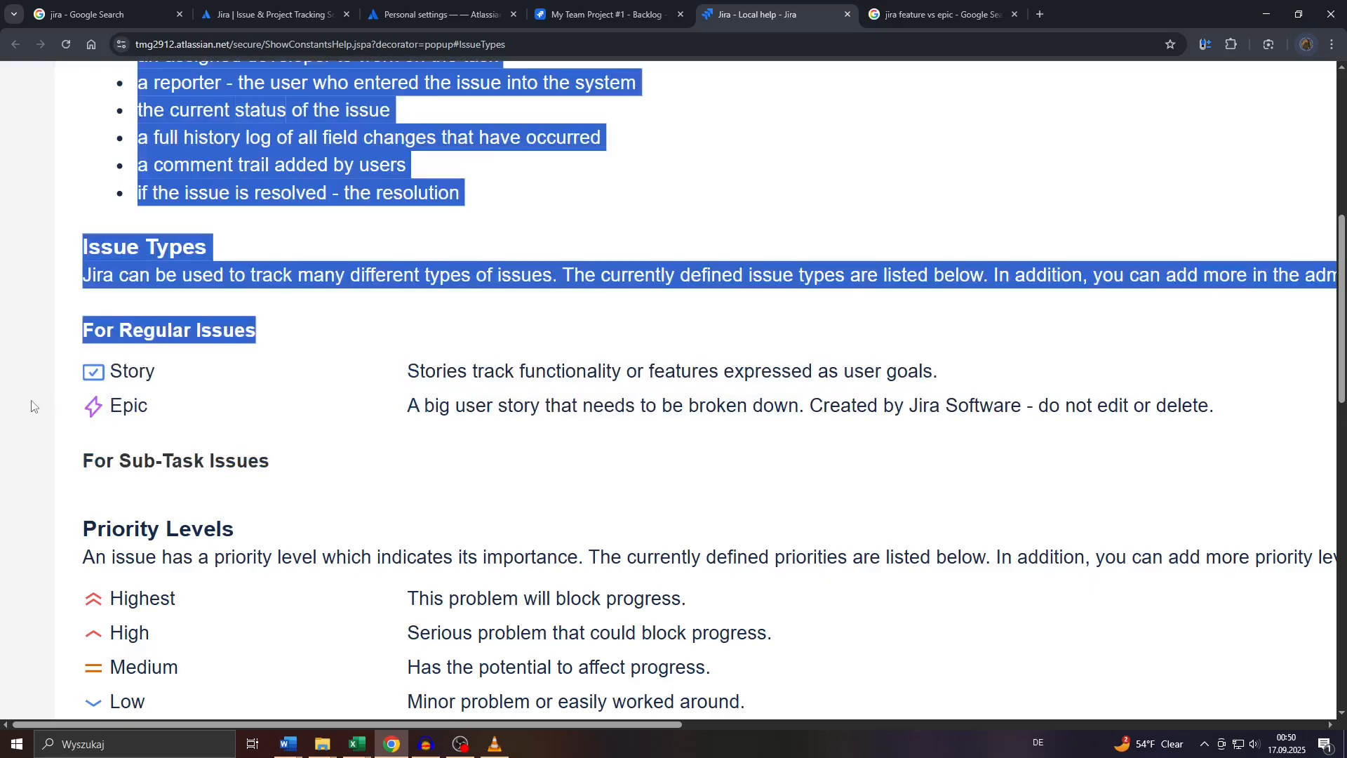
ctrl+scroll(35, 402, down, 5)
click(621, 204)
Compare the feature and epic definitions in the Google results with the issue types listed on Jira's help page
click(900, 8)
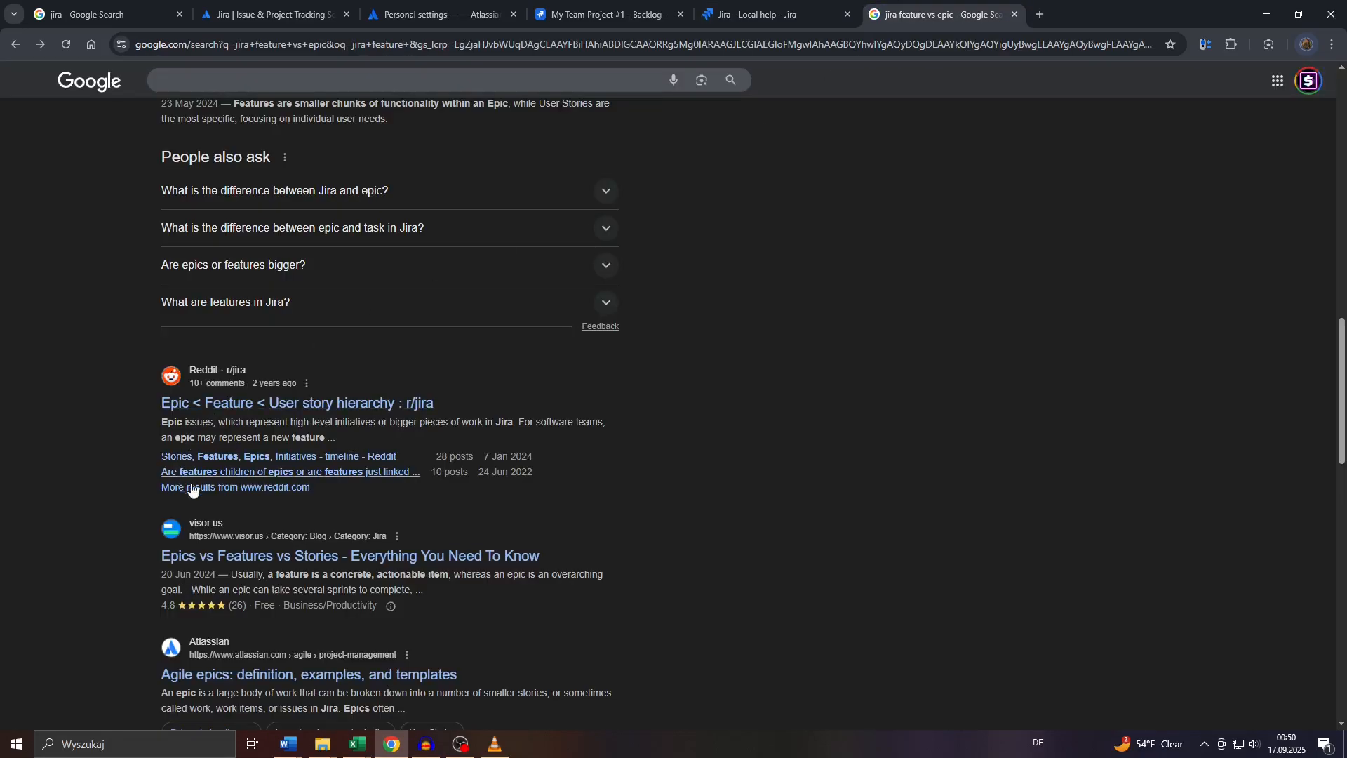
scroll(301, 428, down, 2)
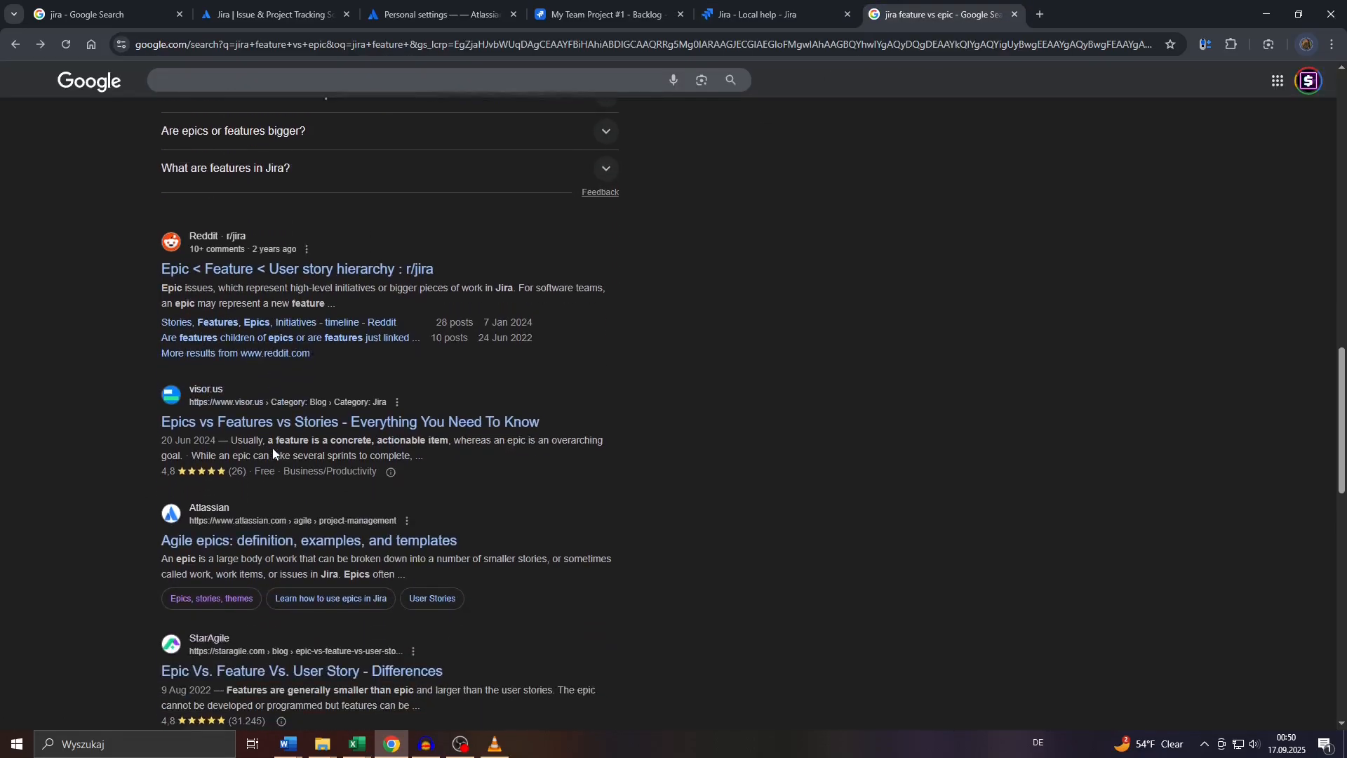
drag(322, 433, 117, 487)
click(91, 471)
scroll(529, 180, up, 2)
click(724, 11)
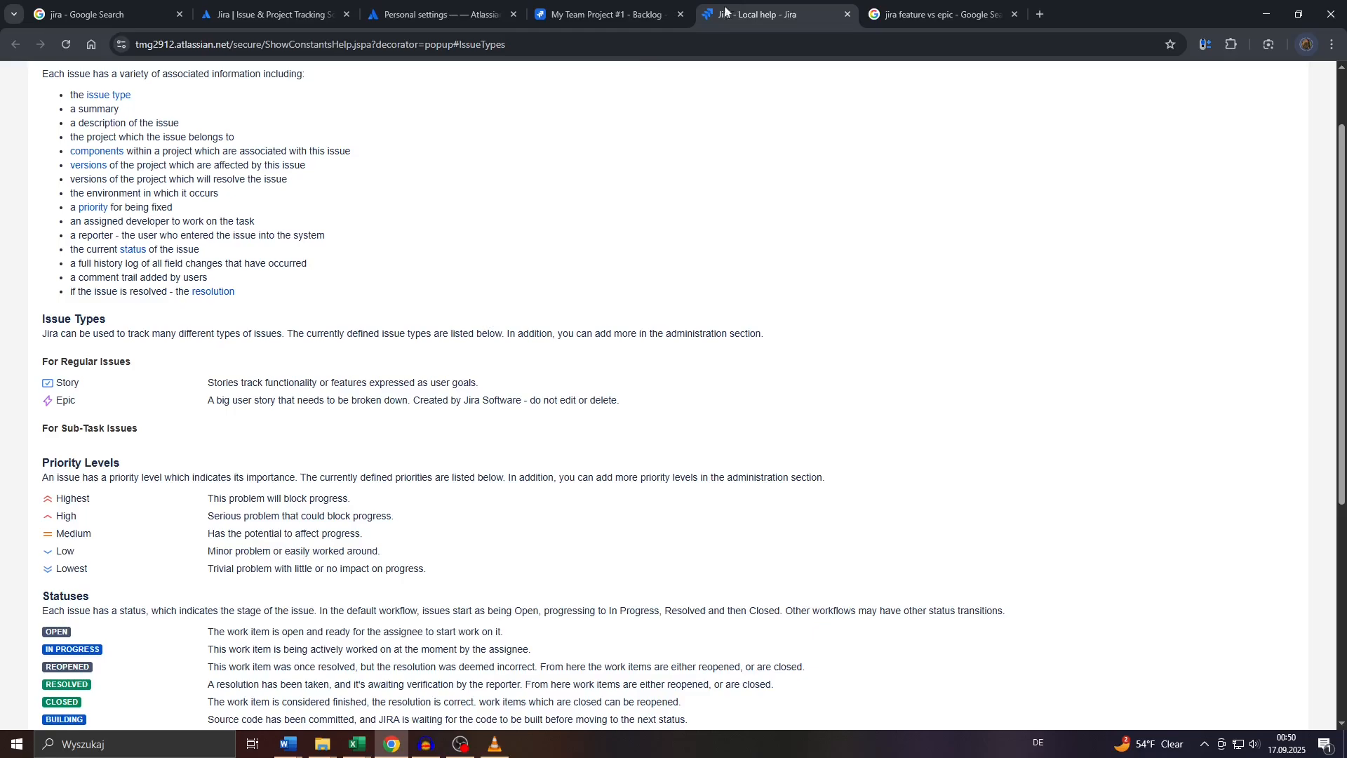
scroll(210, 413, down, 4)
scroll(196, 400, up, 4)
scroll(171, 343, up, 2)
Return to the new work item form in Jira and choose My Team Project #1 as the project
click(603, 14)
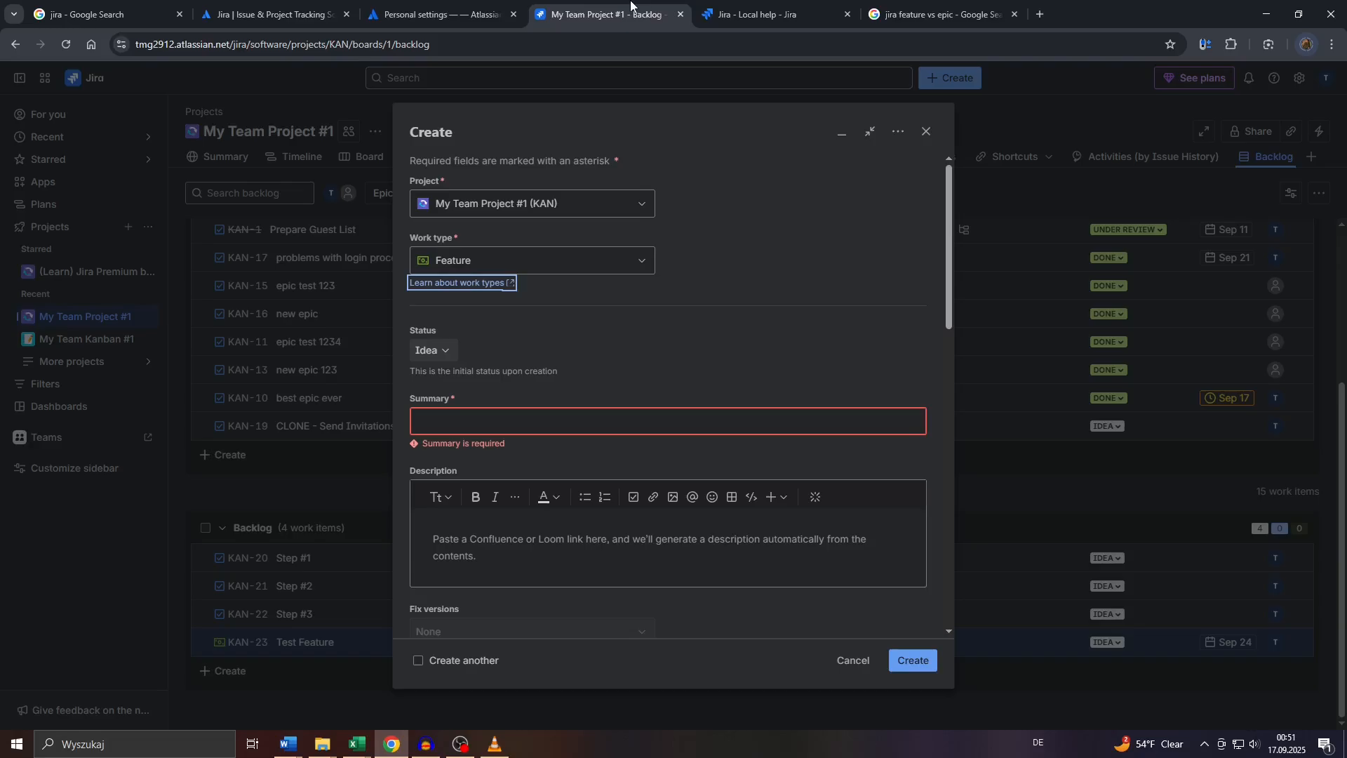
click(643, 206)
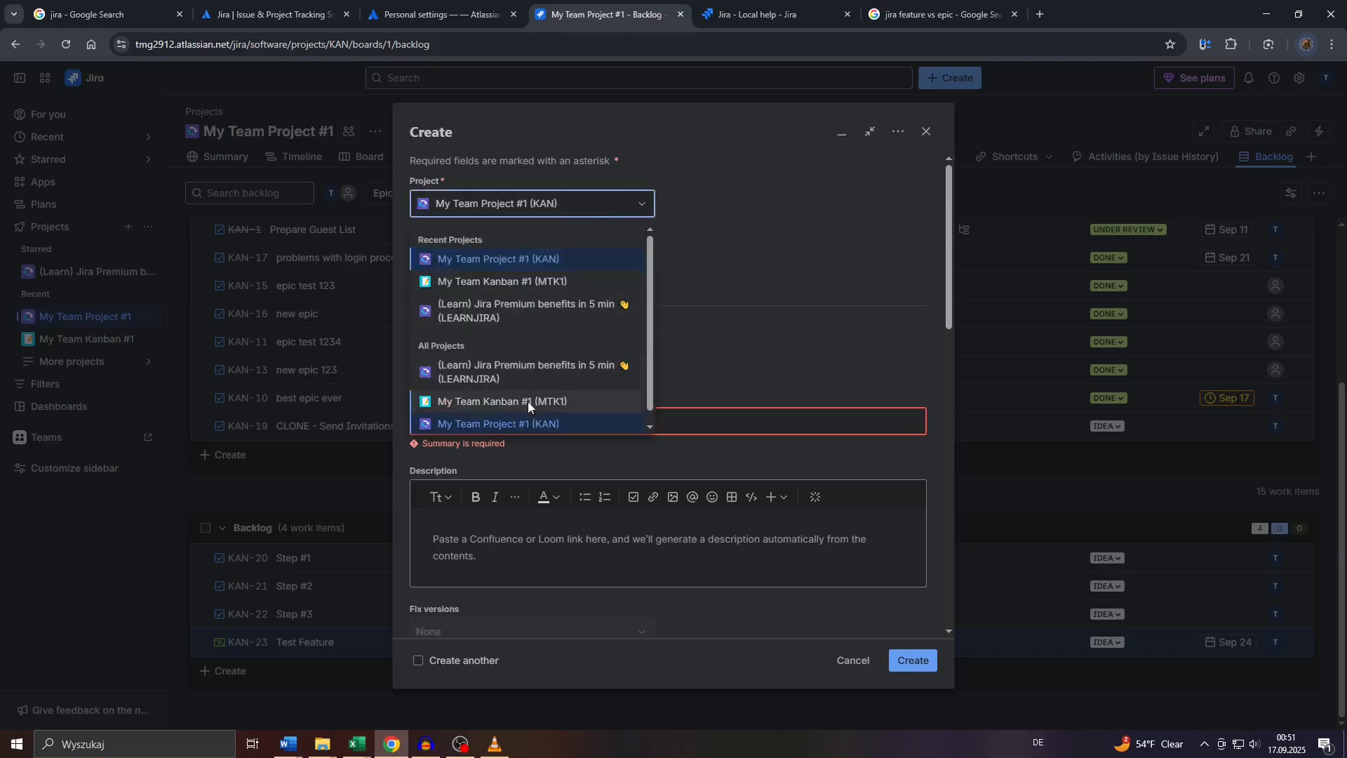
click(557, 258)
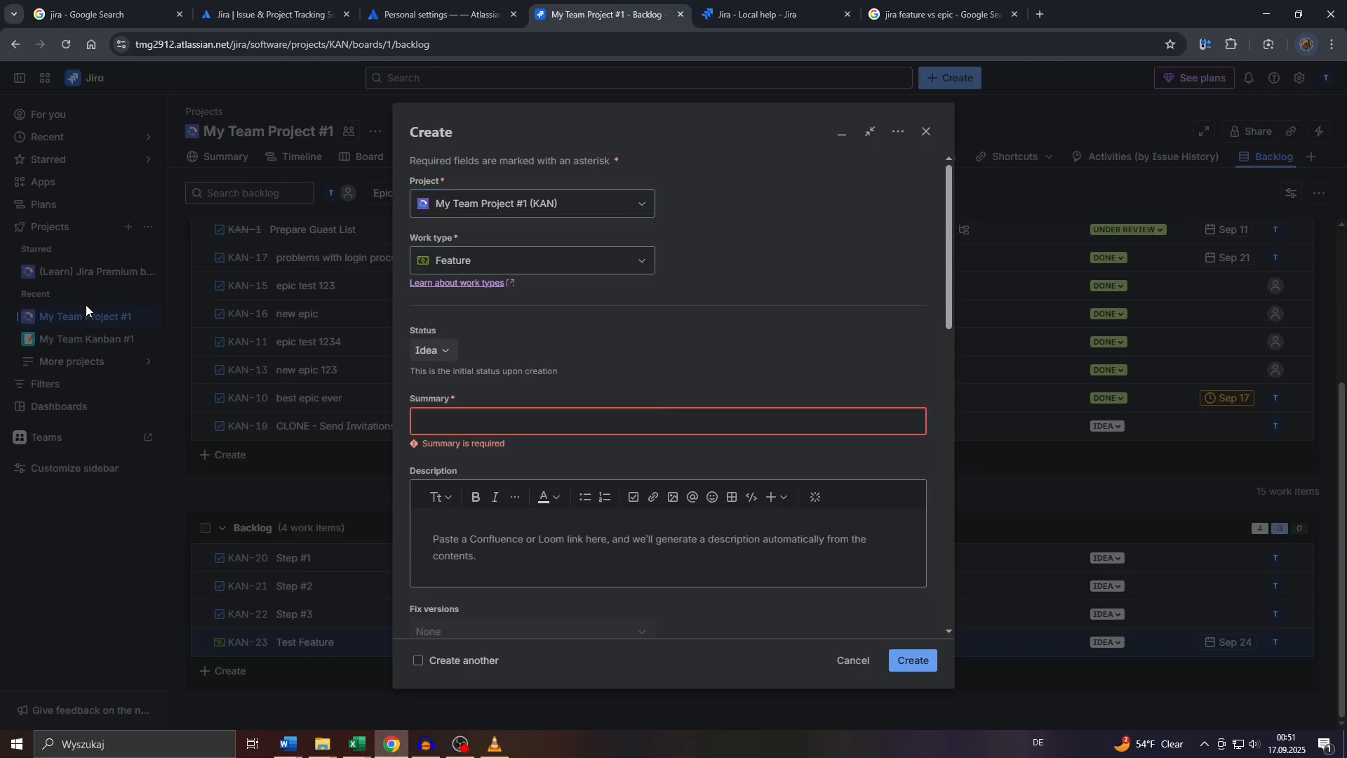
click(502, 212)
click(512, 268)
Review the available work types and the options offered for adding another one
click(633, 265)
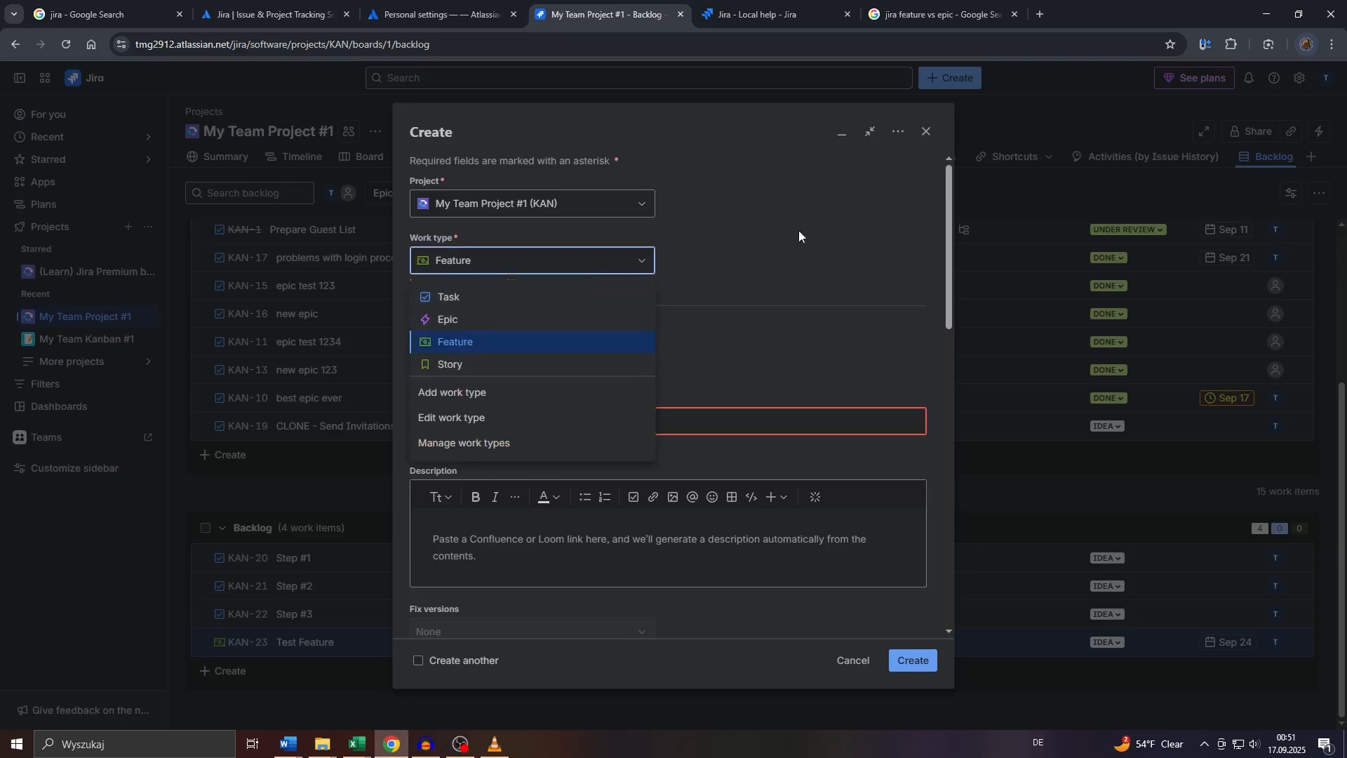
click(467, 390)
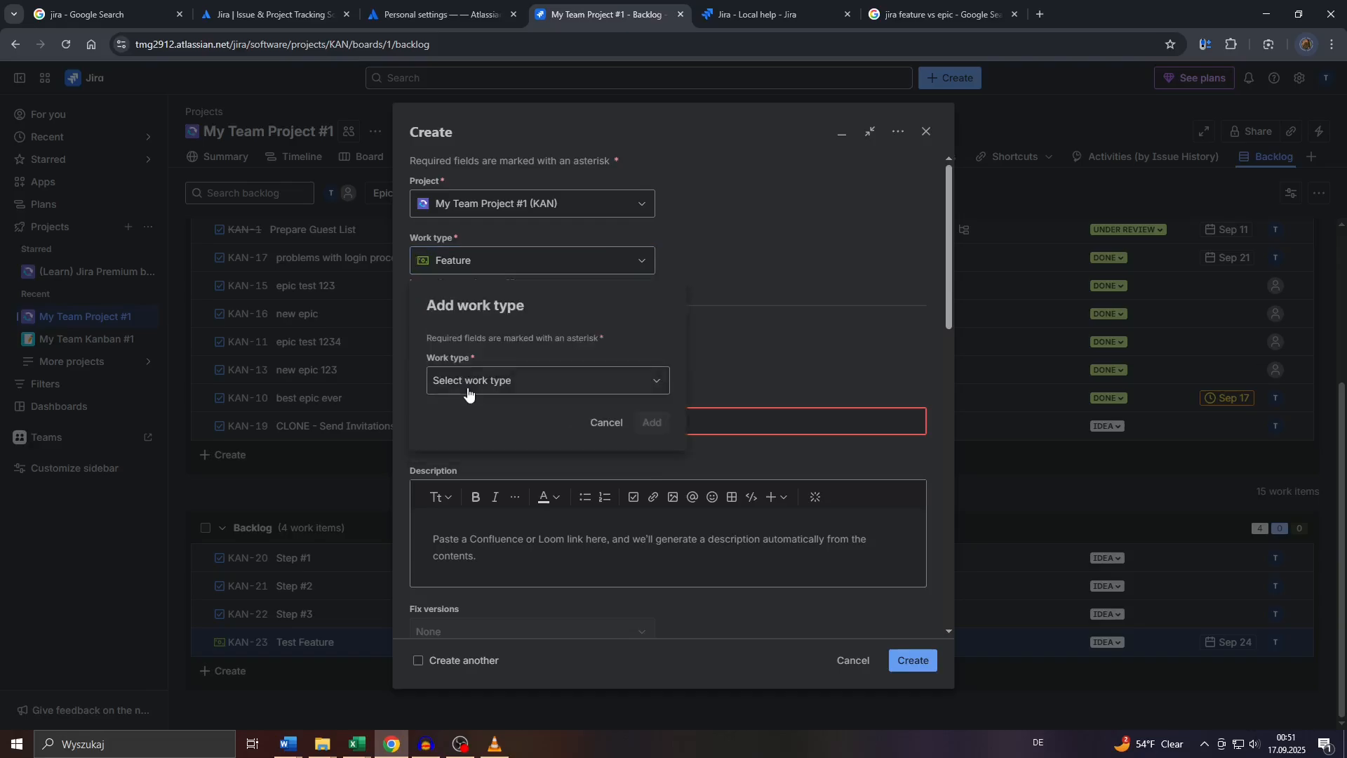
click(644, 381)
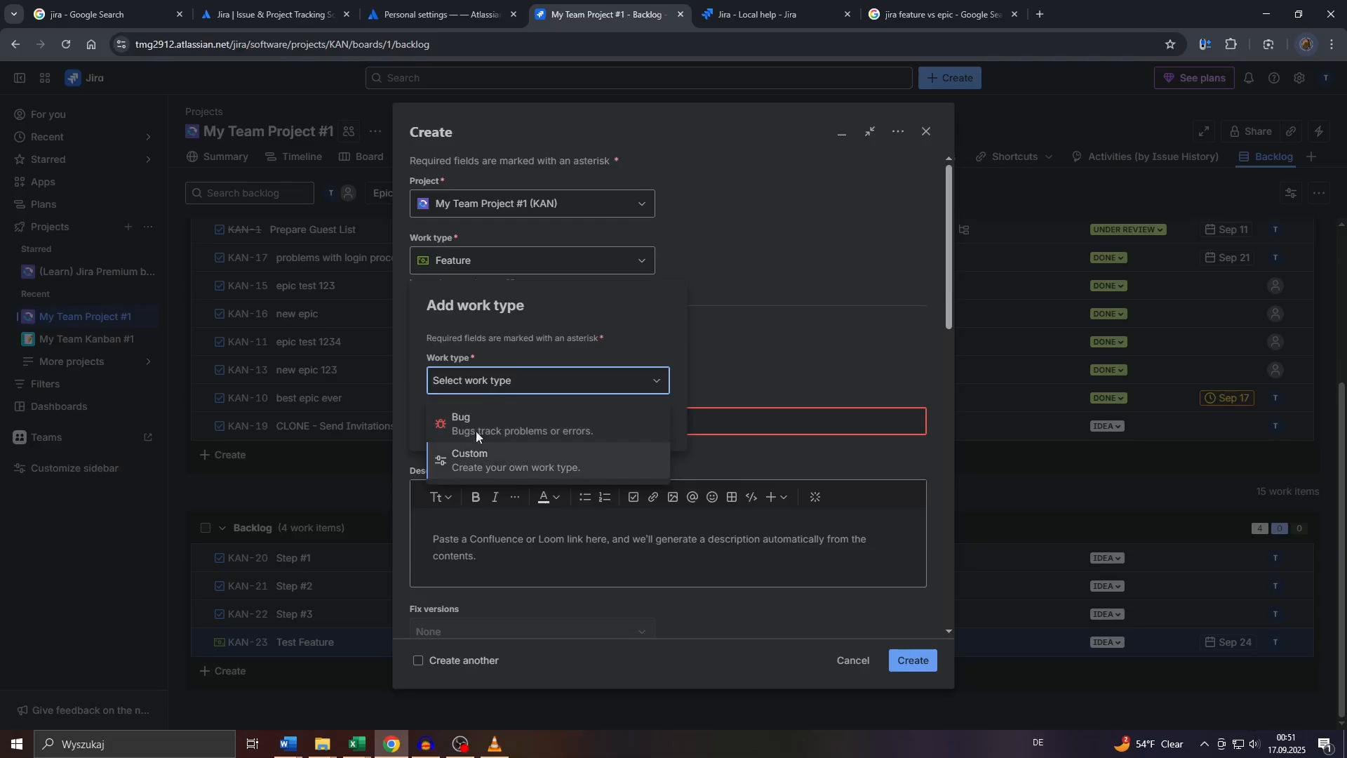
click(714, 297)
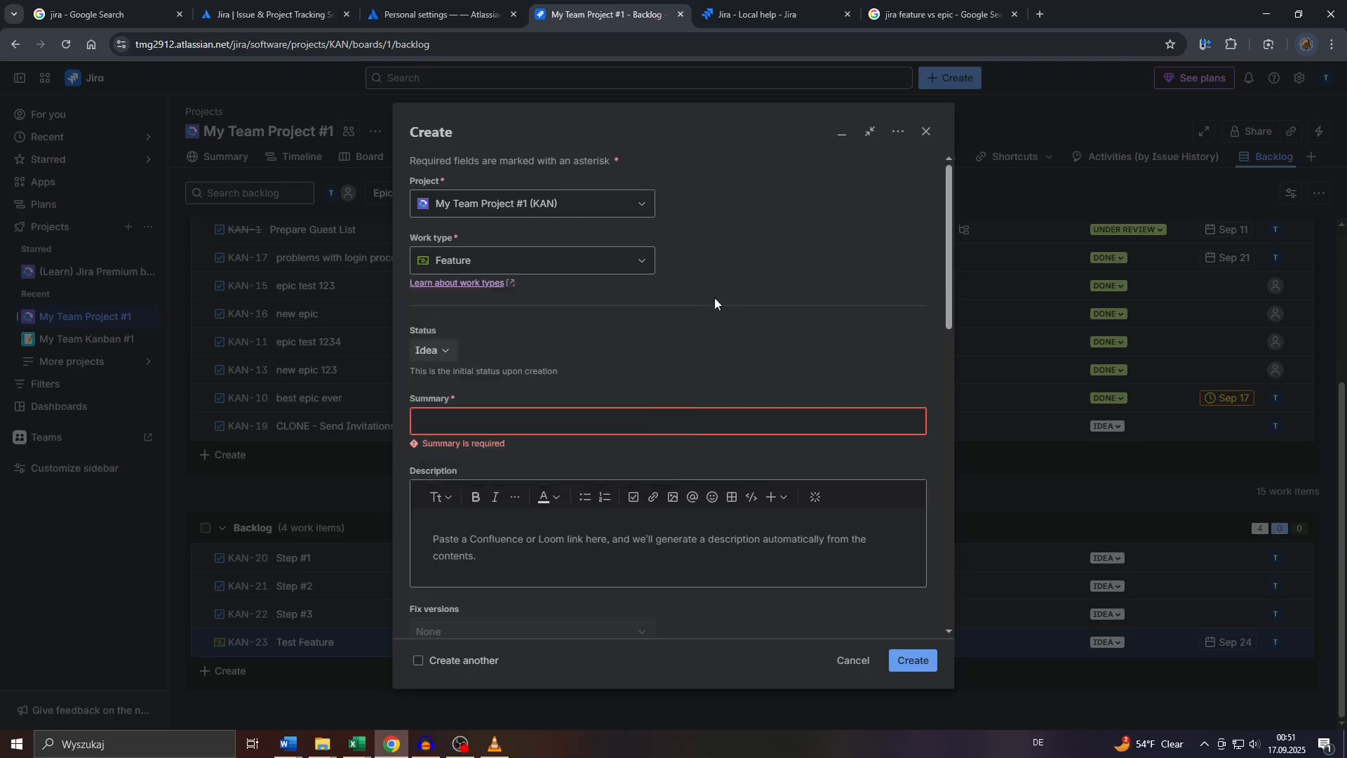
Examine the name, description and icon settings for adding a custom work type, leaving without adding one
click(502, 265)
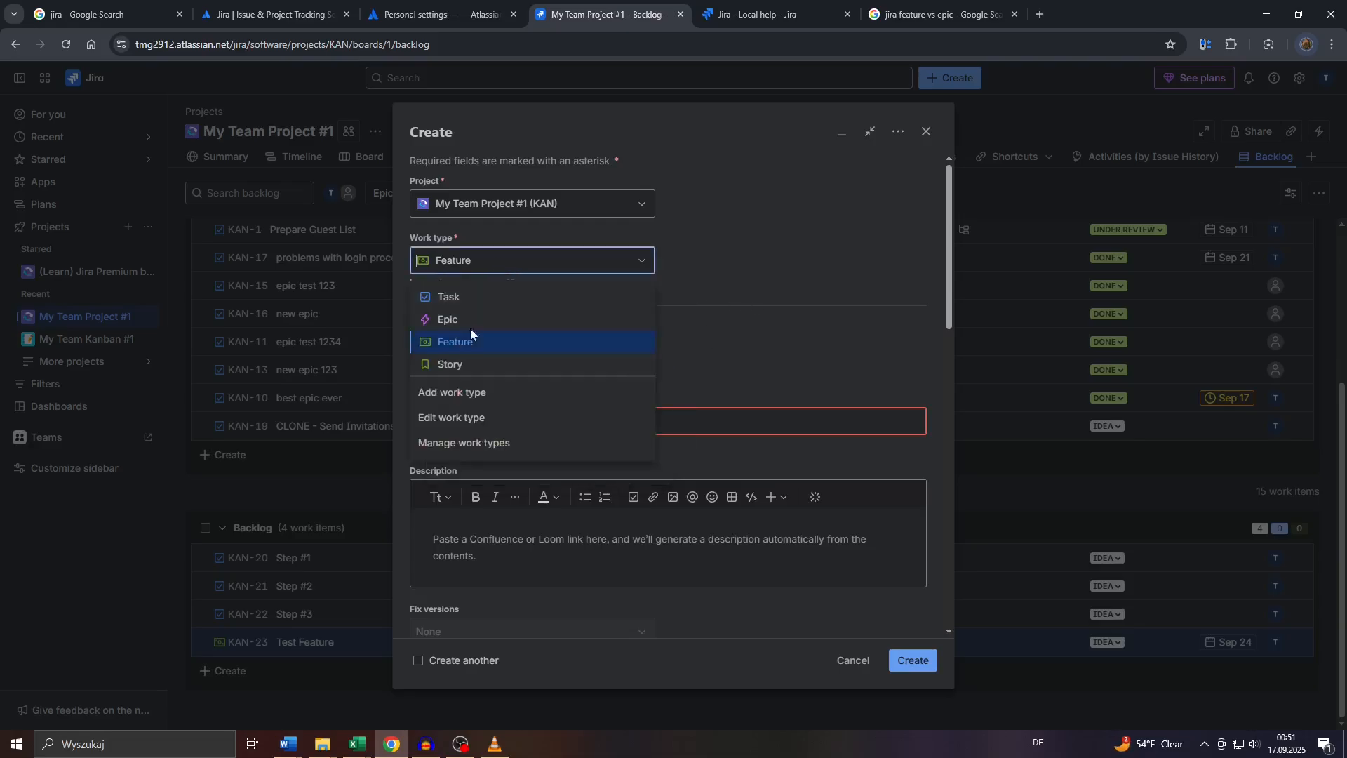
click(460, 392)
click(543, 383)
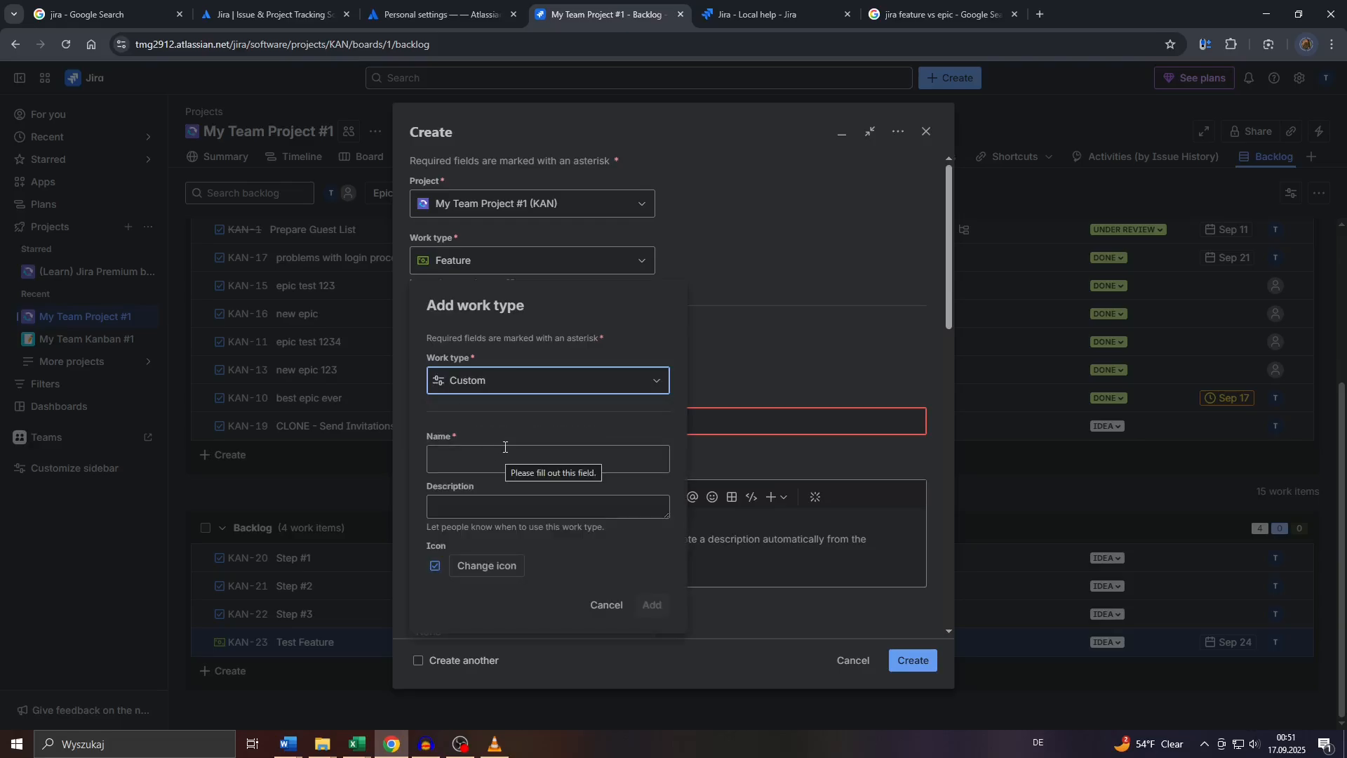
click(498, 455)
click(500, 511)
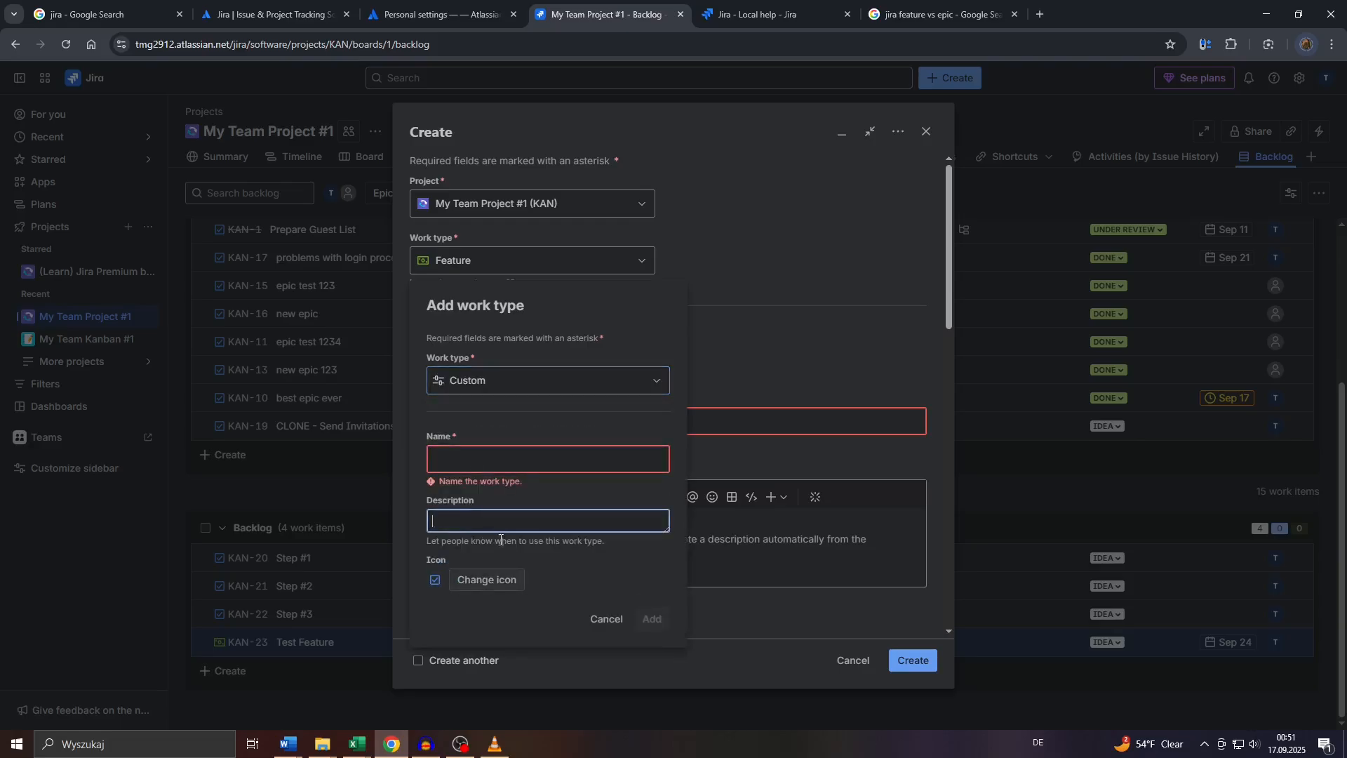
click(470, 583)
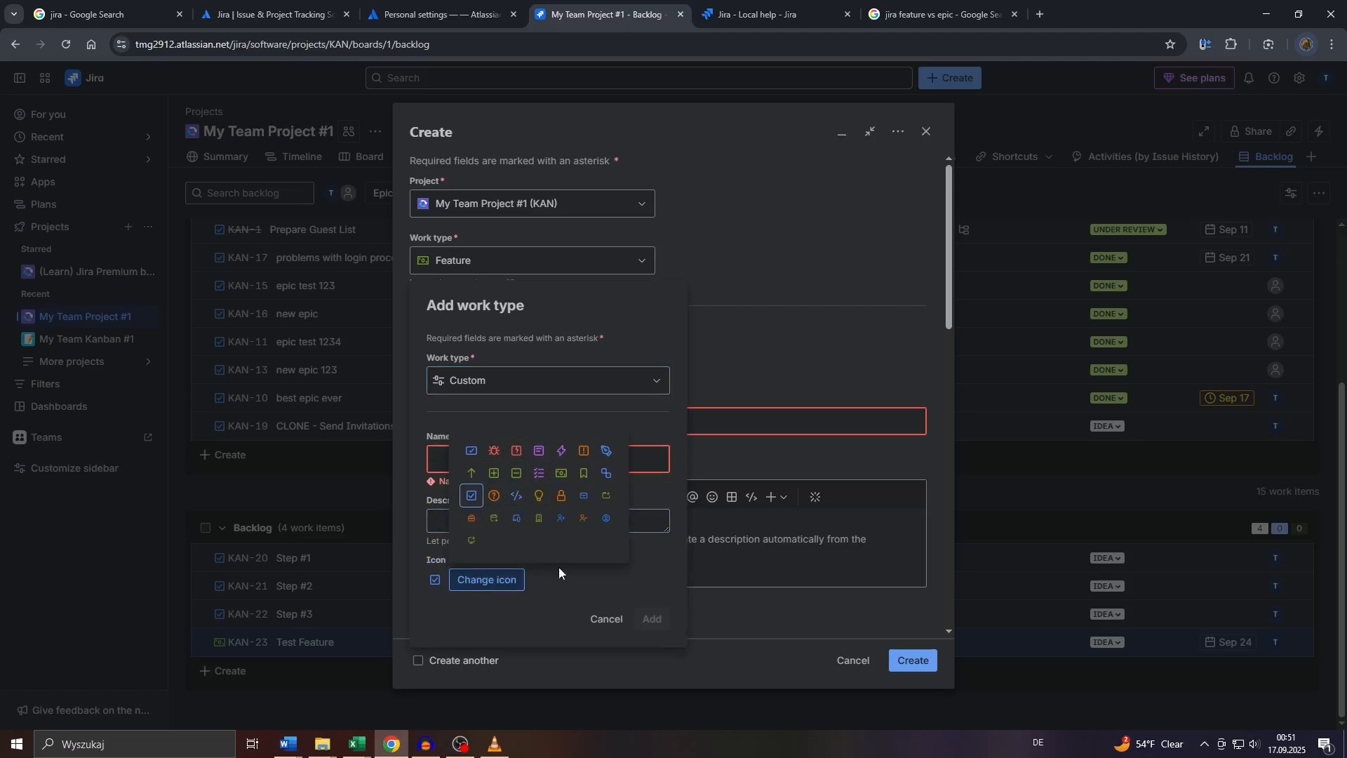
click(585, 595)
click(601, 619)
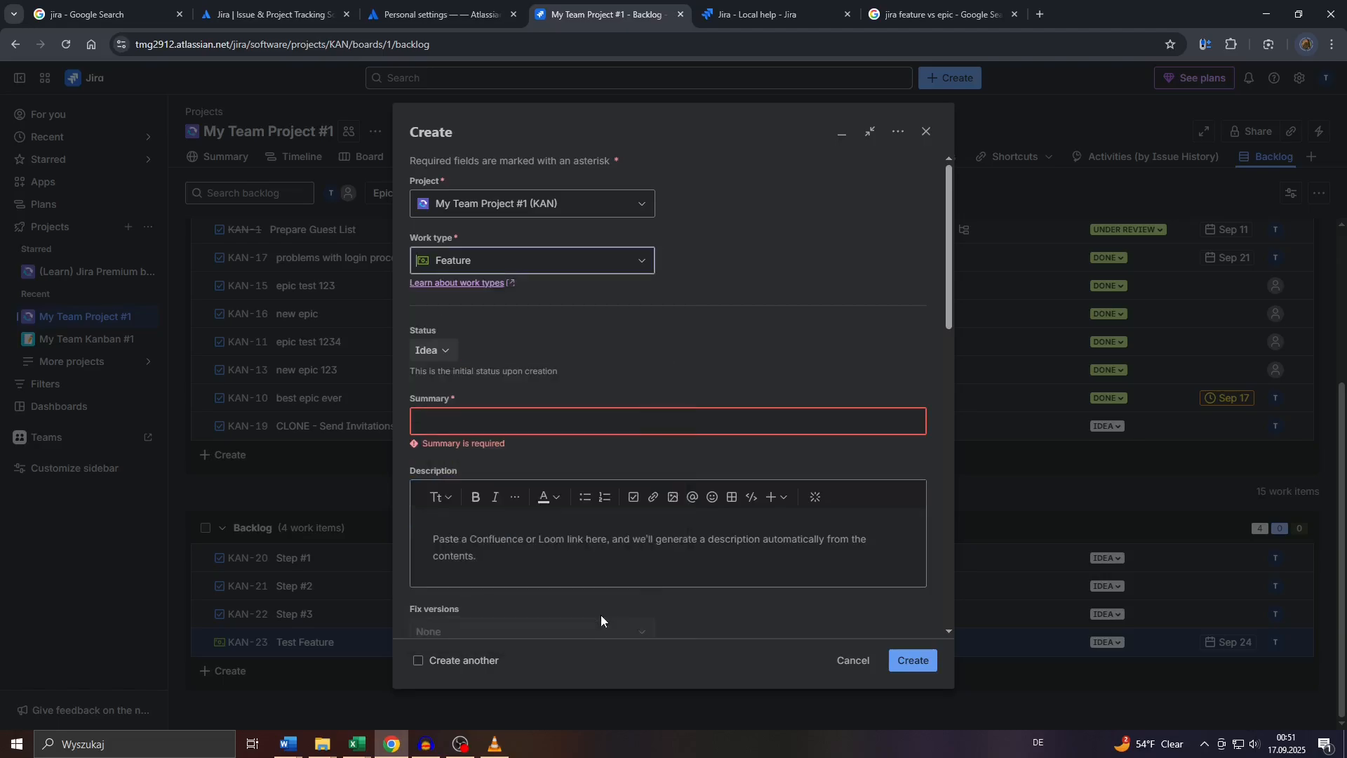
Try Partially Completed as the new feature's initial status, and set it back to Idea
click(442, 350)
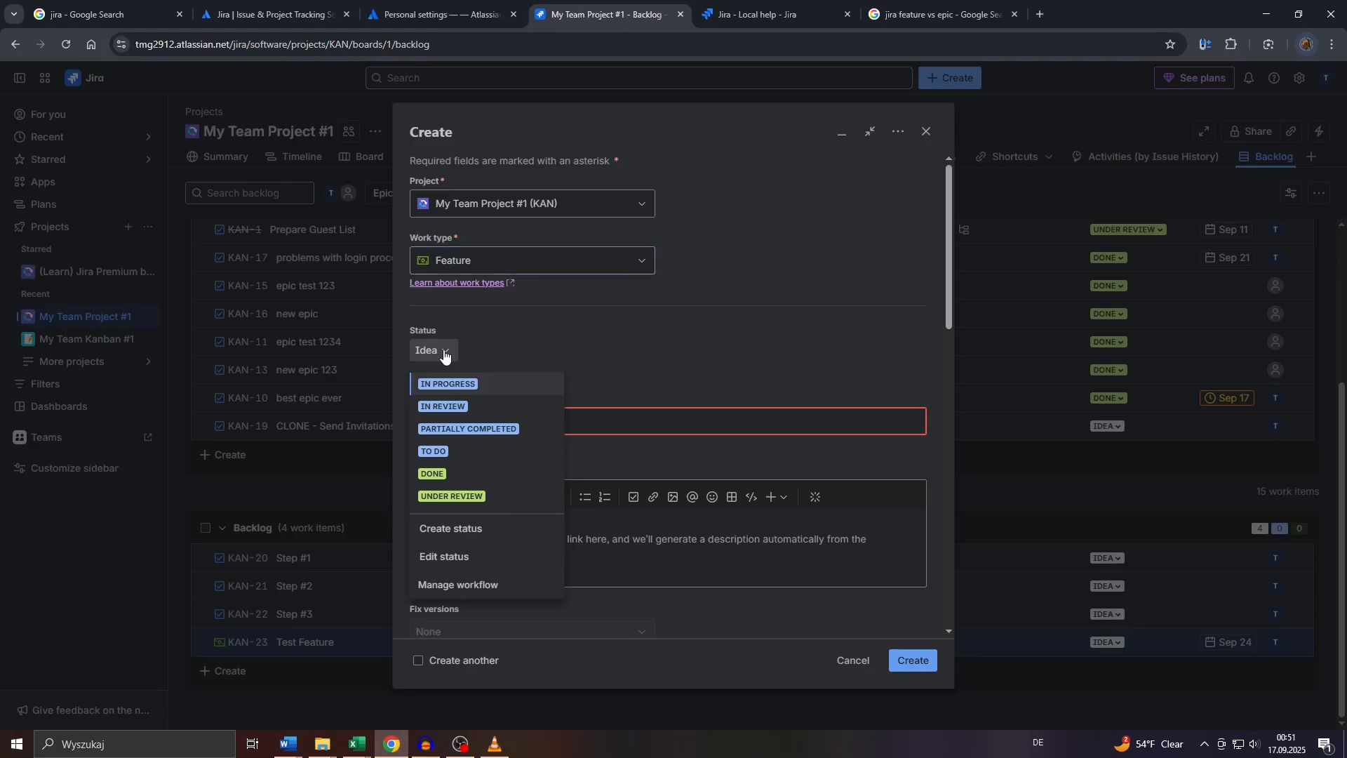
click(436, 433)
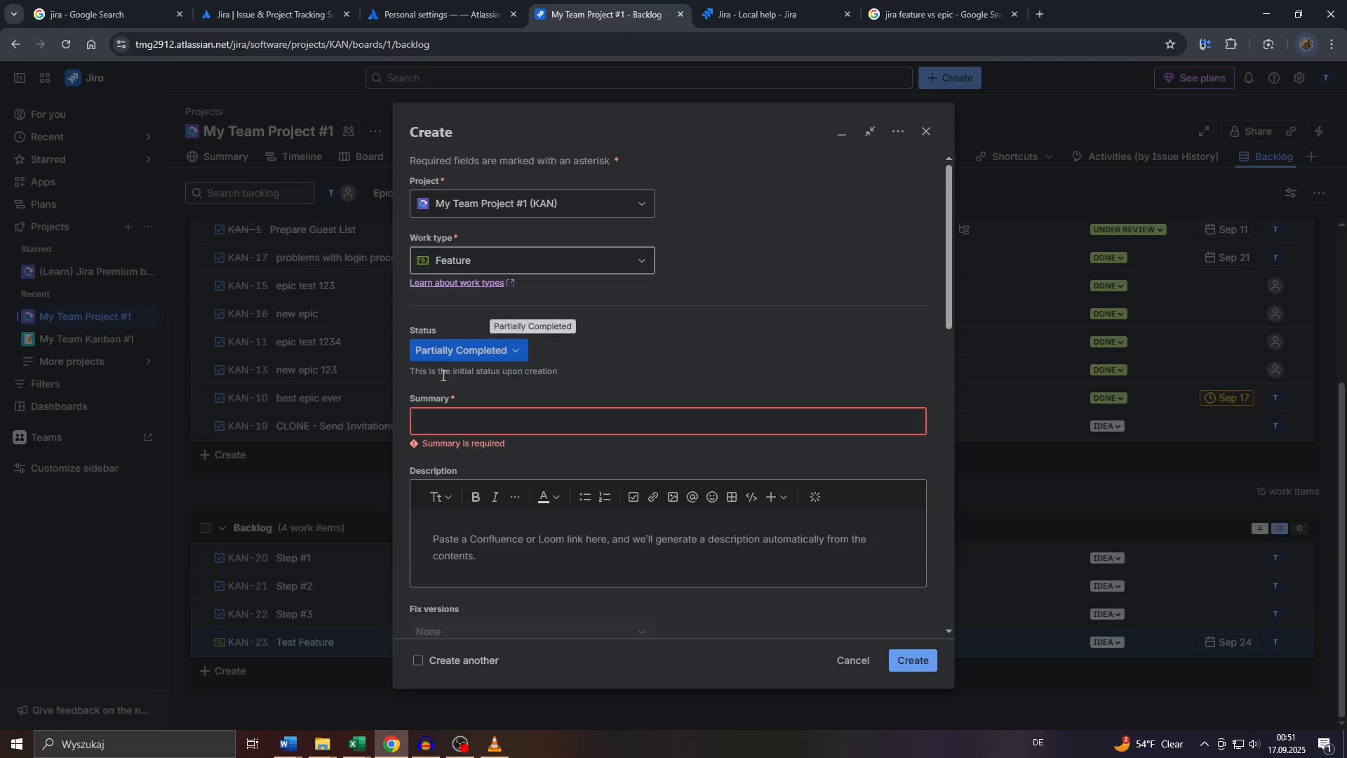
drag(430, 371, 554, 373)
click(506, 351)
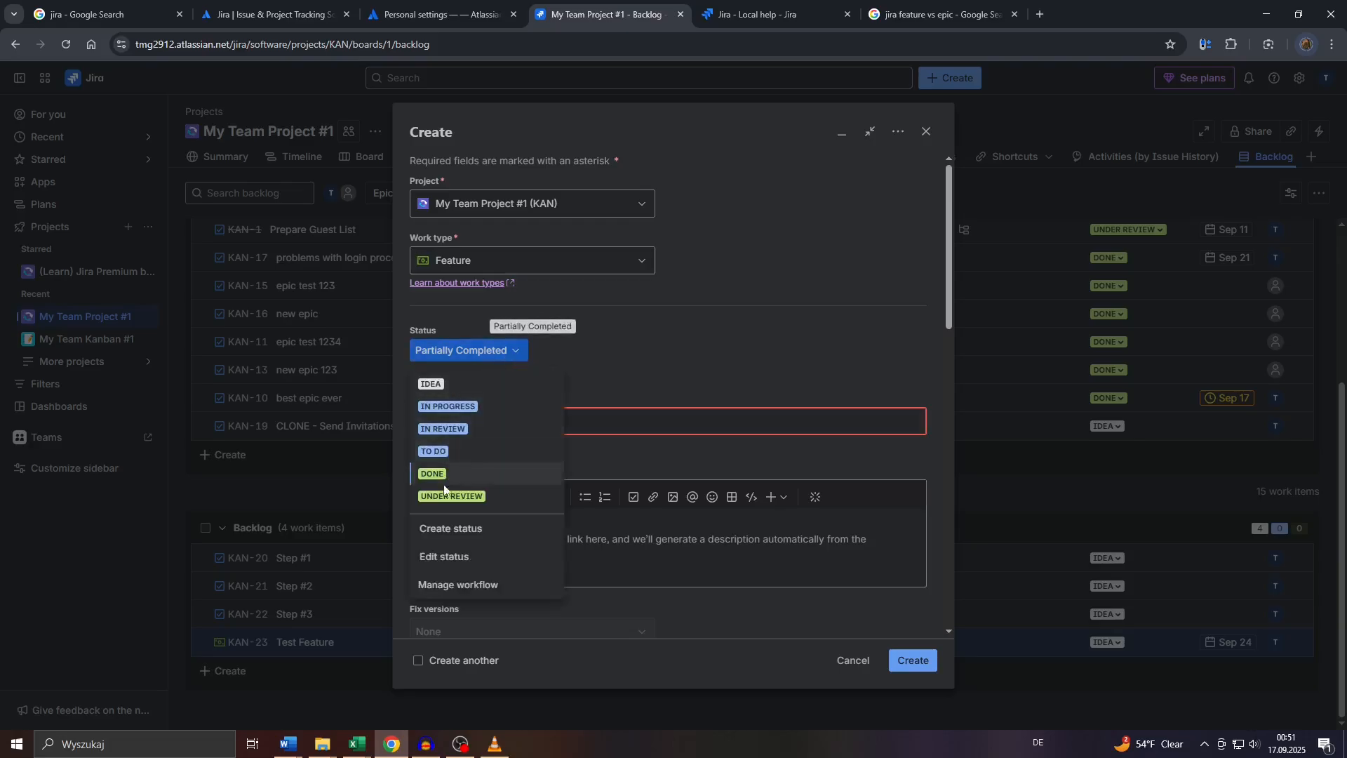
click(439, 386)
Look at the name and category fields for creating a new status, and leave without creating one
click(429, 351)
click(454, 523)
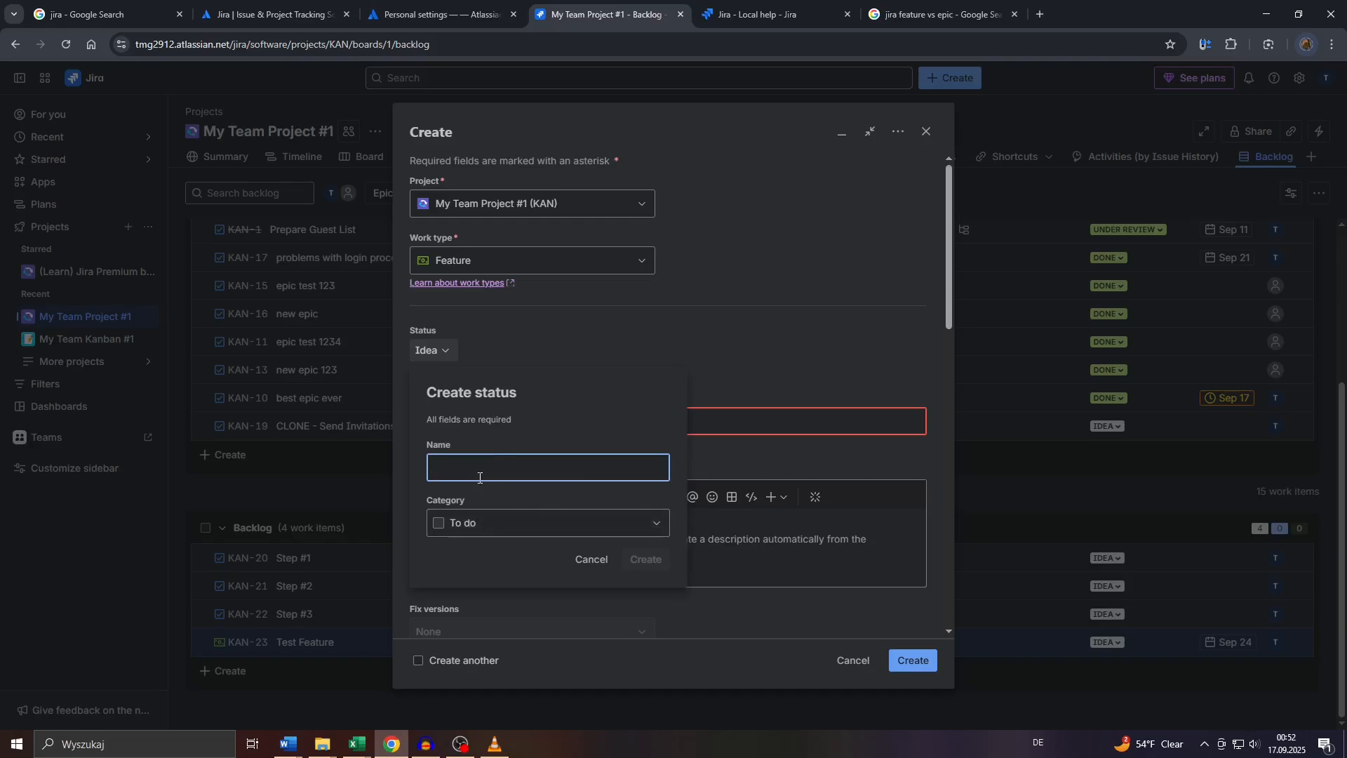
click(591, 560)
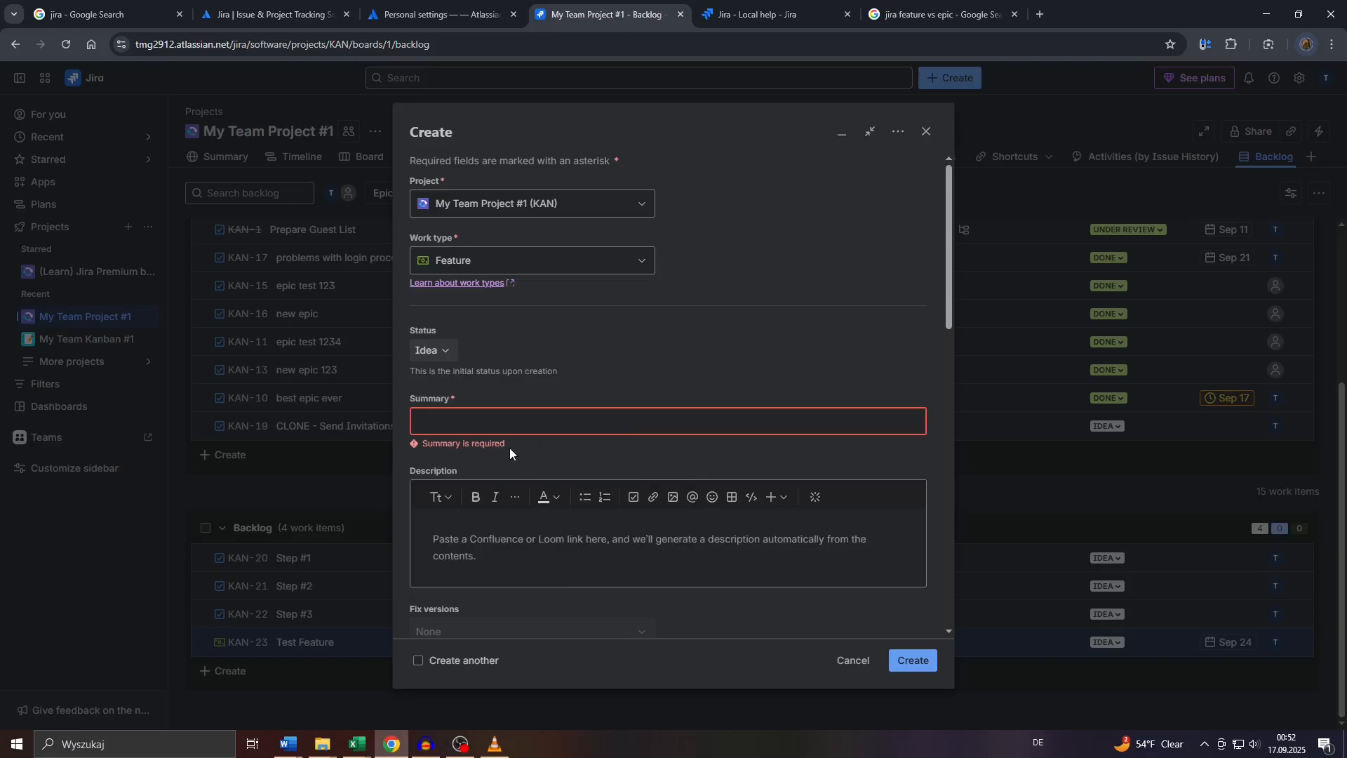
Enter "My Feature #1" as the summary of the new feature
click(506, 413)
text(my )
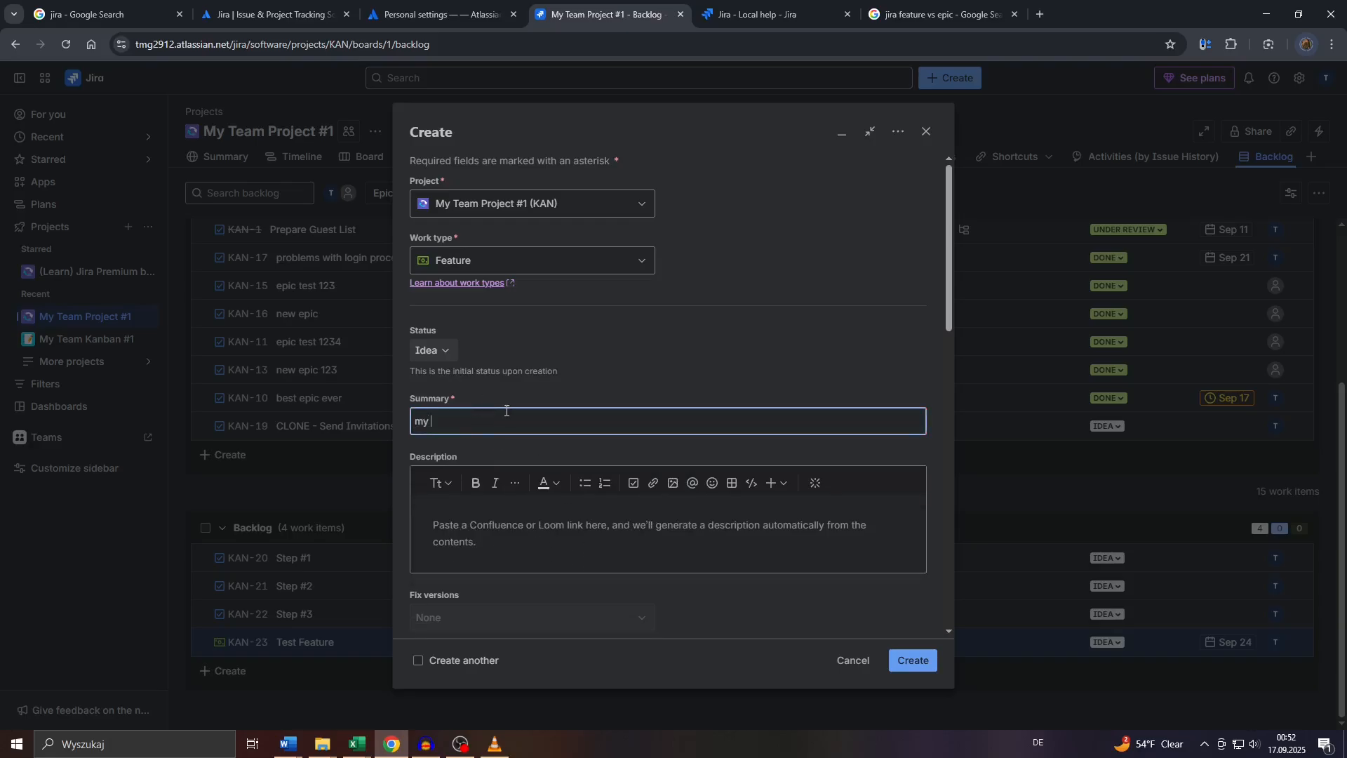
text(Feature #1)
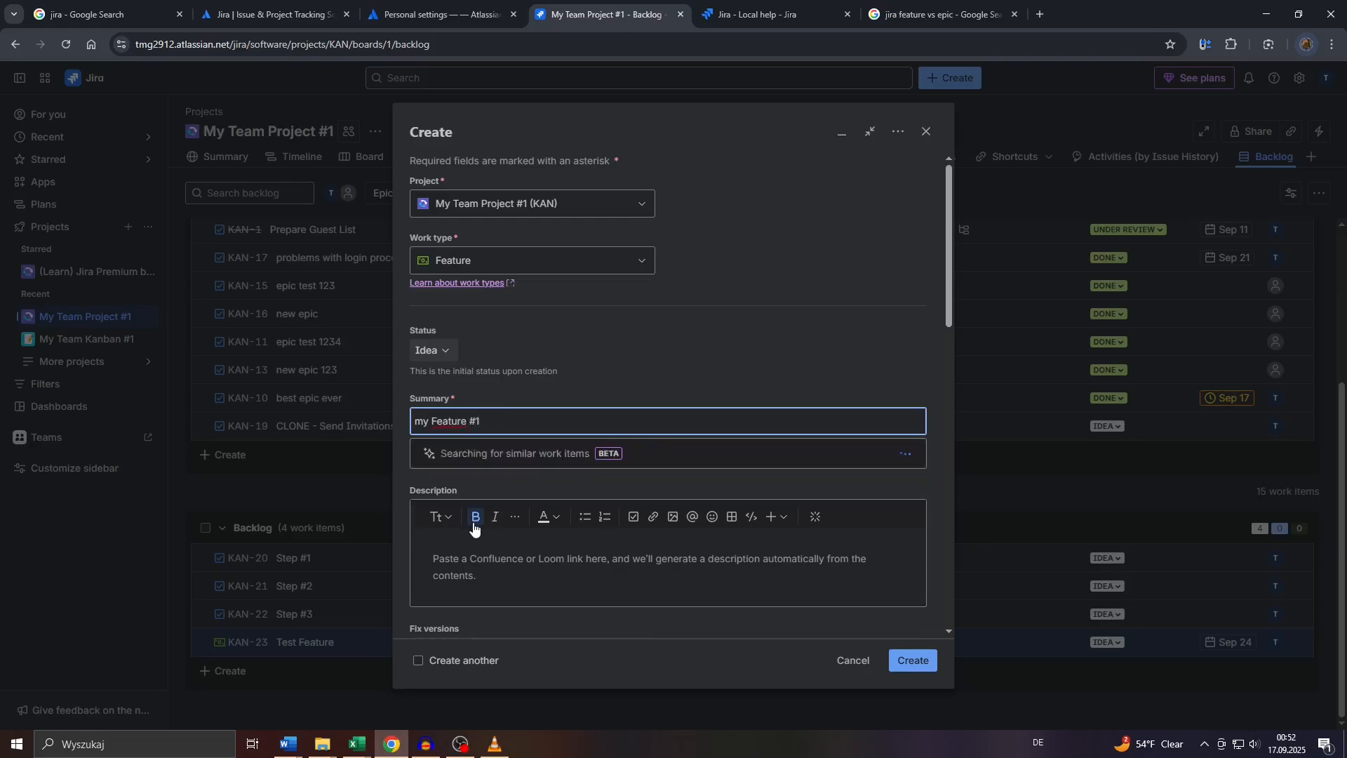
click(484, 561)
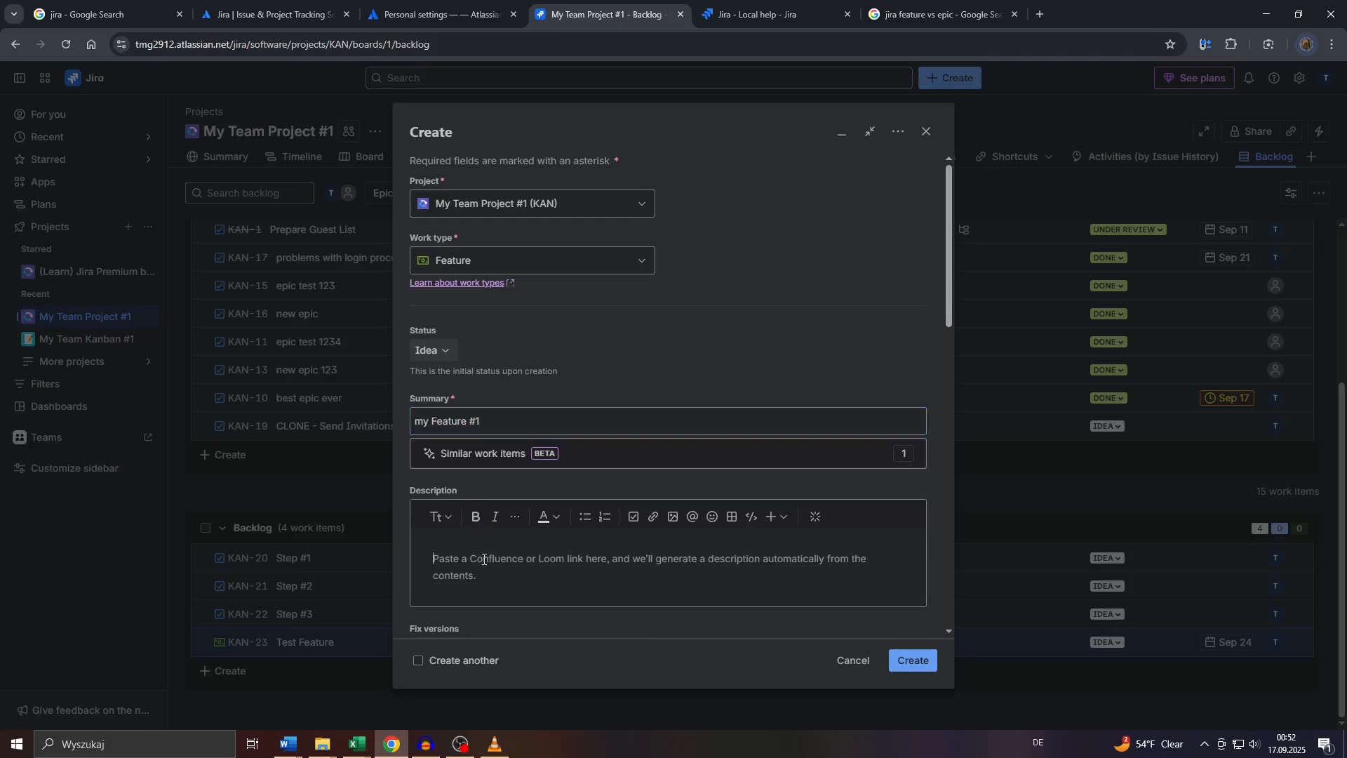
click(417, 421)
text(M)
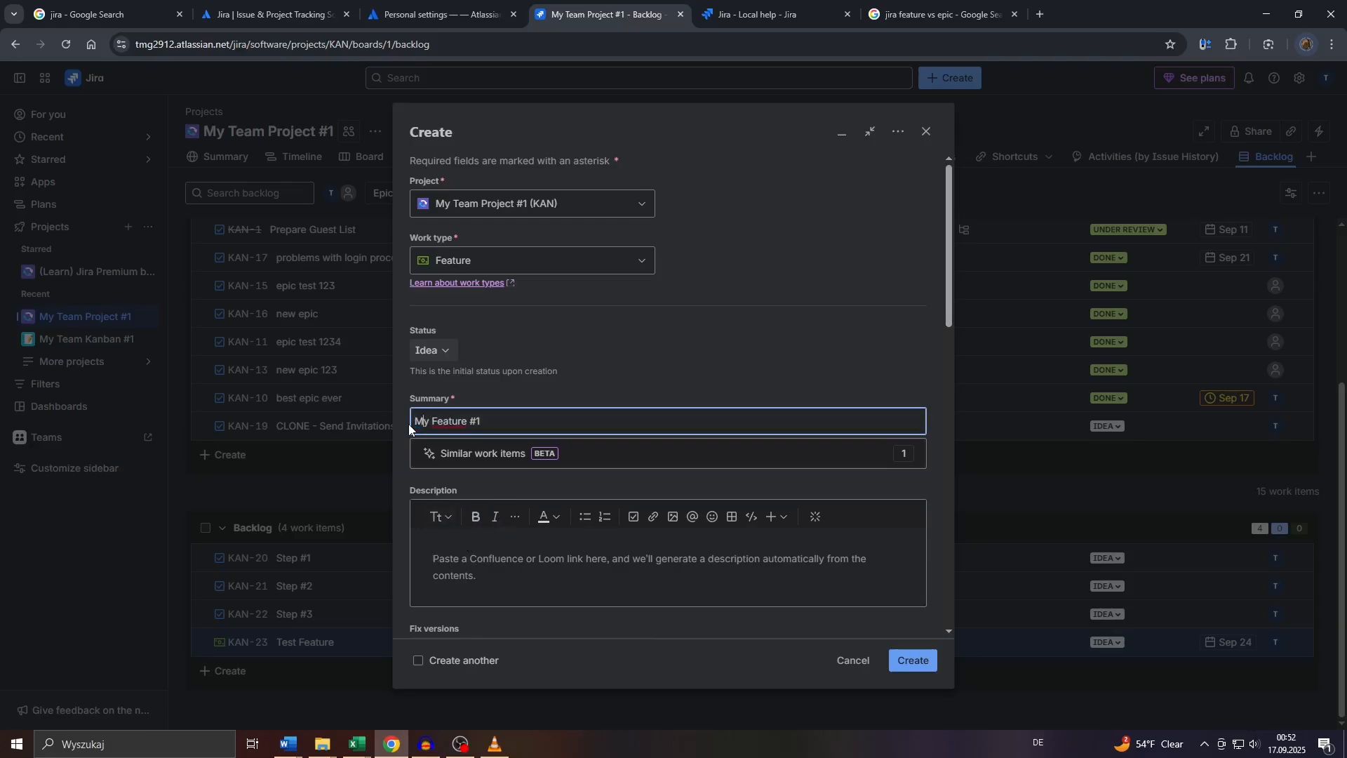
Look at the description's options for linking work items and attaching images or files
click(478, 564)
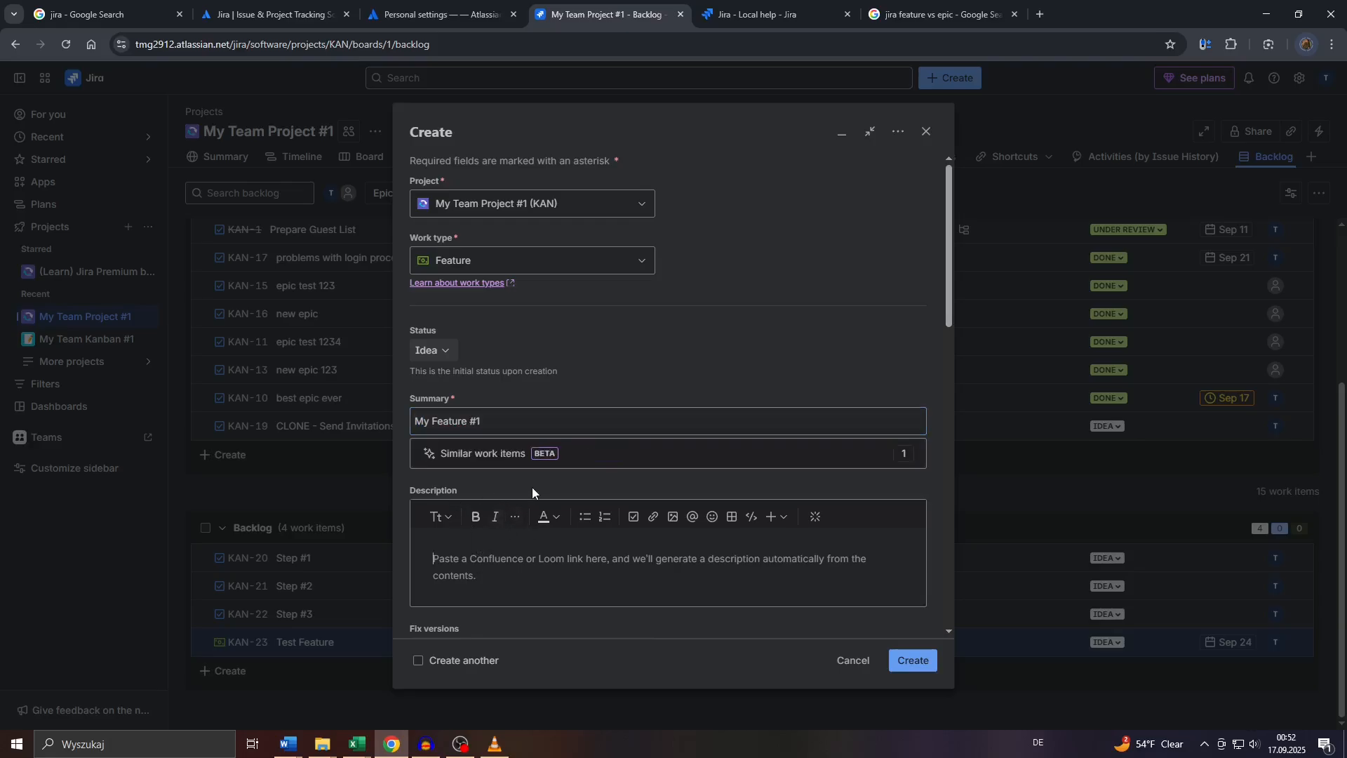
scroll(535, 521, down, 2)
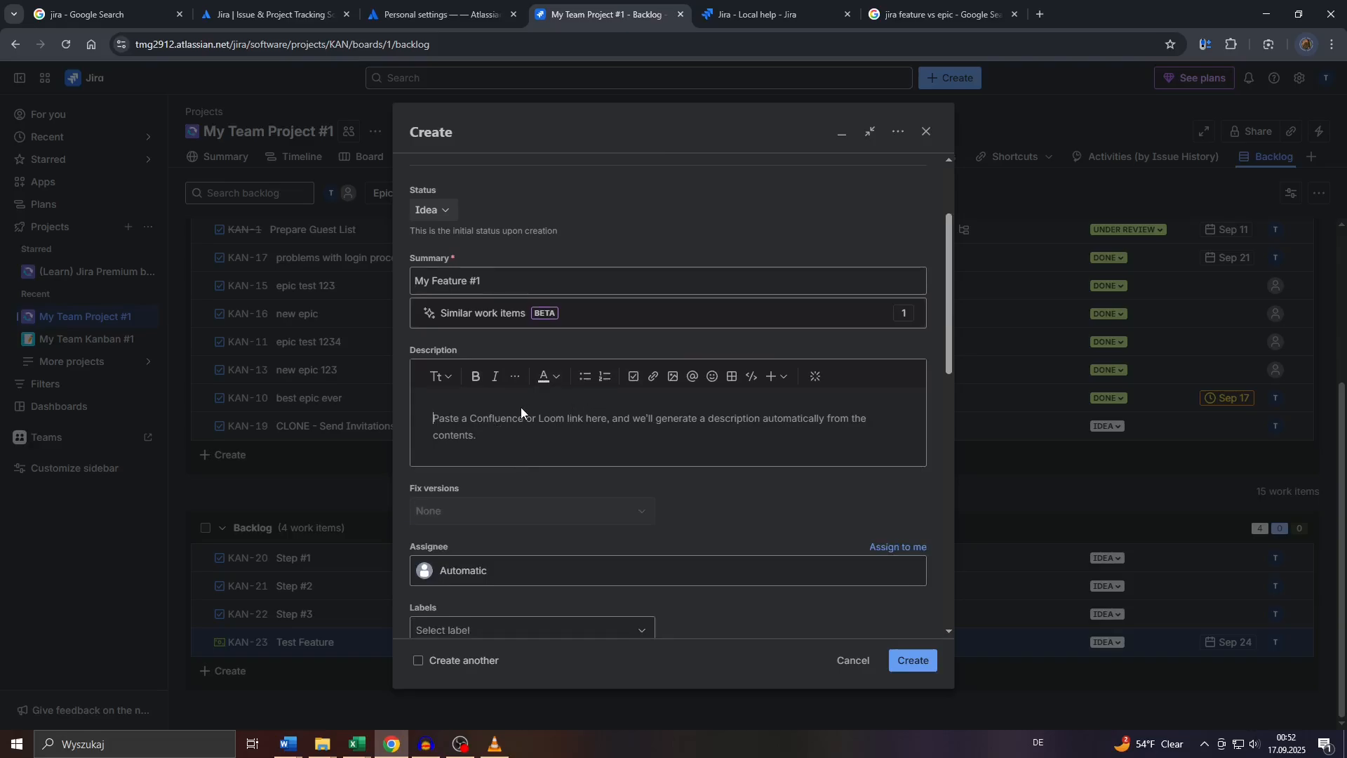
click(652, 377)
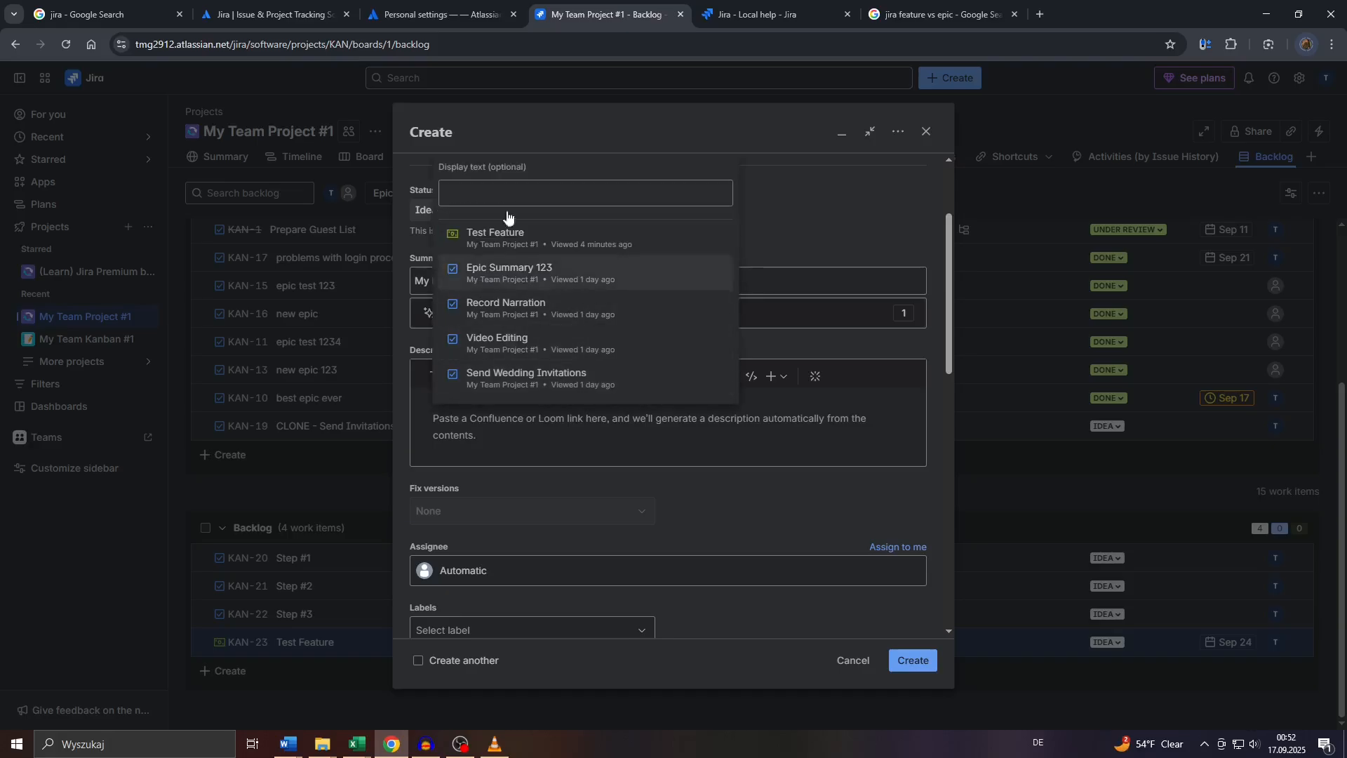
click(543, 189)
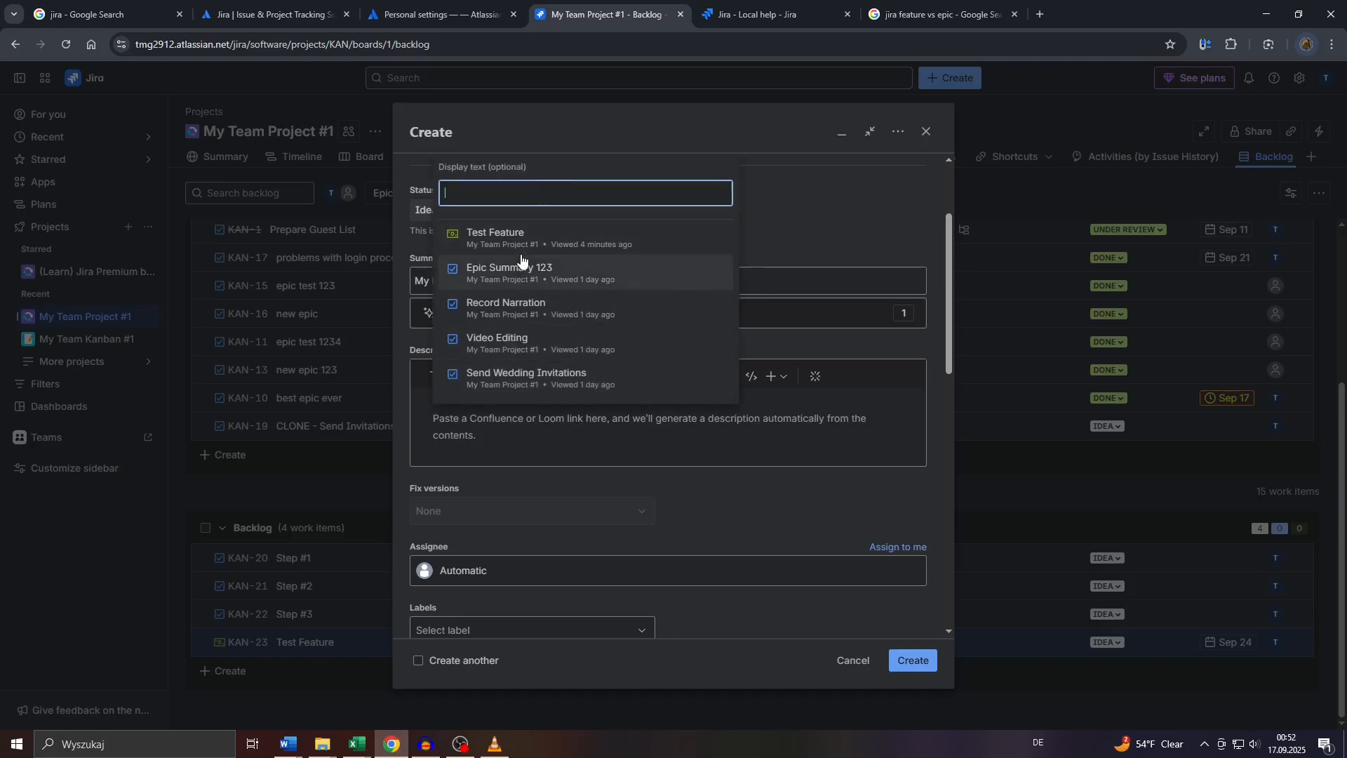
click(575, 437)
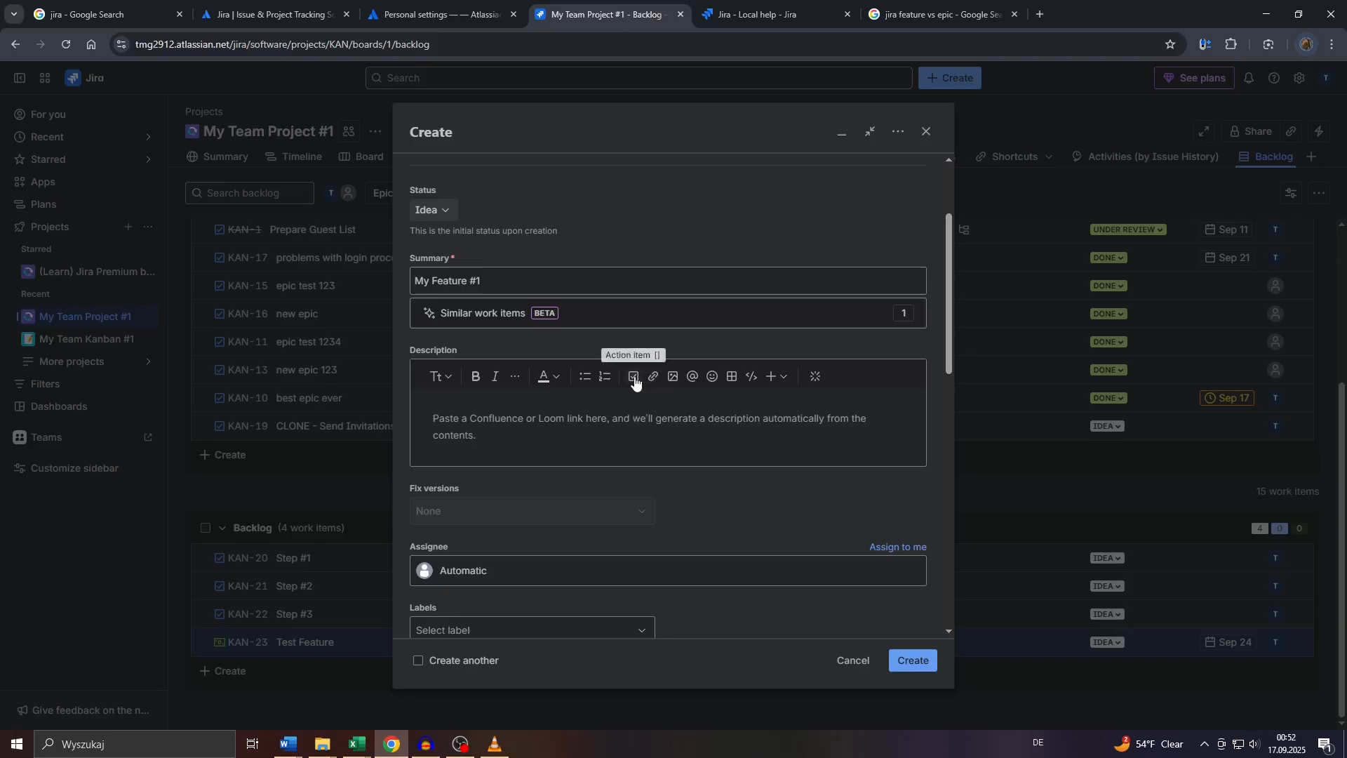
click(672, 377)
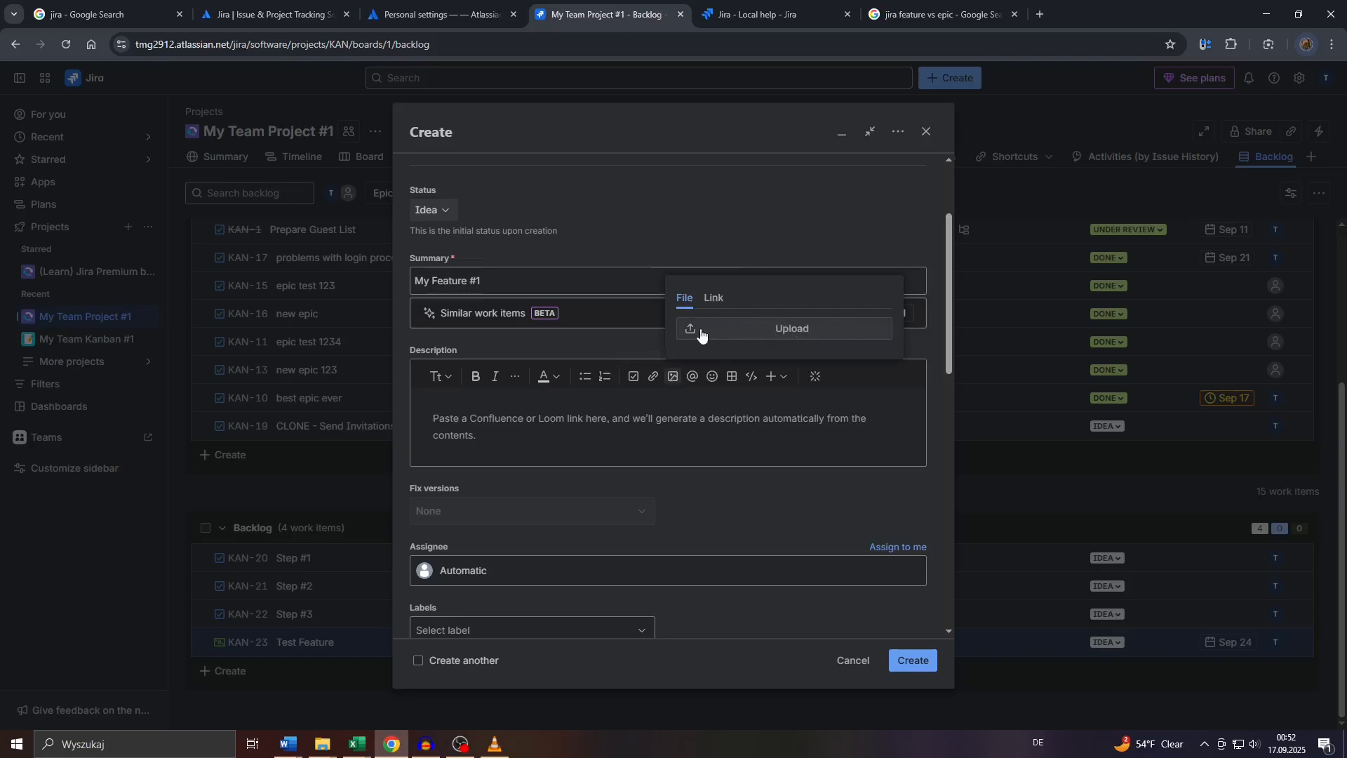
click(619, 341)
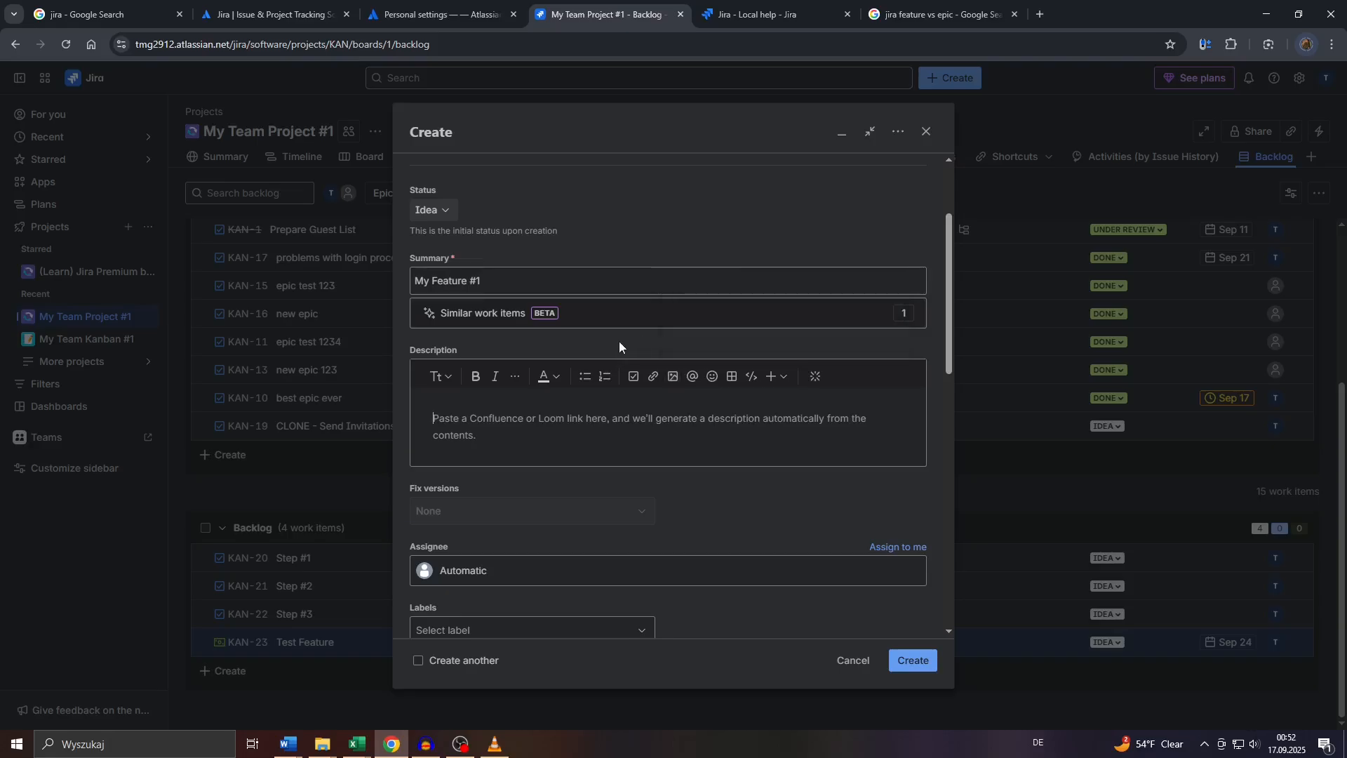
Try the mention option in the description, insert an empty code snippet instead, and browse its programming languages without choosing one
click(693, 377)
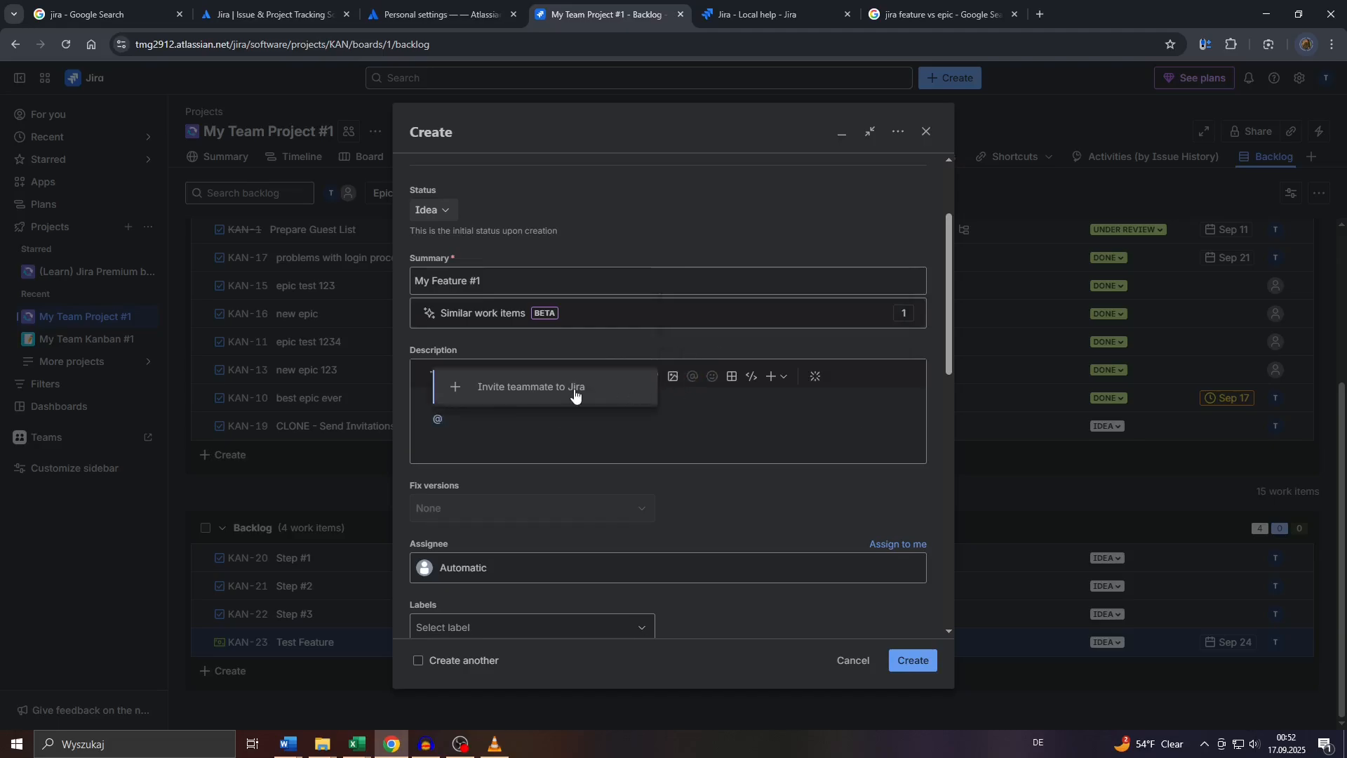
click(750, 377)
click(673, 458)
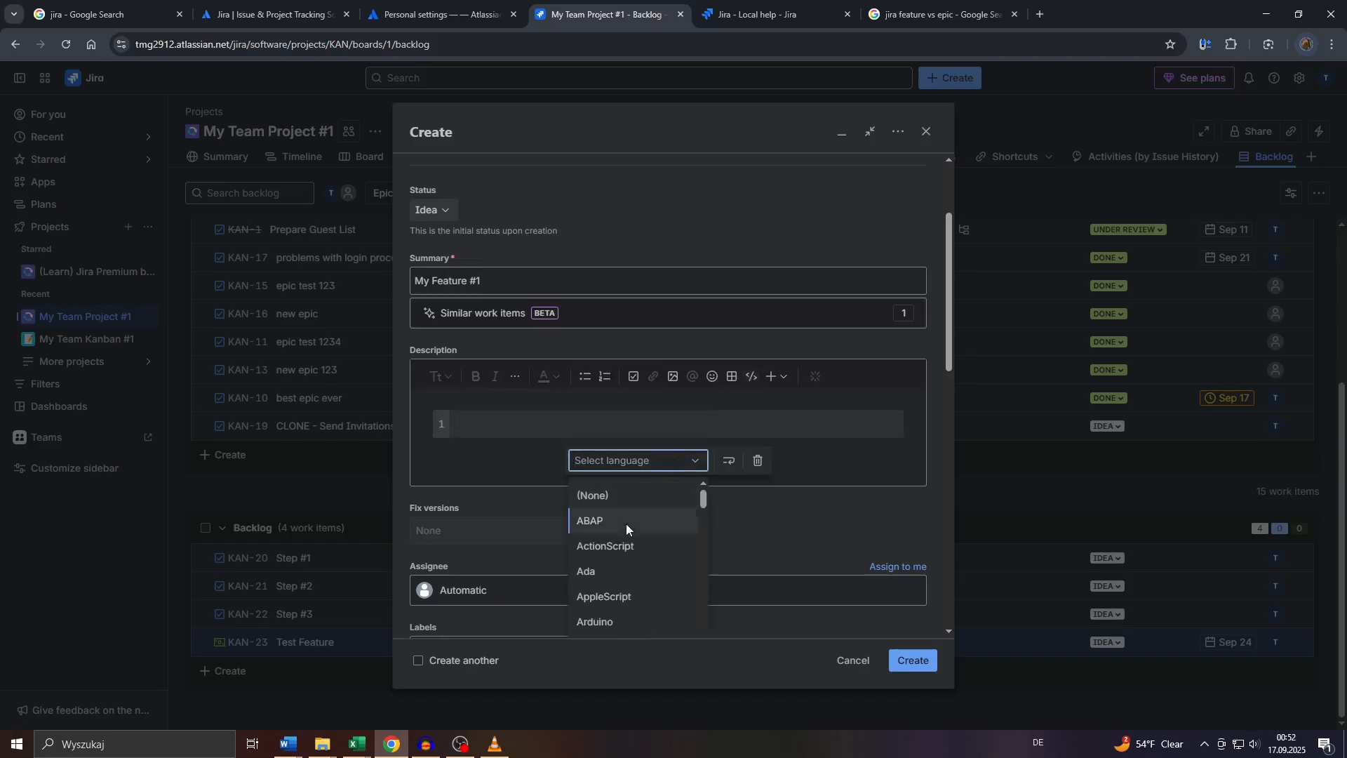
scroll(625, 530, down, 10)
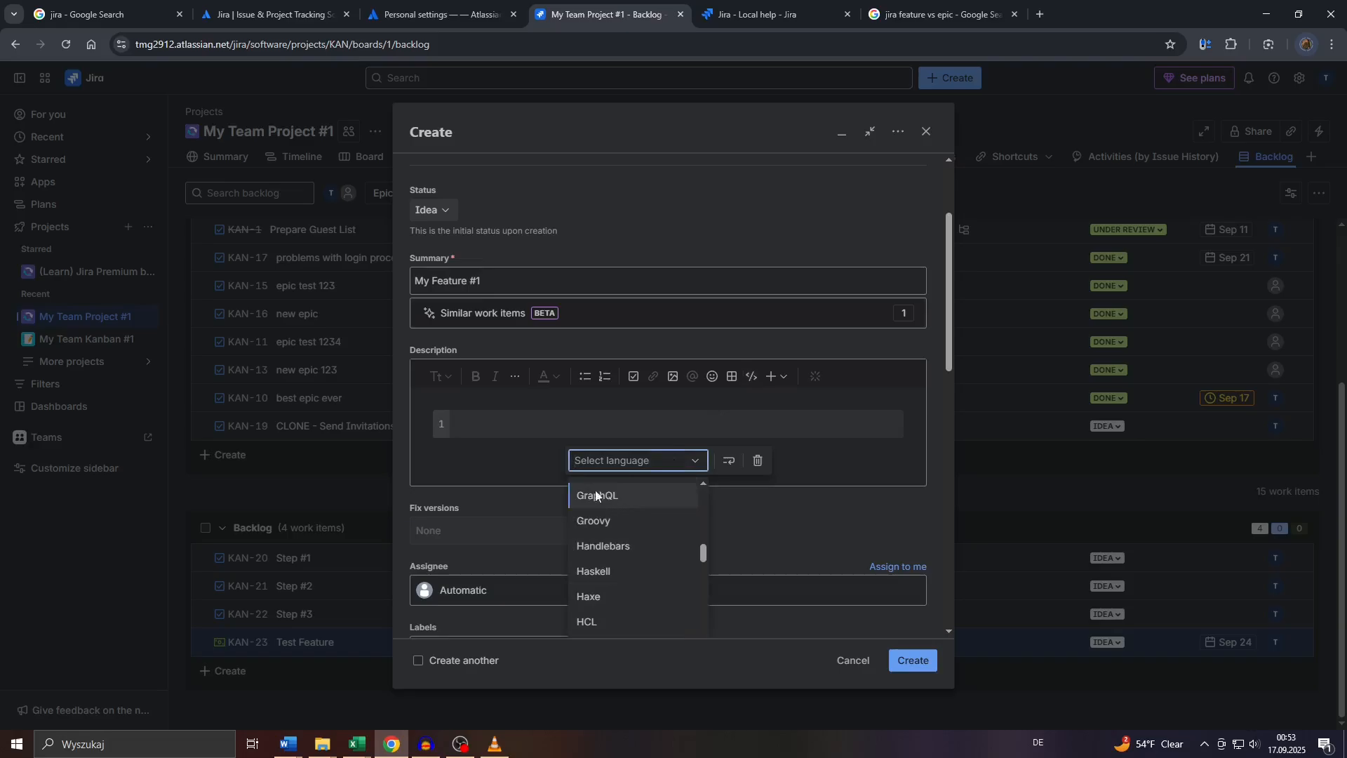
click(527, 454)
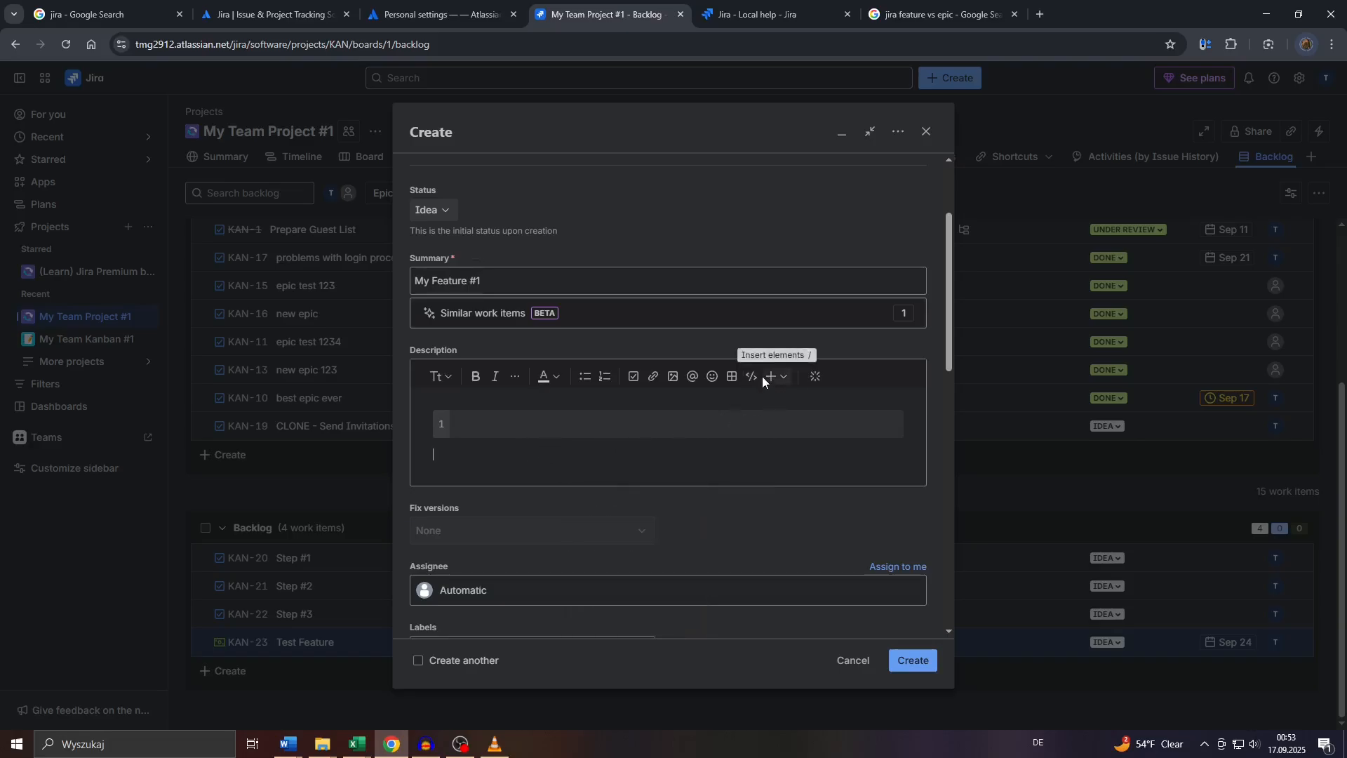
Look at the AI writing actions offered for the description, and leave them without applying any
click(814, 377)
scroll(586, 573, down, 3)
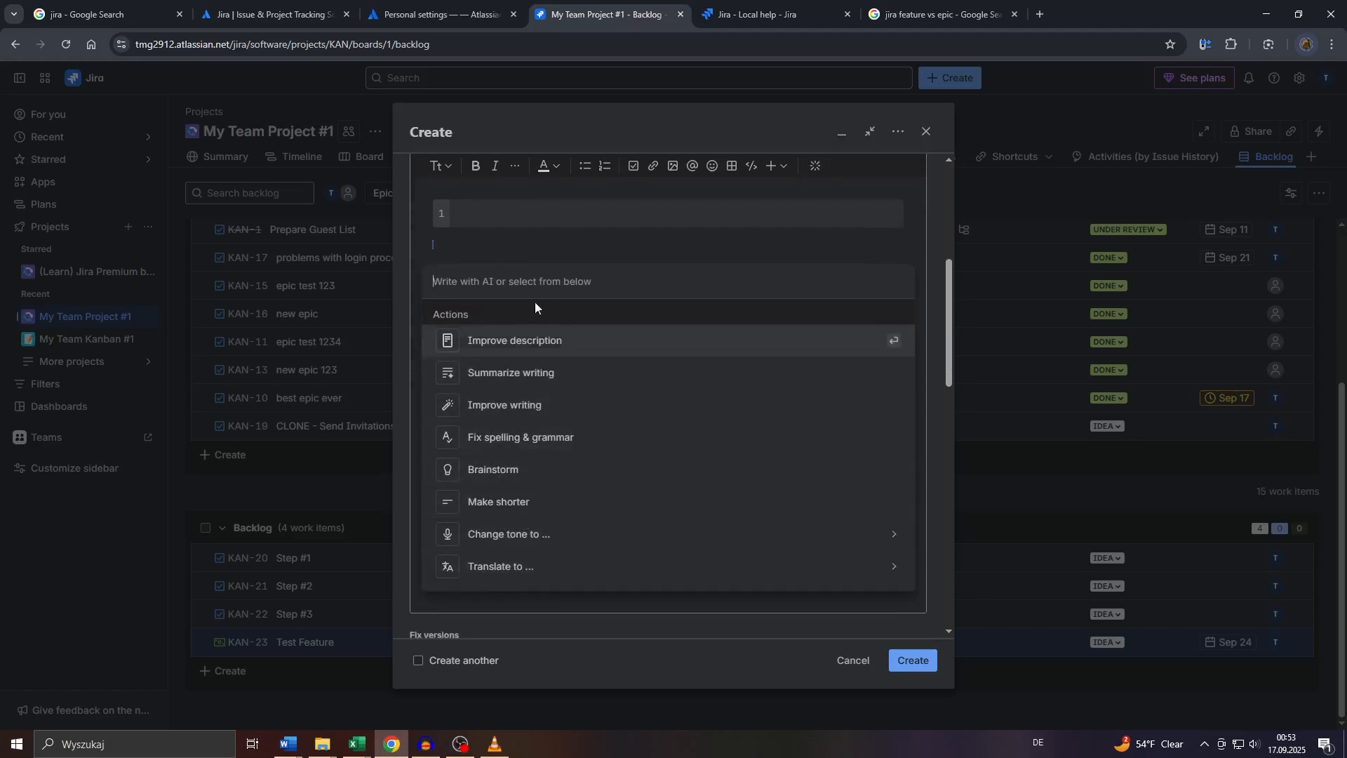
click(511, 247)
scroll(512, 312, up, 3)
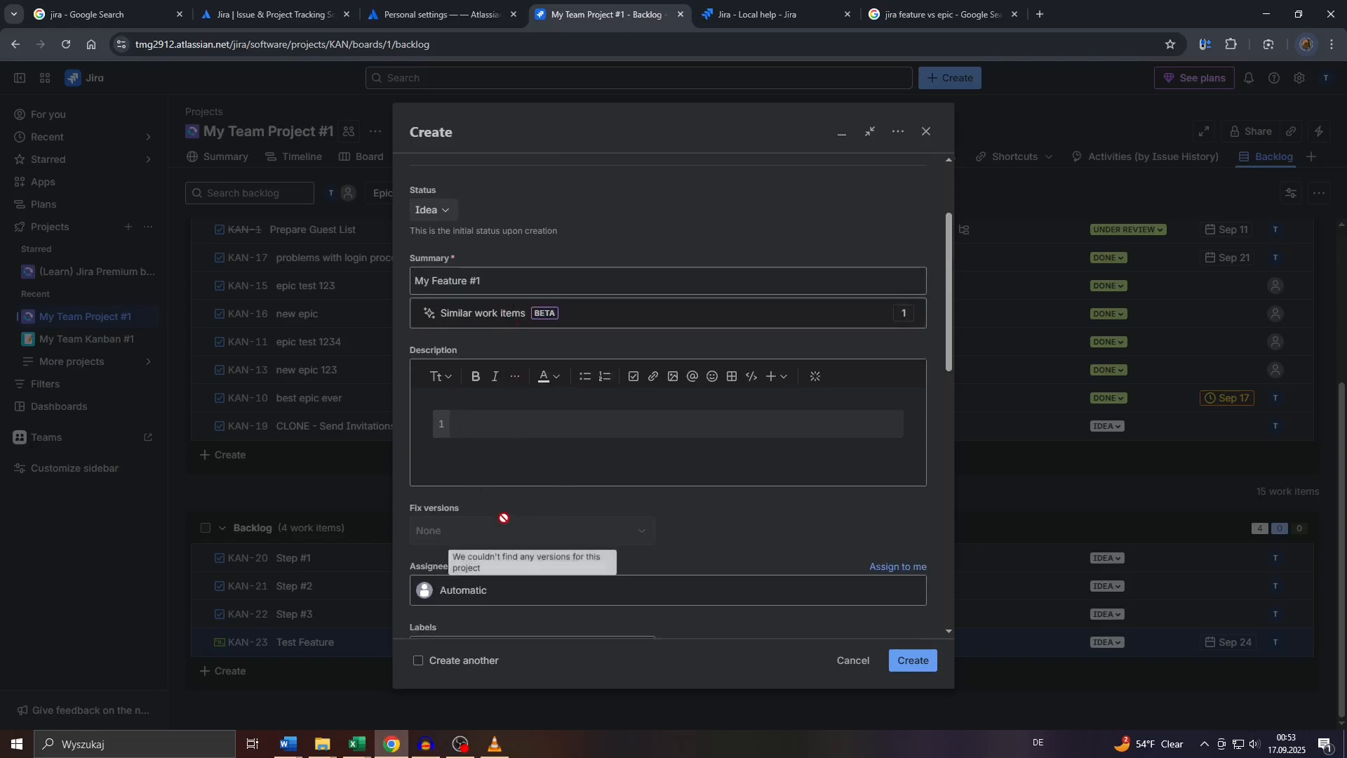
Try Unassigned as the feature's assignee, and finally assign the feature to the signed-in account
scroll(506, 516, down, 2)
click(535, 449)
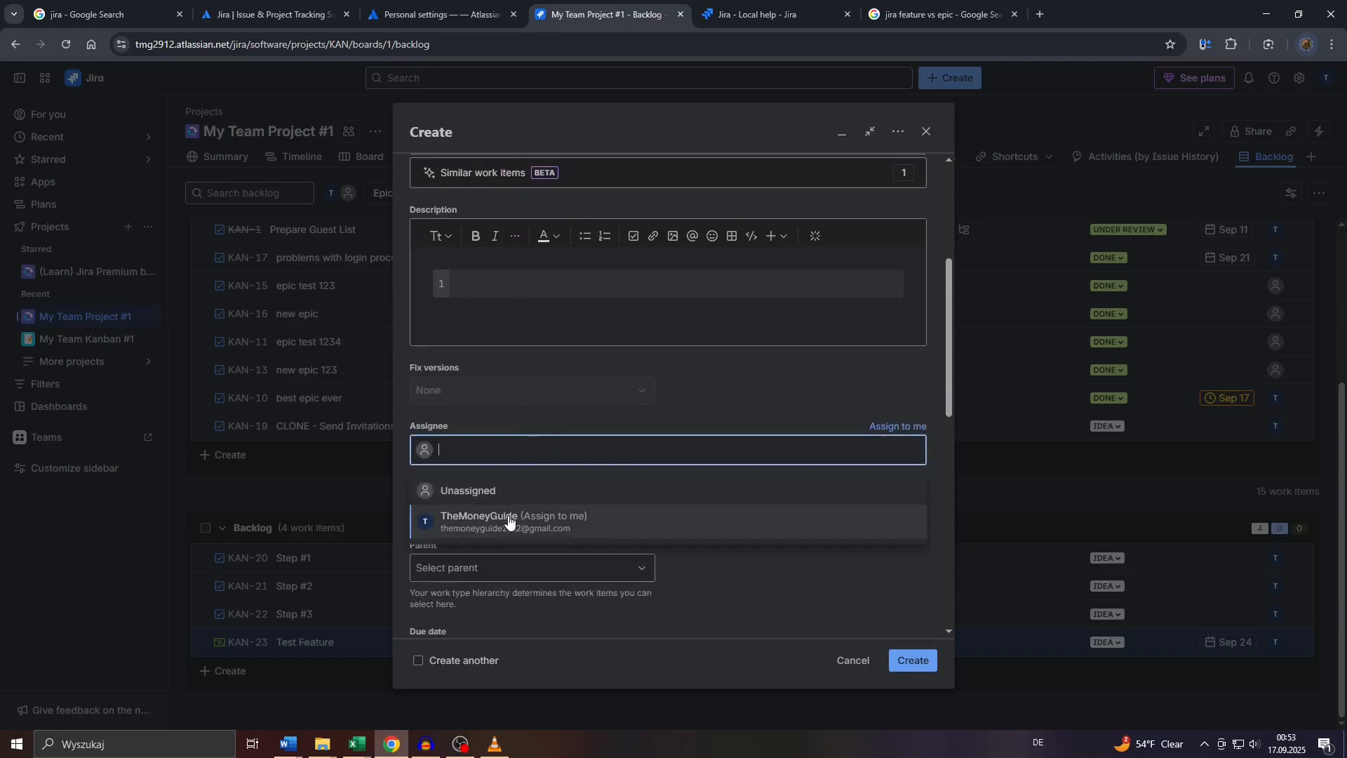
click(896, 428)
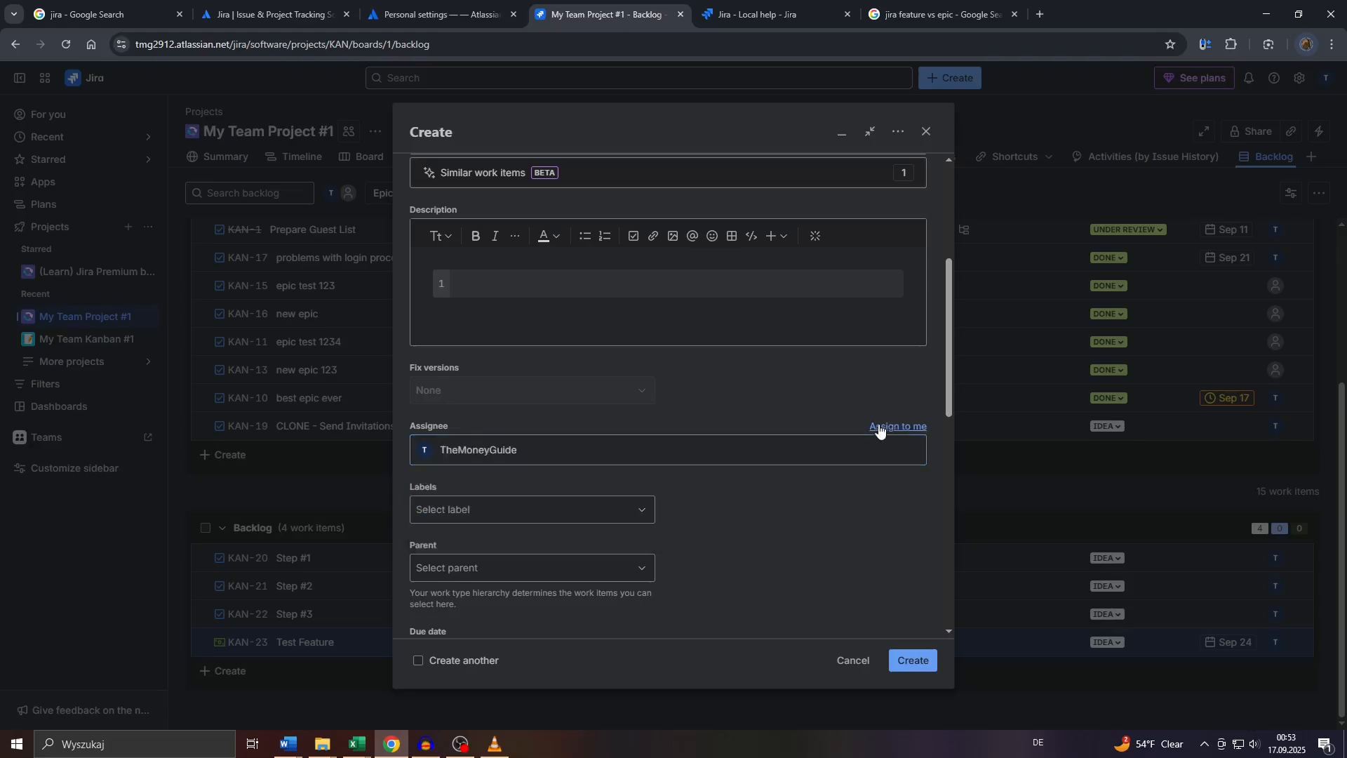
click(658, 454)
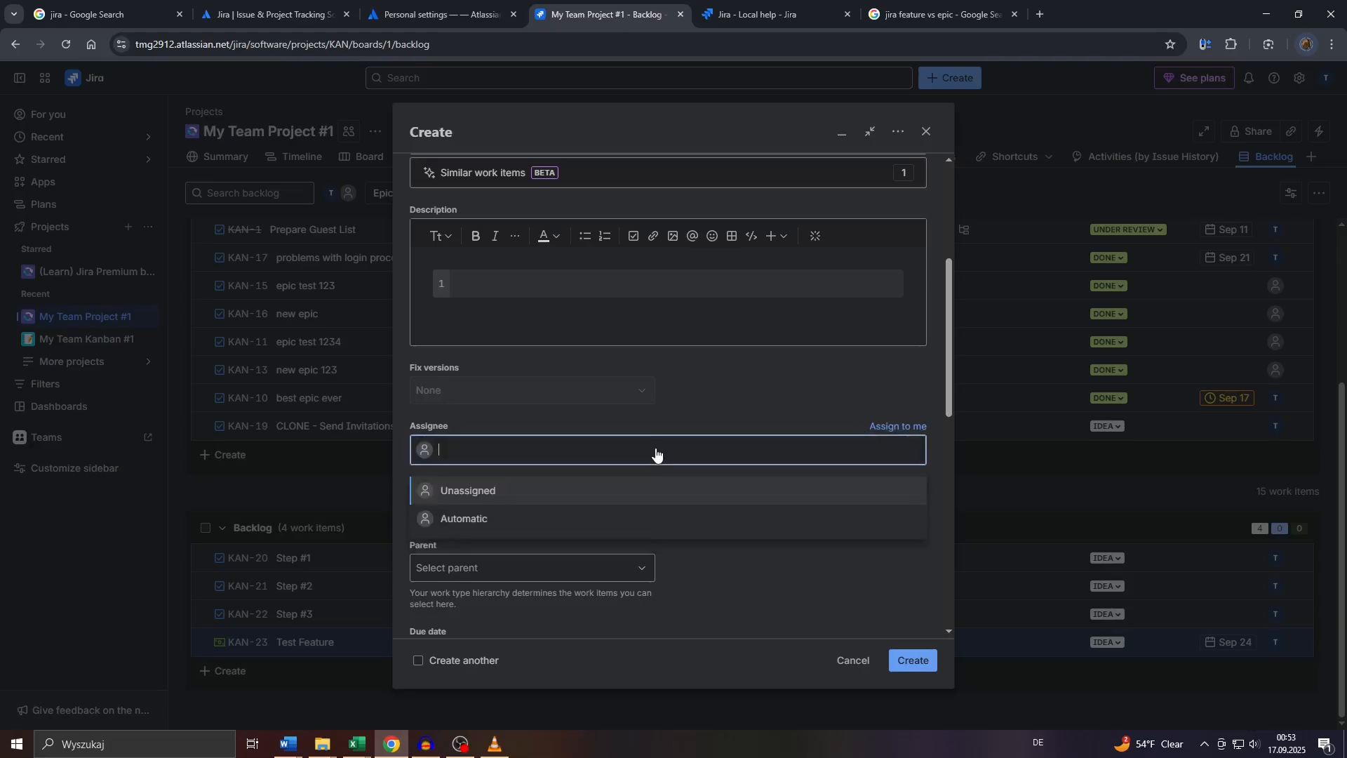
click(540, 490)
click(539, 453)
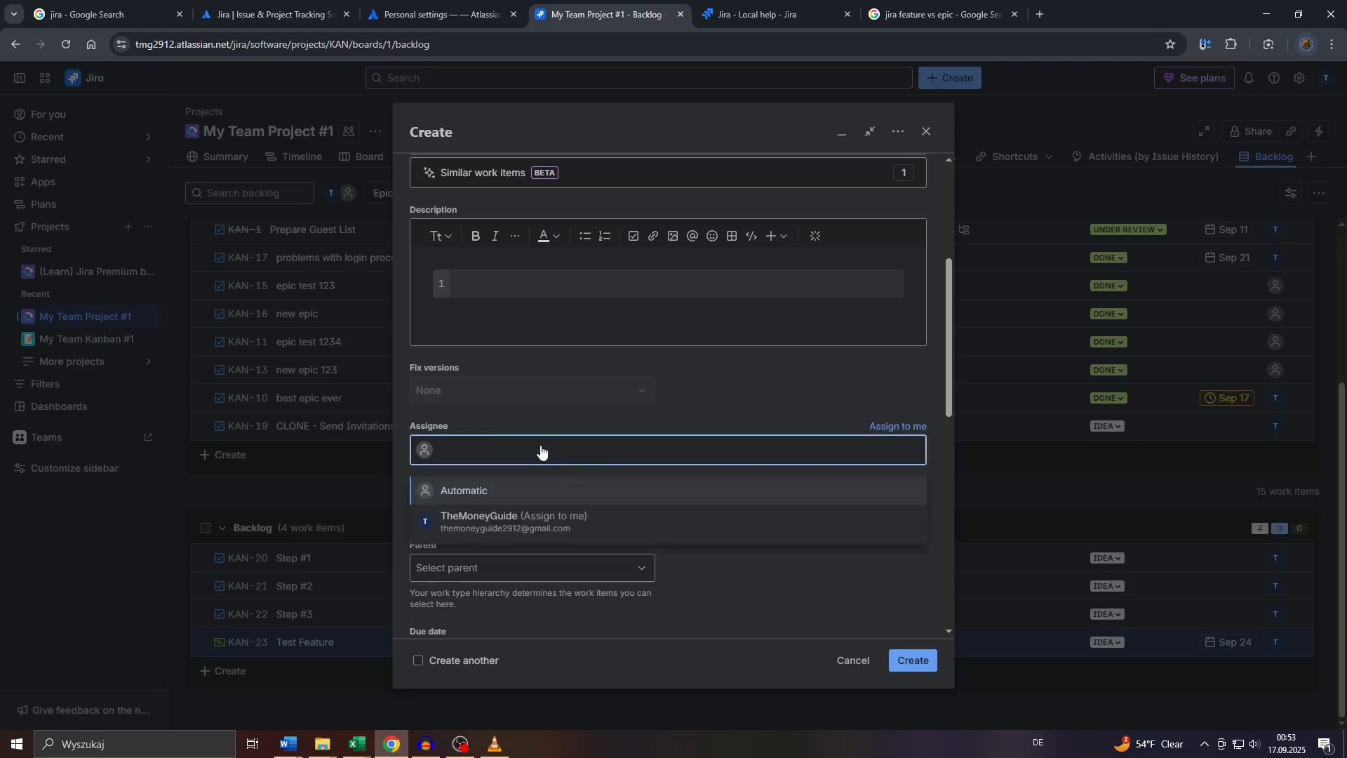
click(471, 520)
Add a new label "urgent" and the existing label "relevant" to the feature
scroll(535, 502, down, 3)
scroll(508, 425, up, 2)
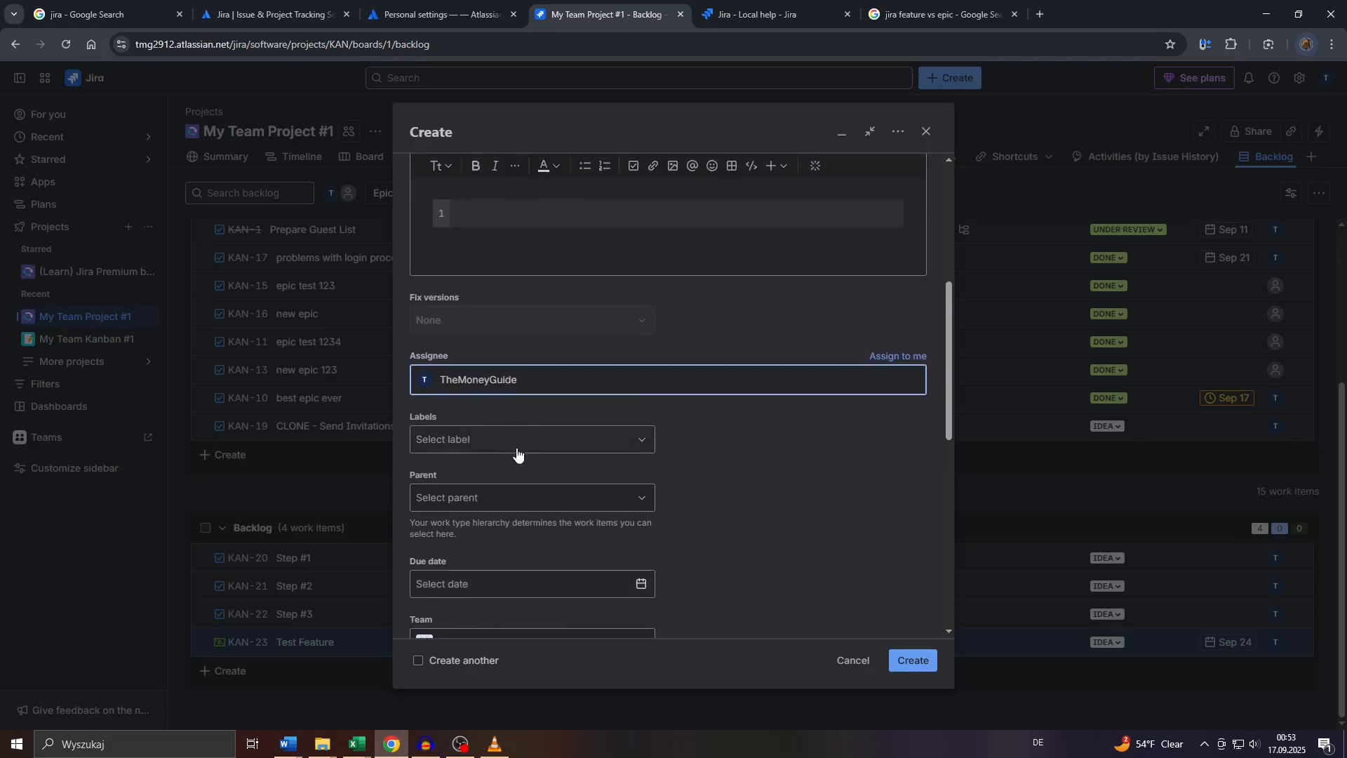
click(471, 509)
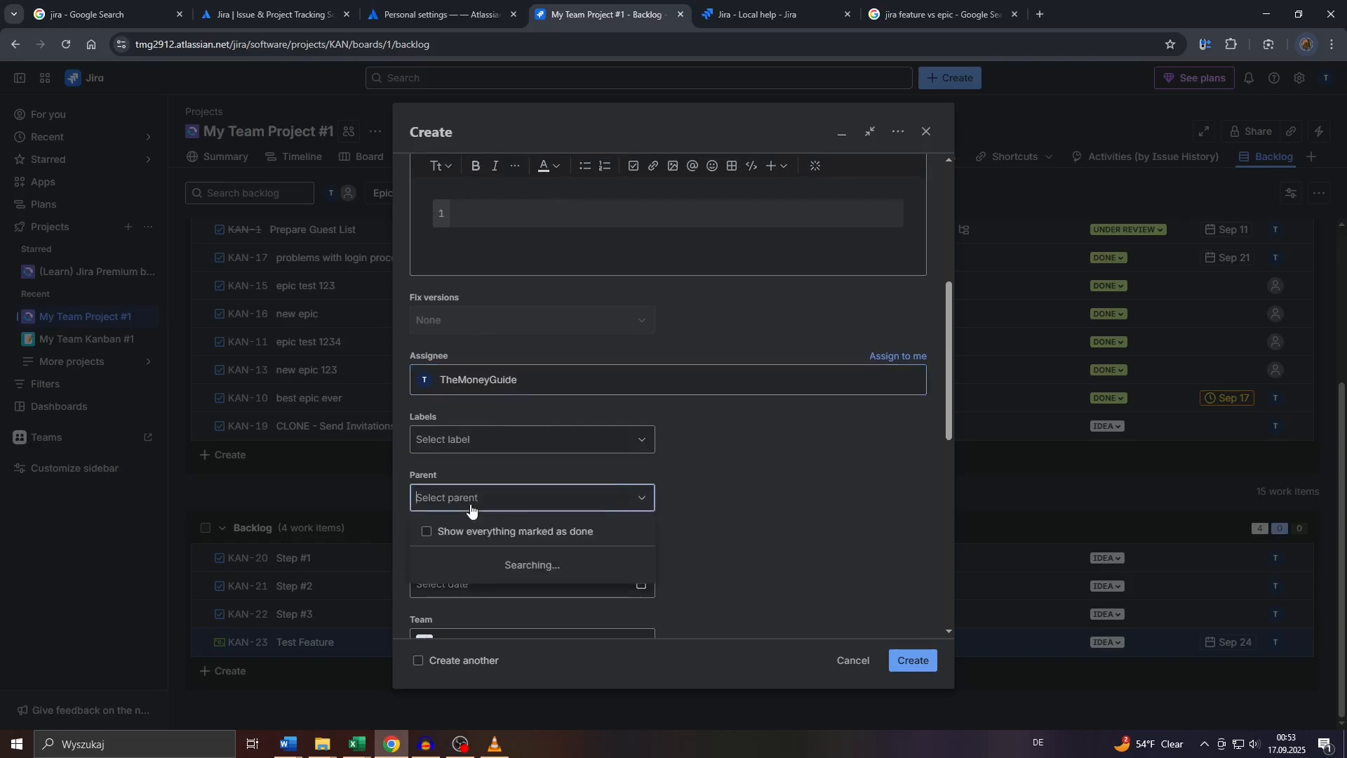
click(469, 449)
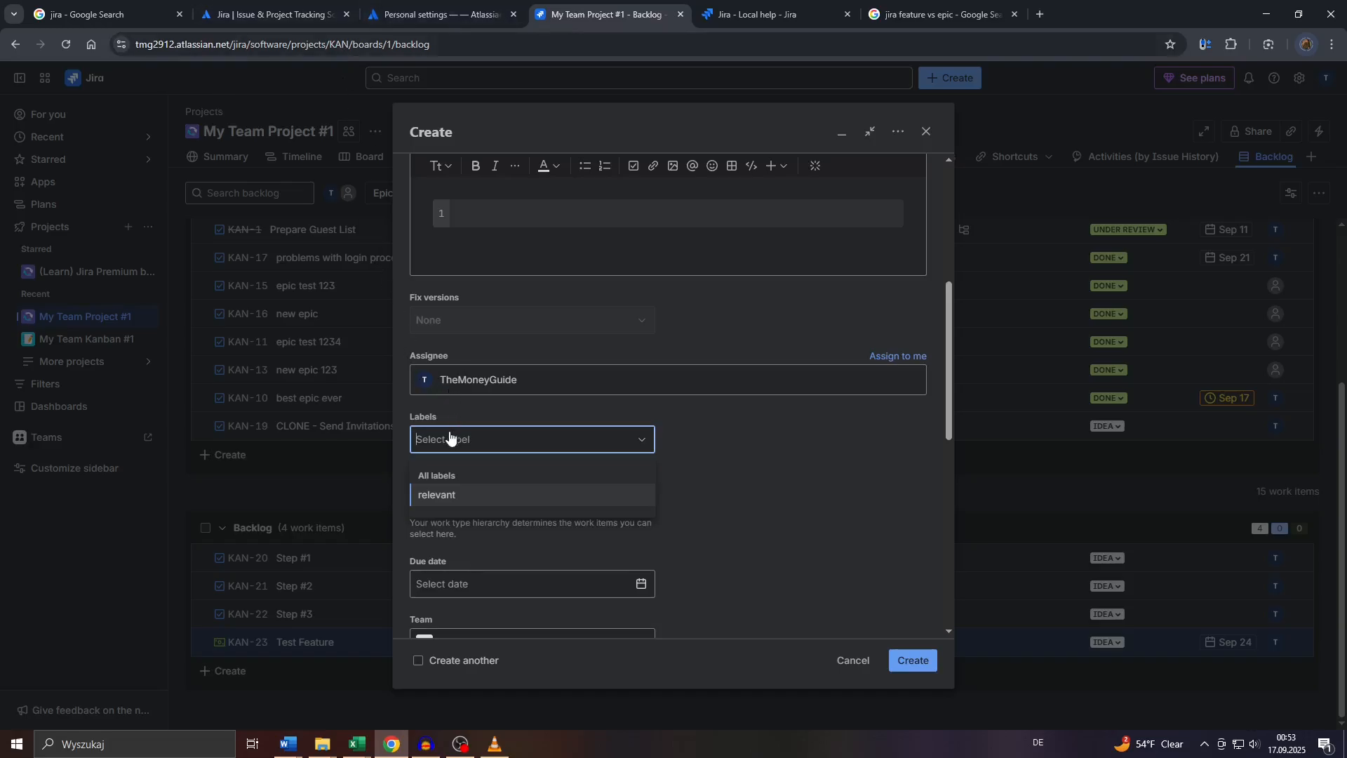
text(urgent)
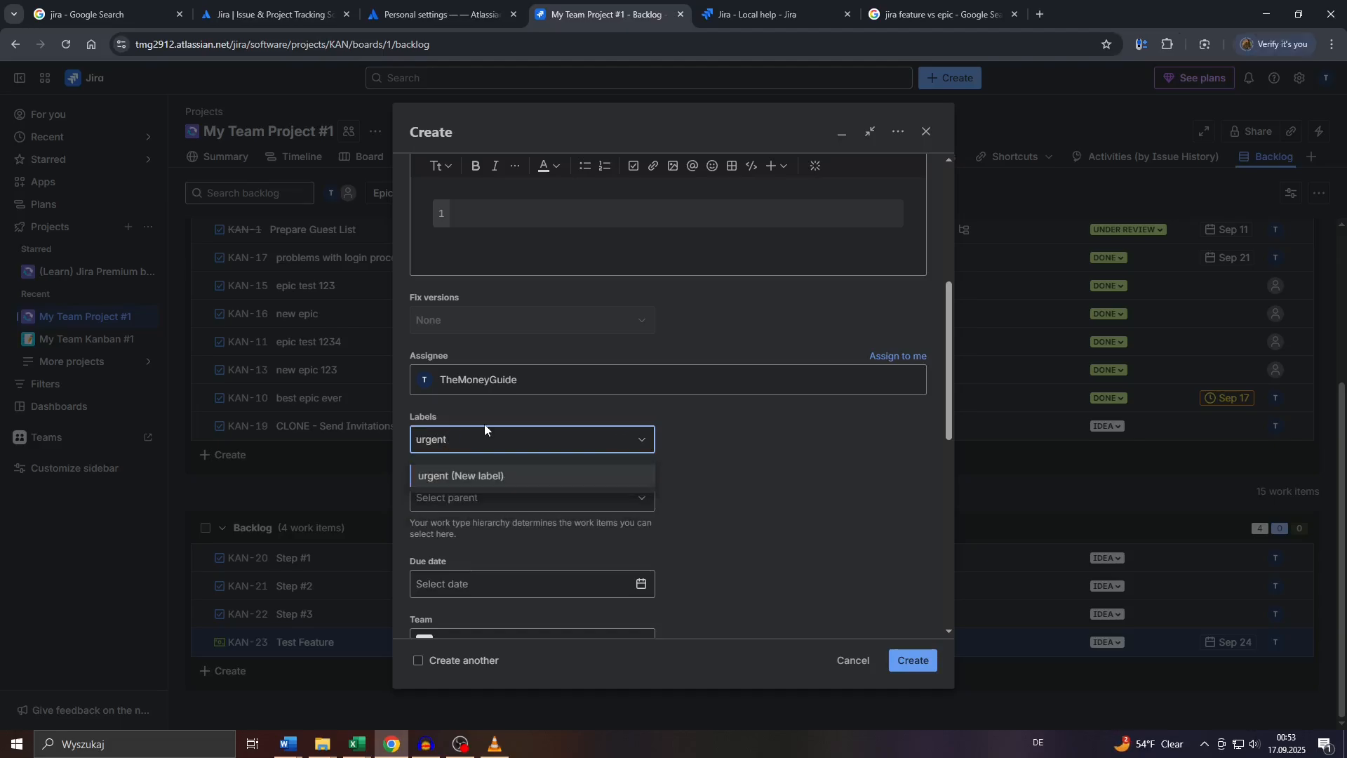
key(Return)
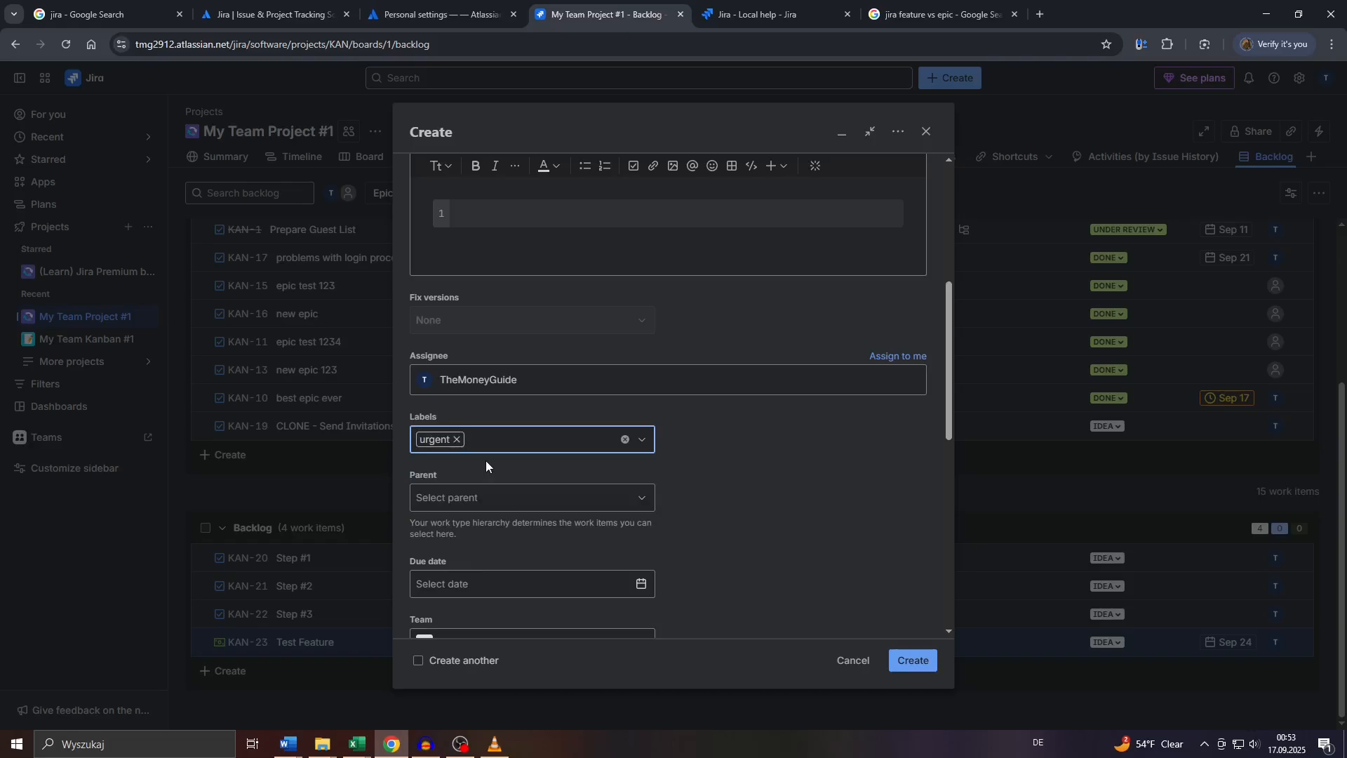
text(rel)
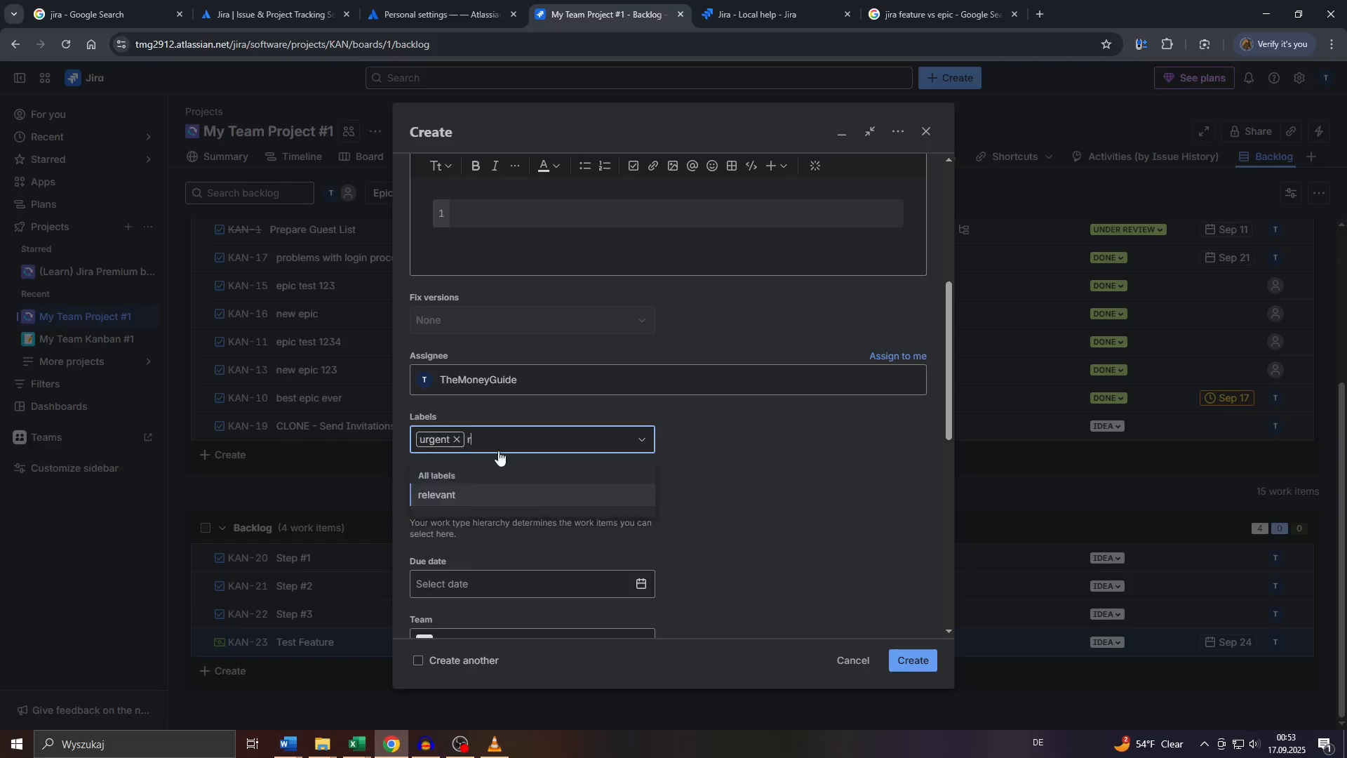
click(467, 491)
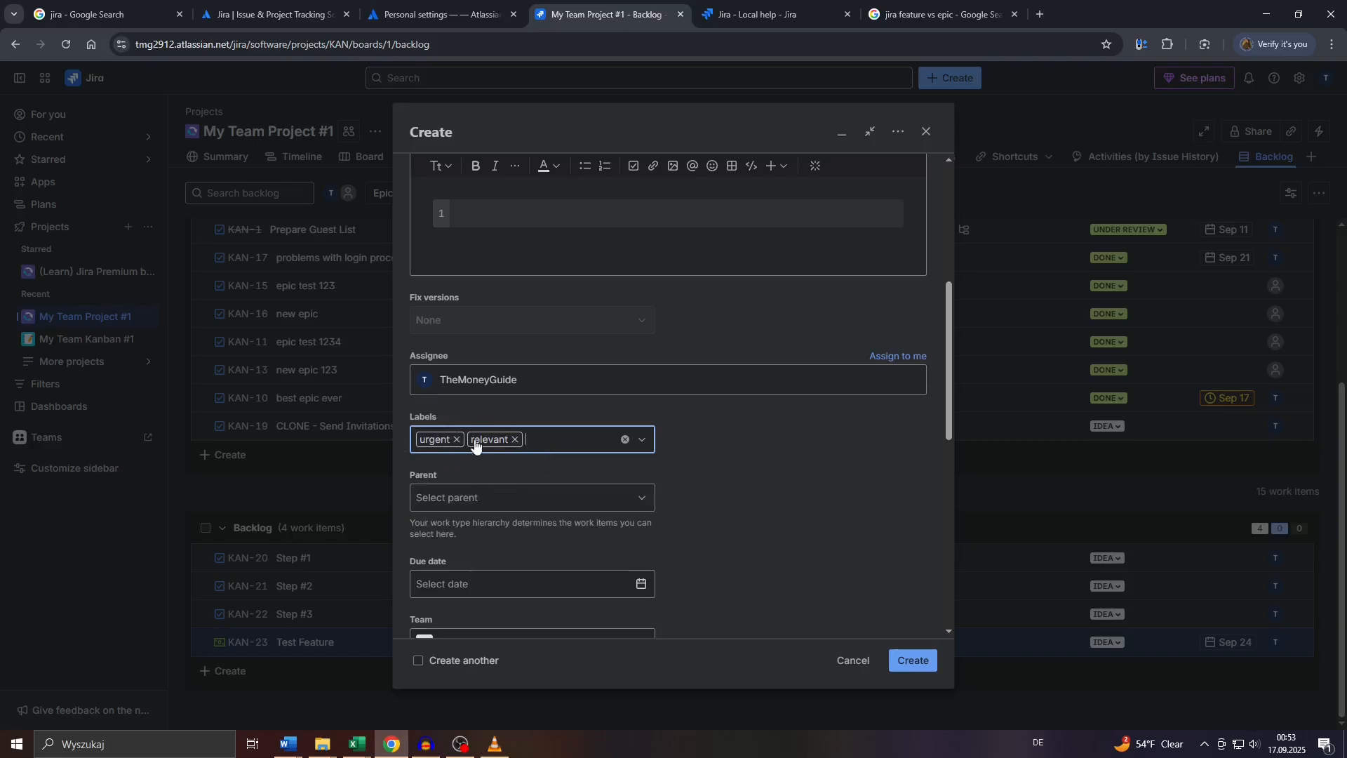
Review the form's upper fields and check the available parent choices without selecting one
scroll(491, 442, up, 5)
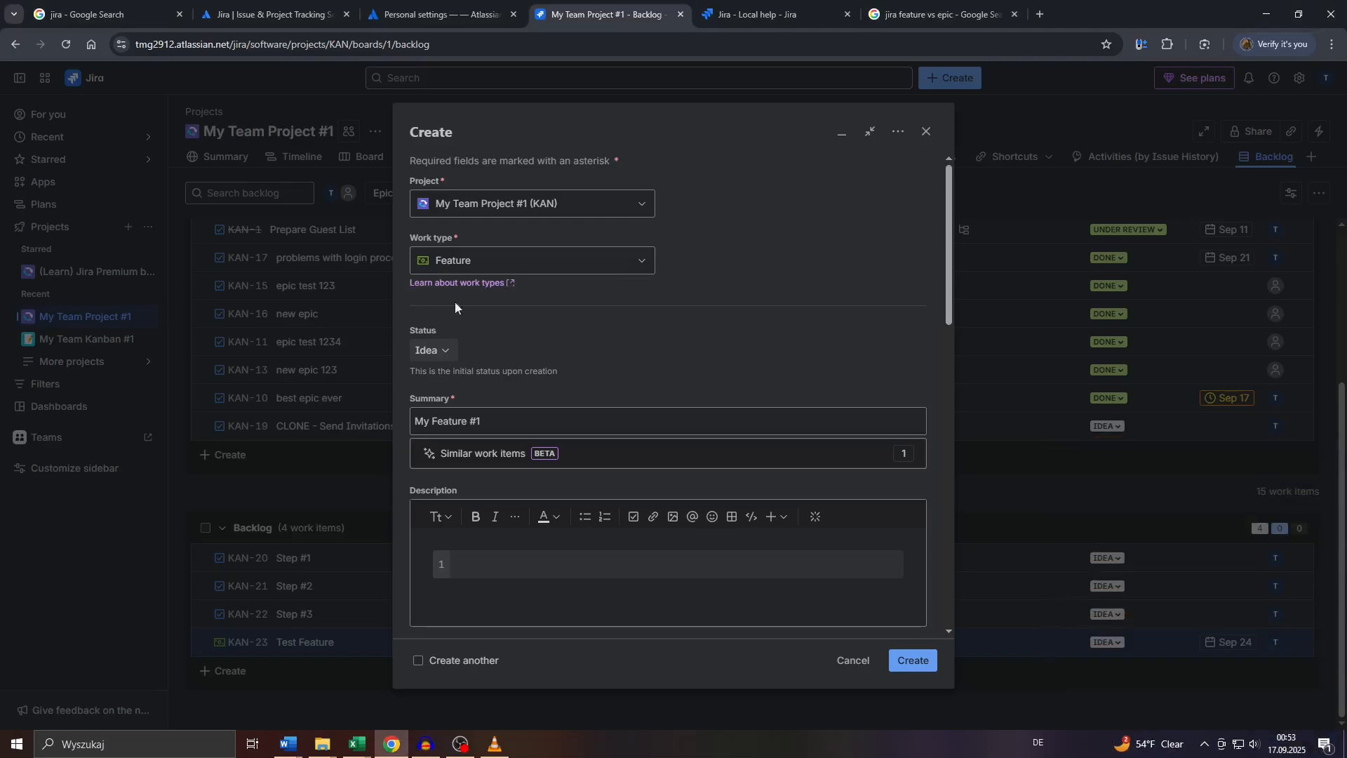
scroll(538, 340, down, 5)
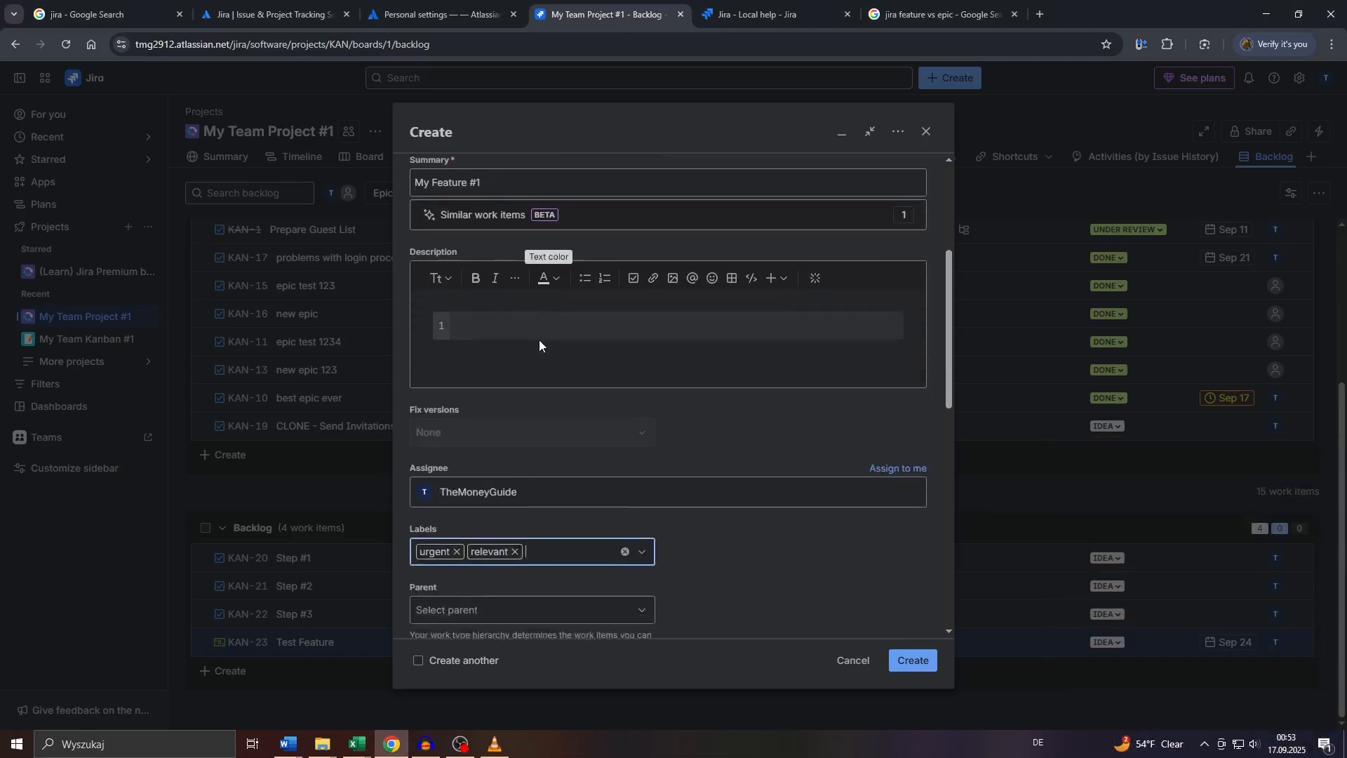
click(471, 359)
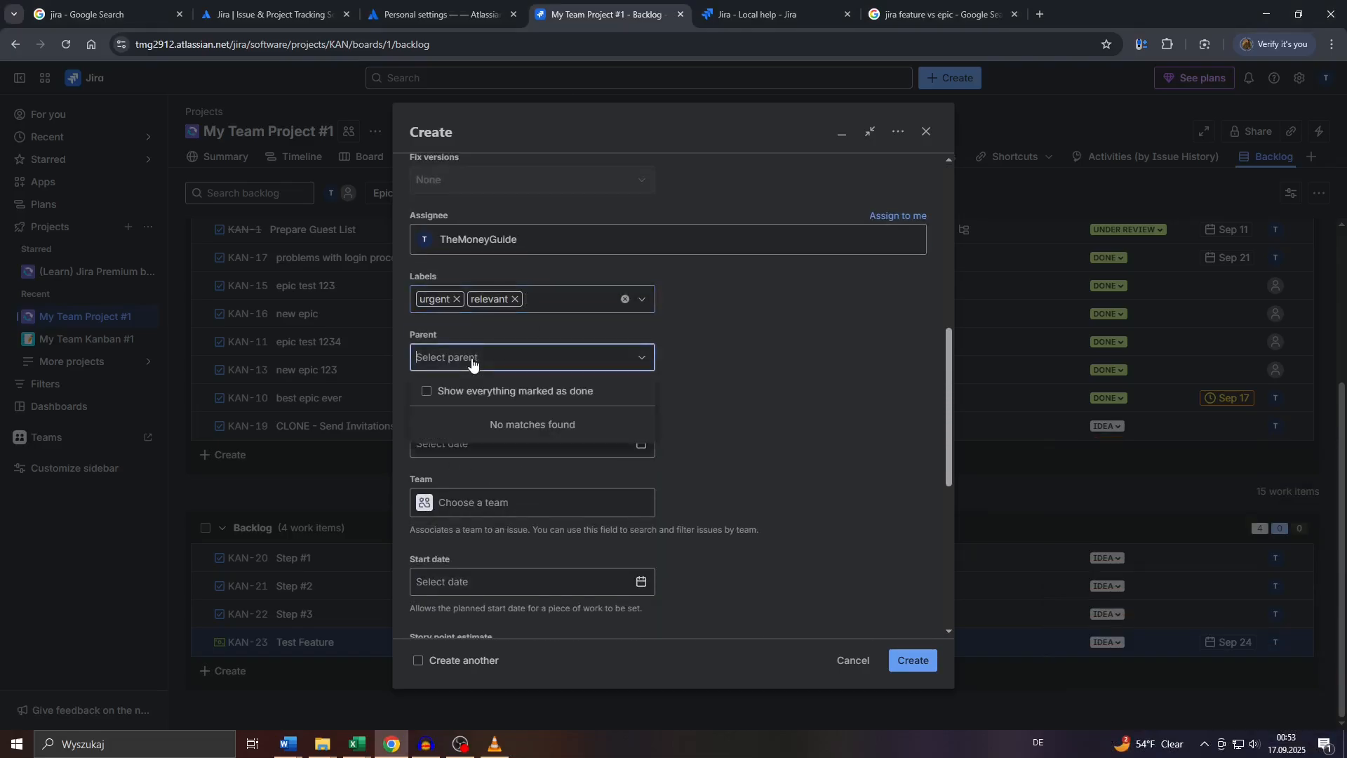
click(886, 474)
Set the feature's due date to 9/24/2025 and its start date to 9/17/2025
click(539, 442)
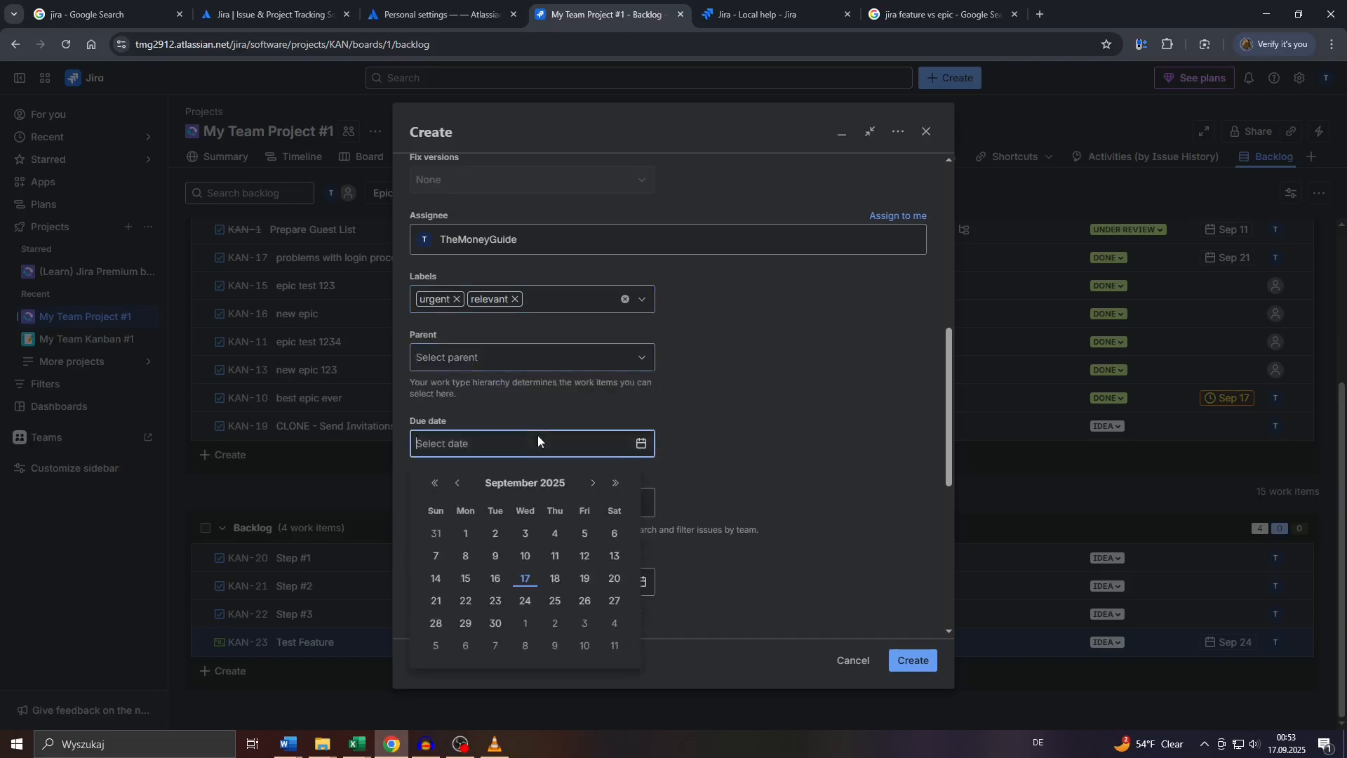
click(526, 602)
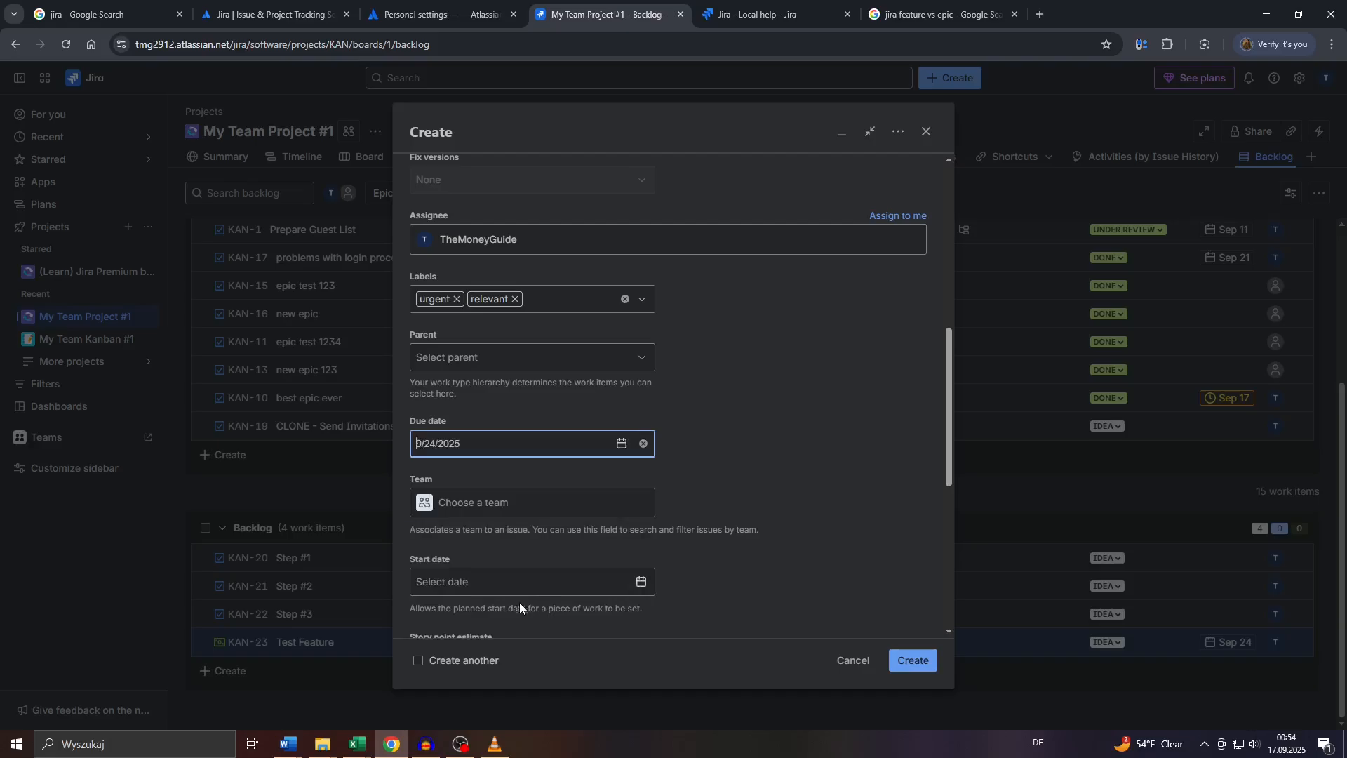
scroll(459, 465, down, 2)
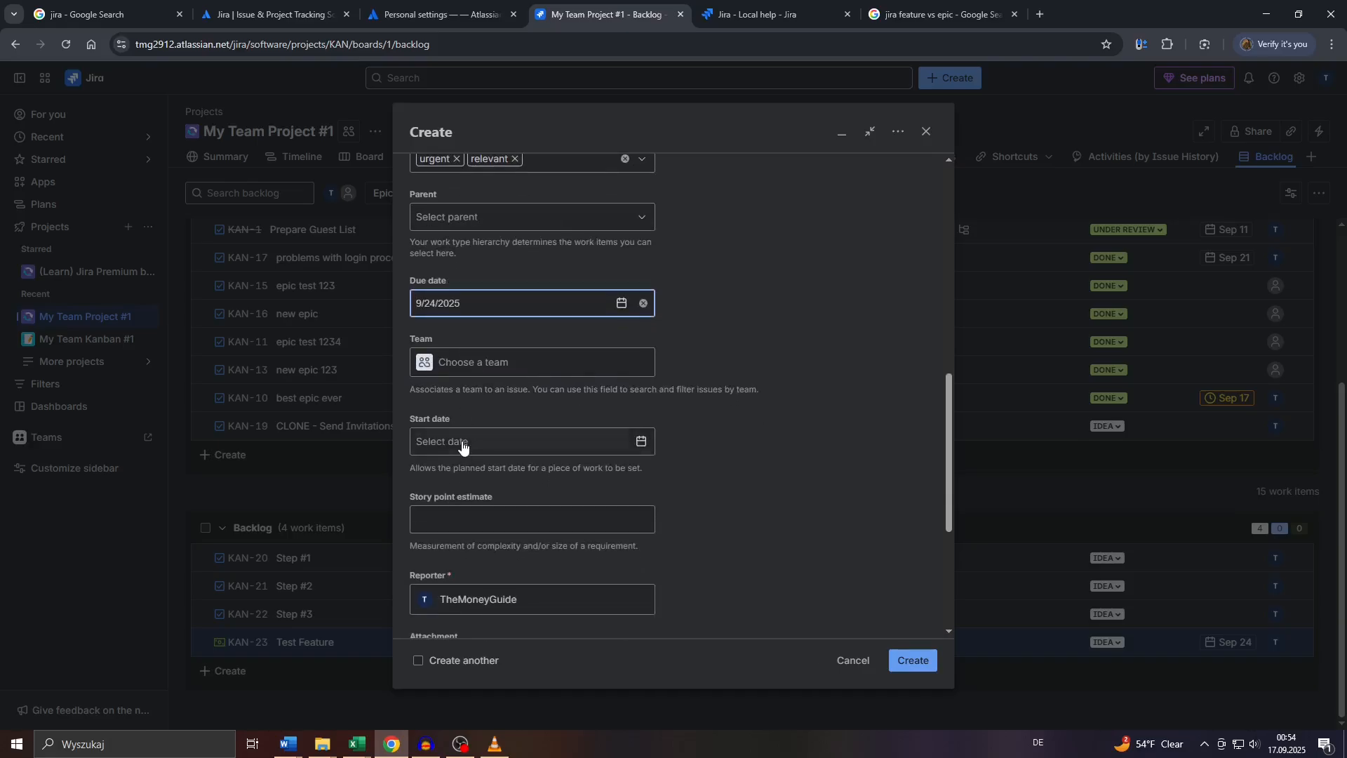
click(462, 444)
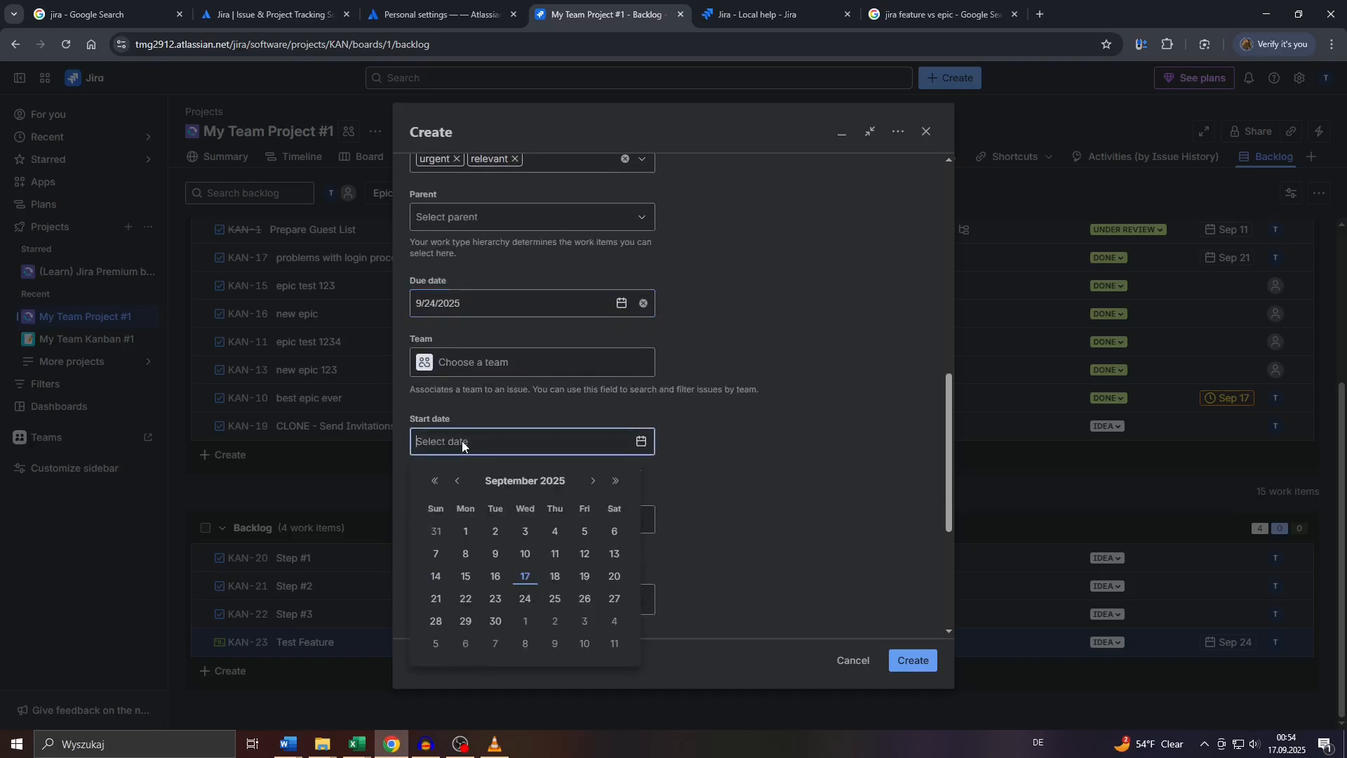
click(524, 577)
Set the feature's story point estimate to 31
scroll(465, 558, down, 2)
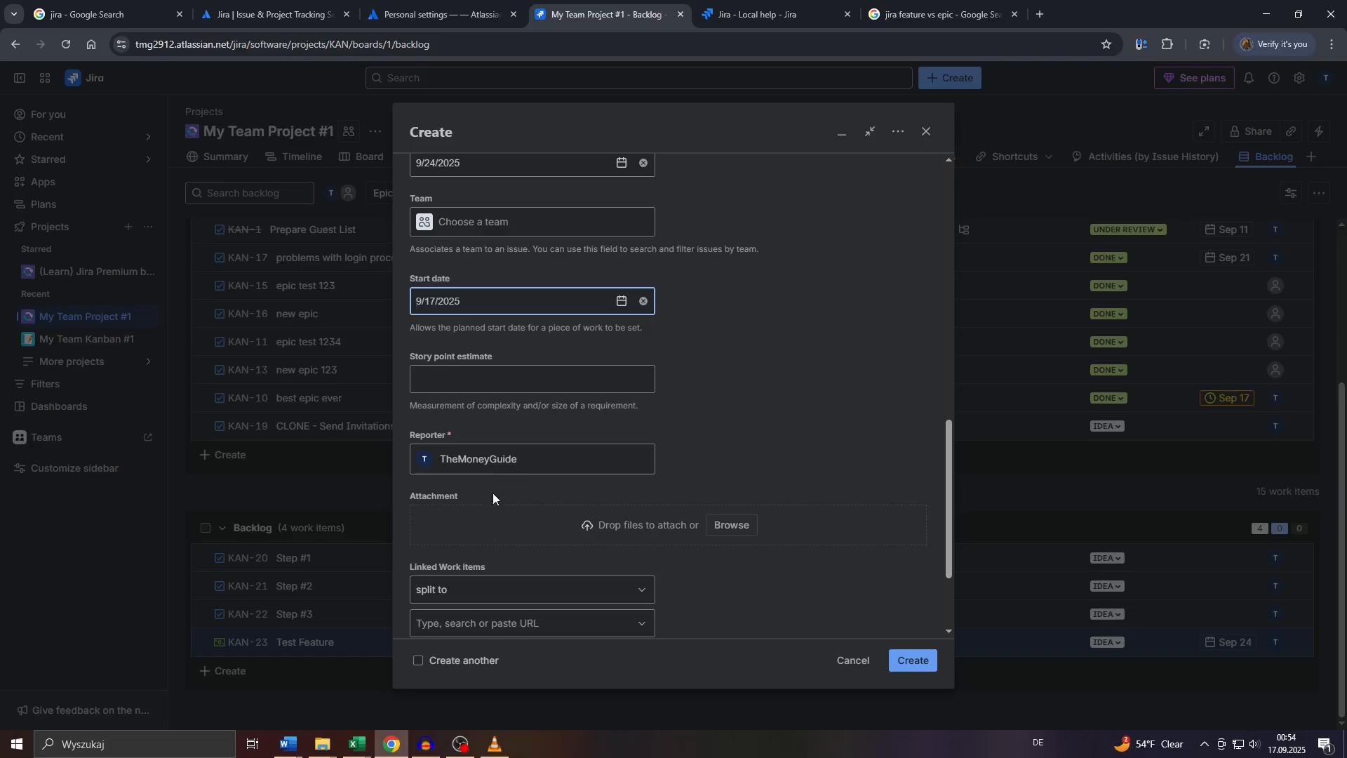
click(498, 385)
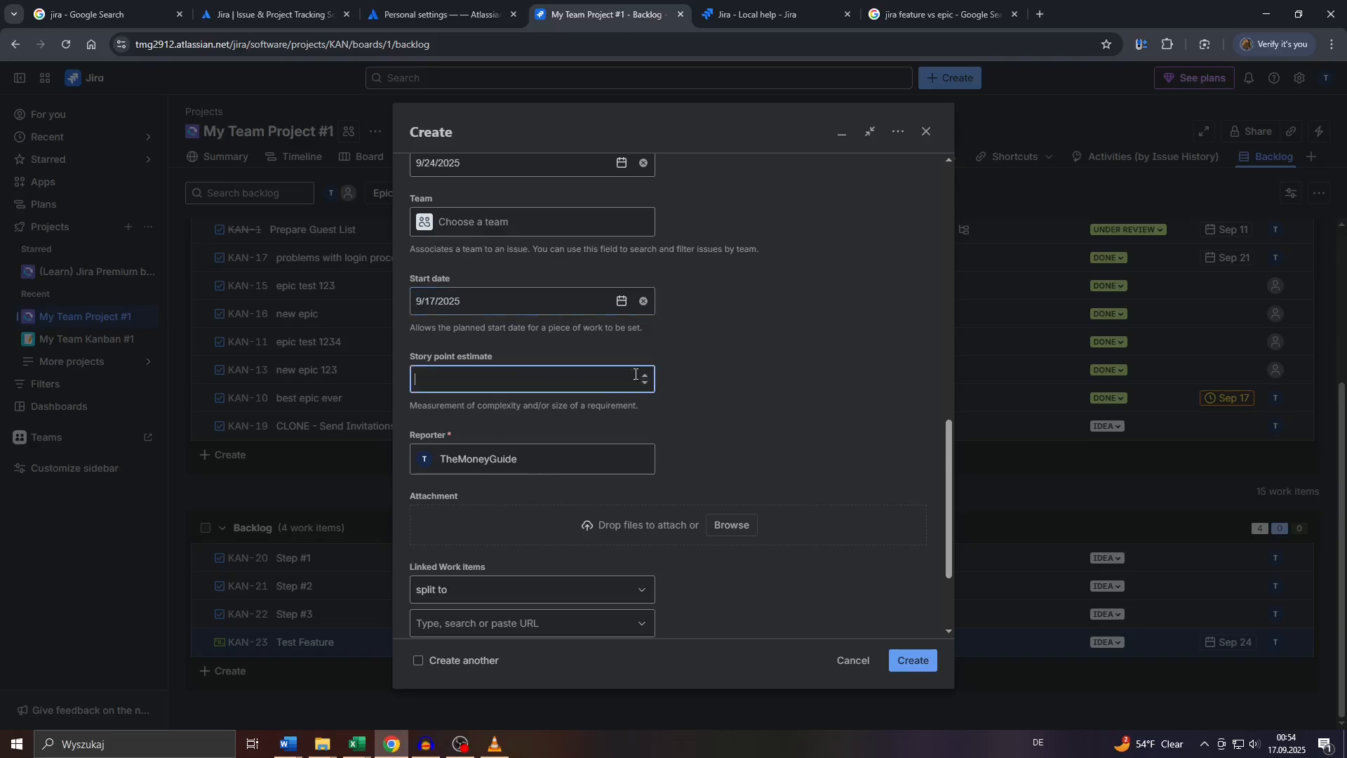
drag(498, 356, 401, 359)
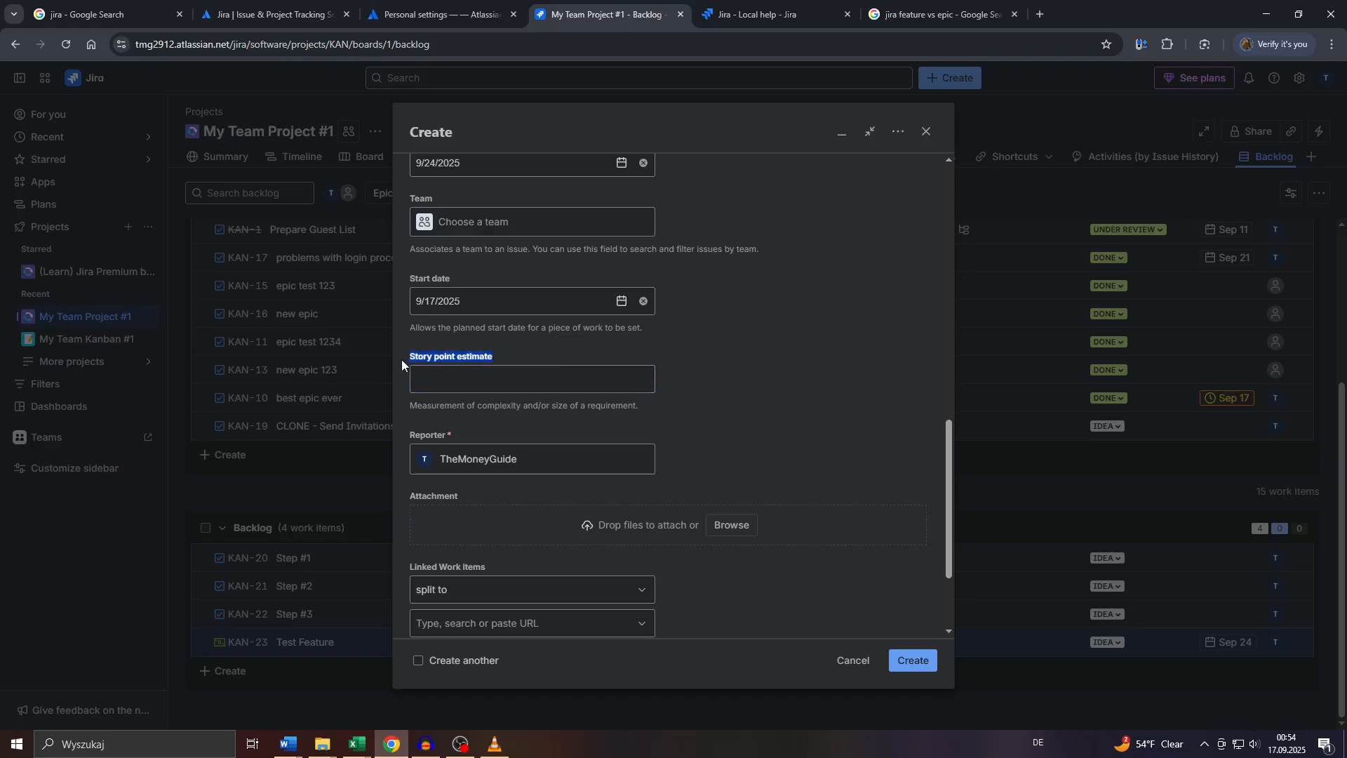
click(649, 378)
click(649, 377)
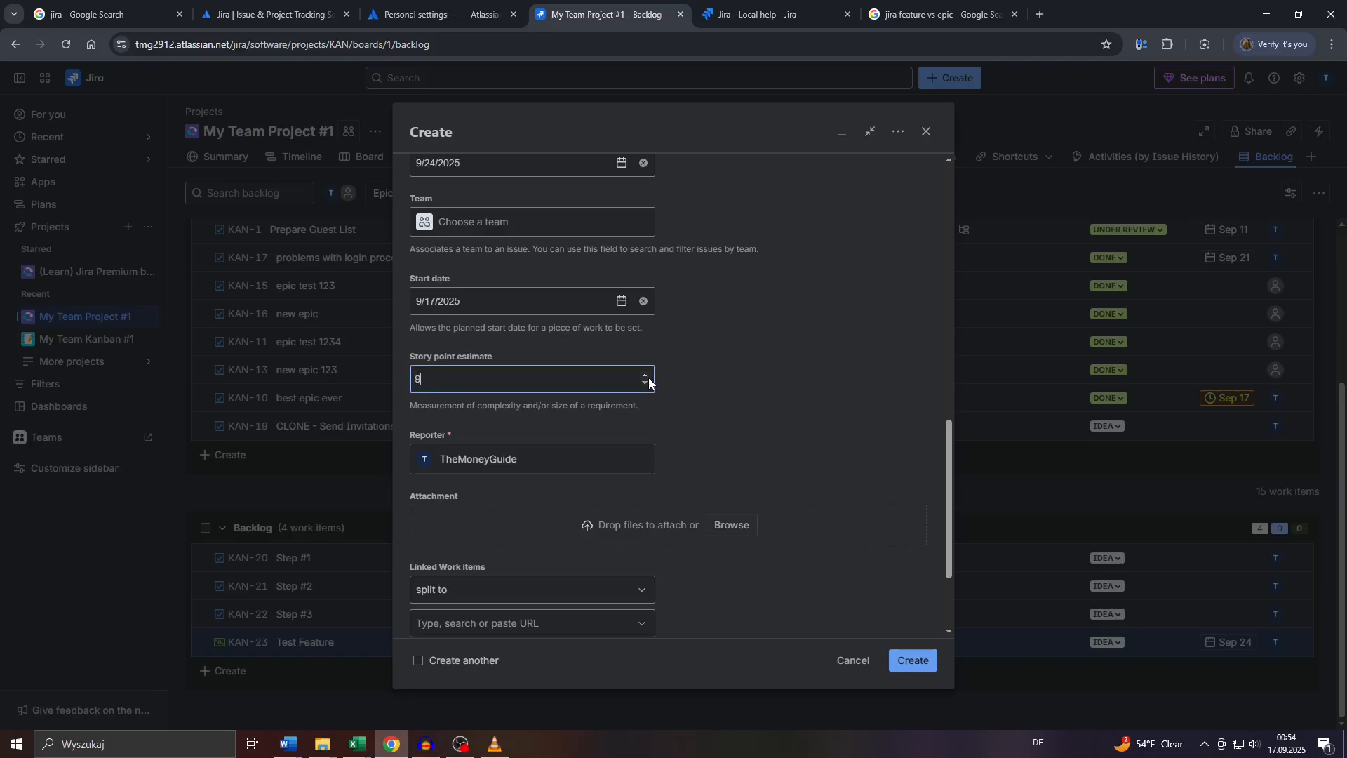
click(648, 377)
click(648, 377)
click(648, 377)
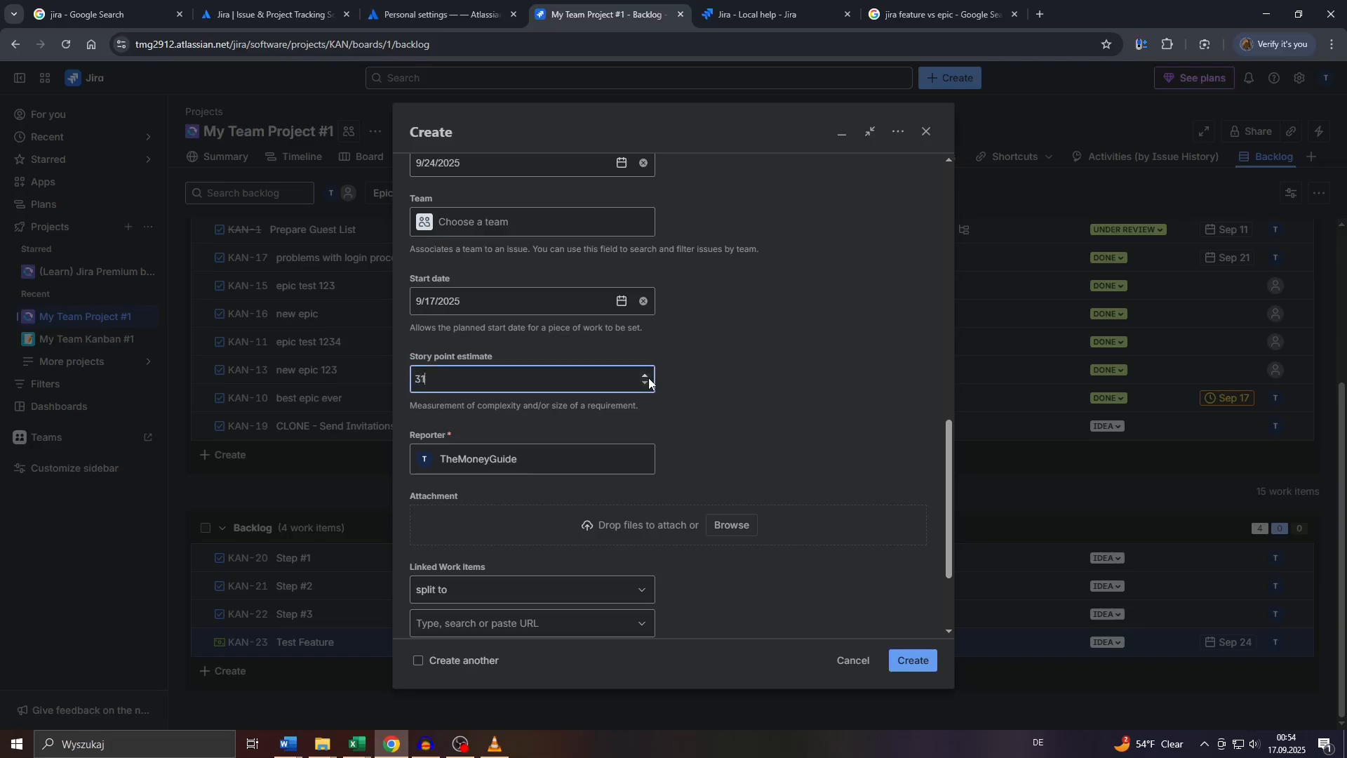
Look at the reporter choice and the attachment area without changing either field
click(539, 460)
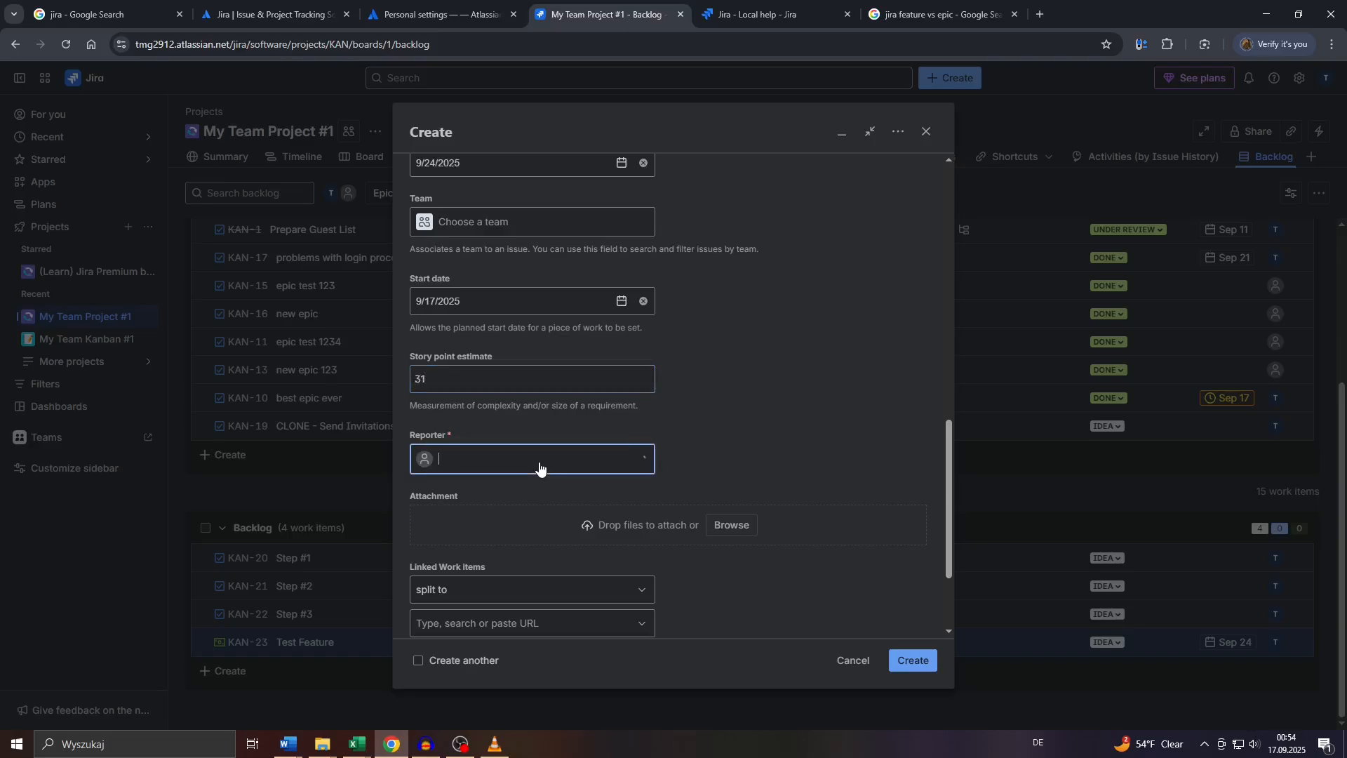
click(705, 443)
scroll(652, 448, down, 2)
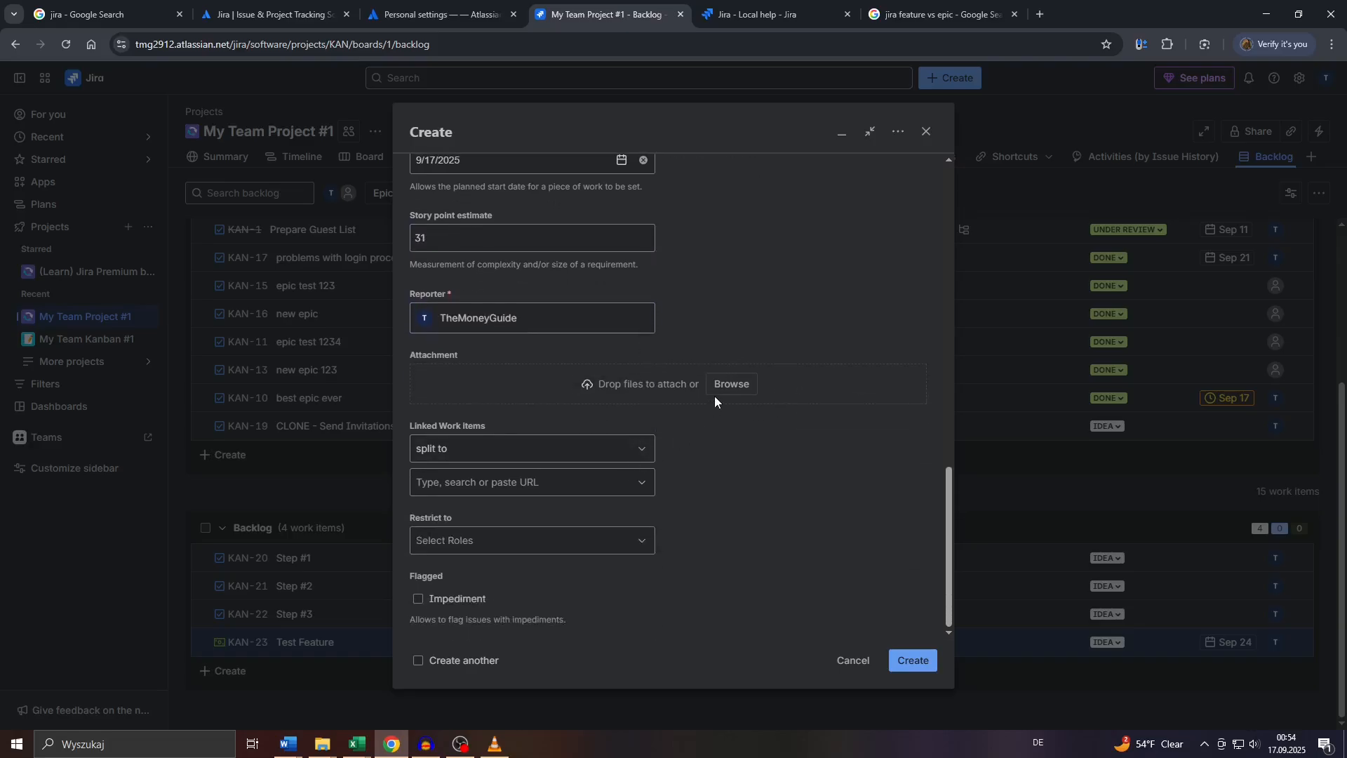
drag(585, 387, 690, 389)
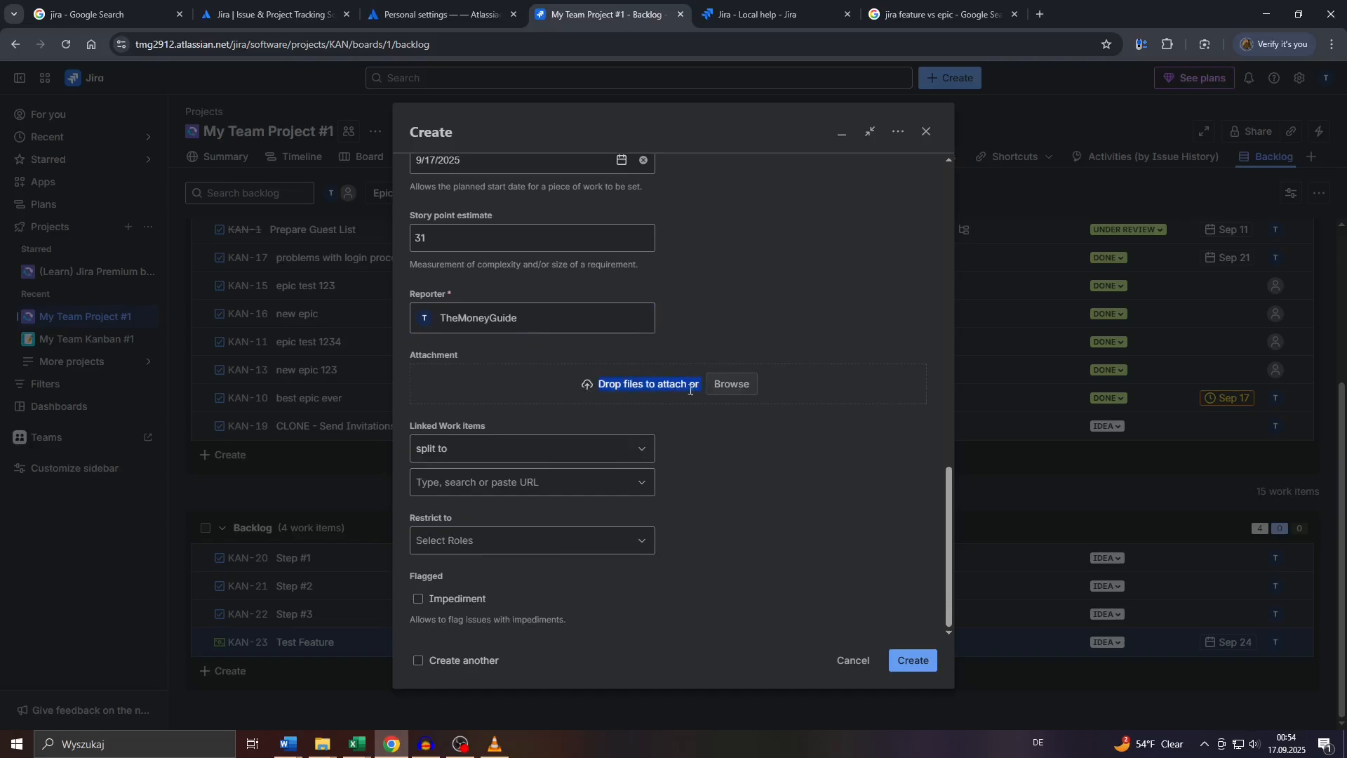
click(683, 421)
Set the relationship type for the feature's linked work items to "relates to"
drag(494, 421, 414, 427)
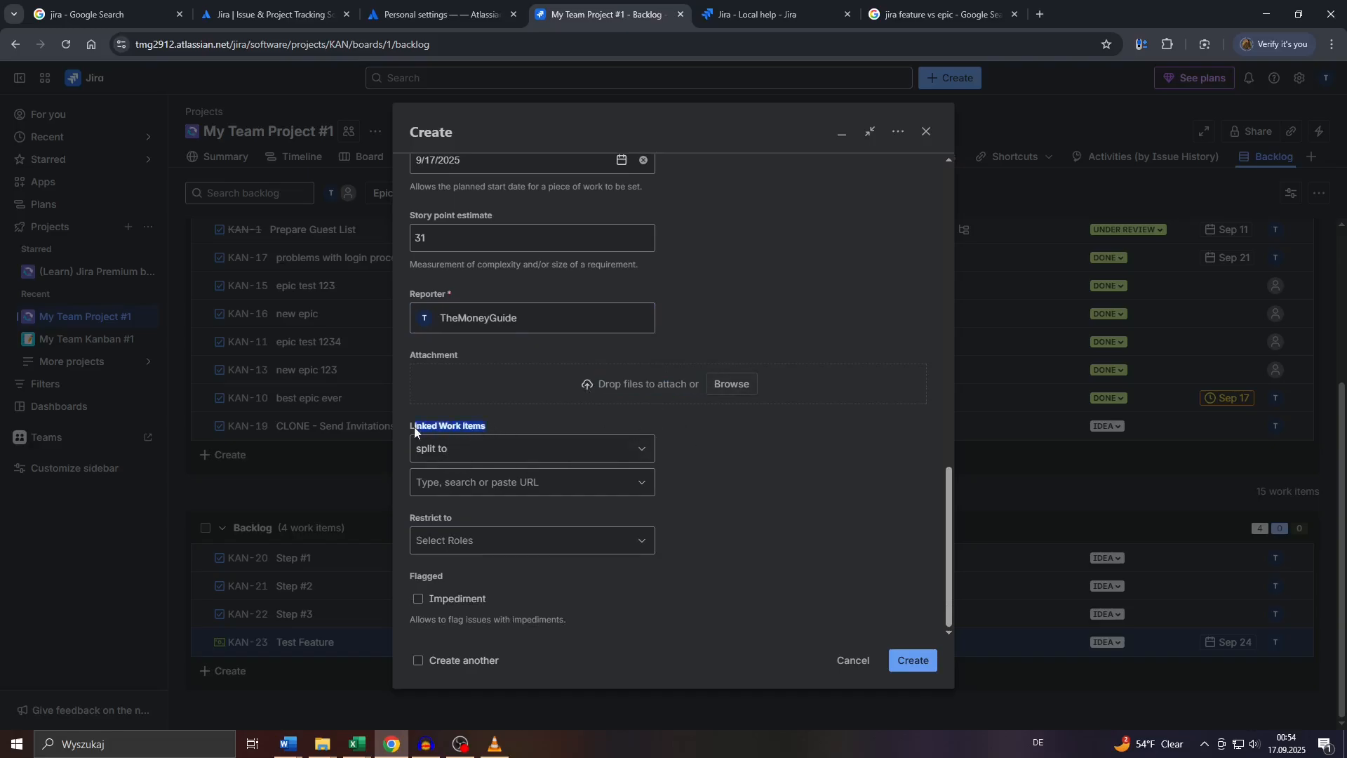
click(496, 423)
drag(414, 428, 502, 436)
click(449, 456)
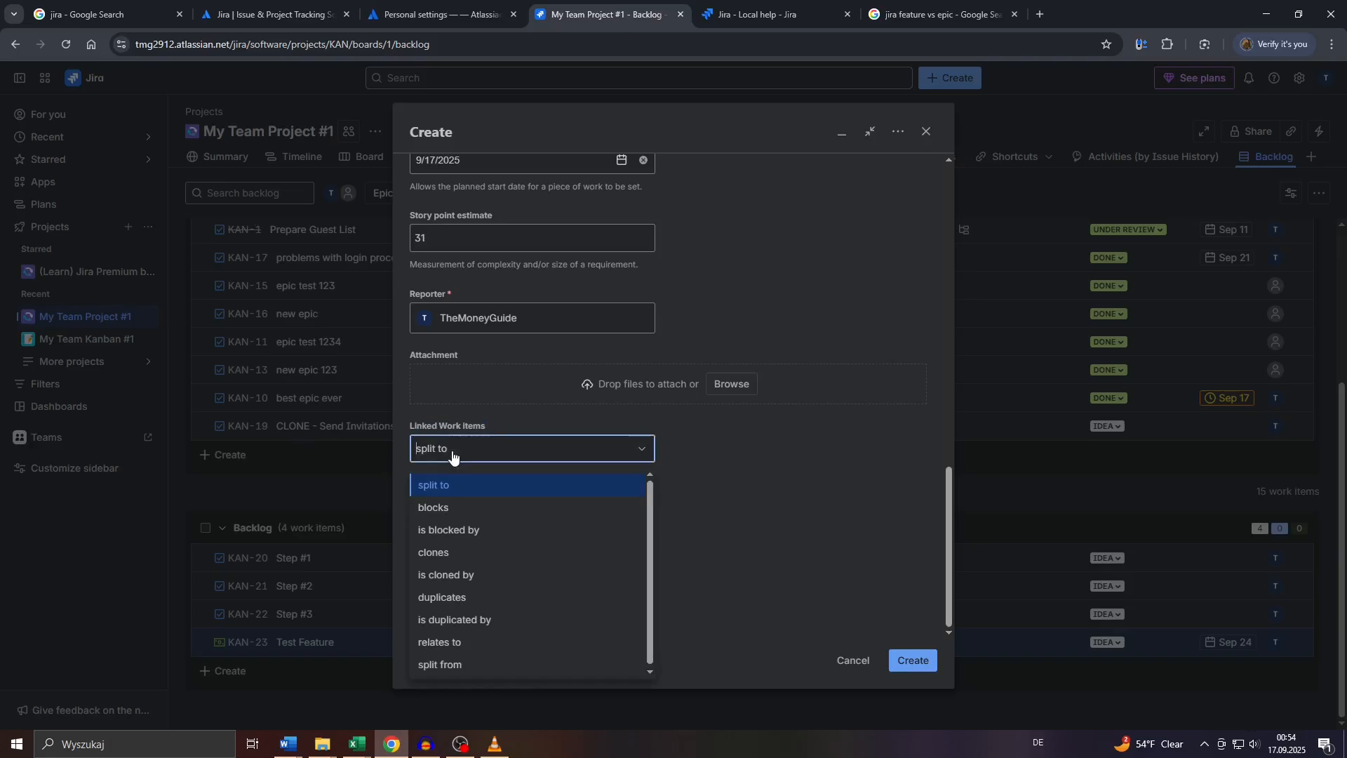
click(445, 641)
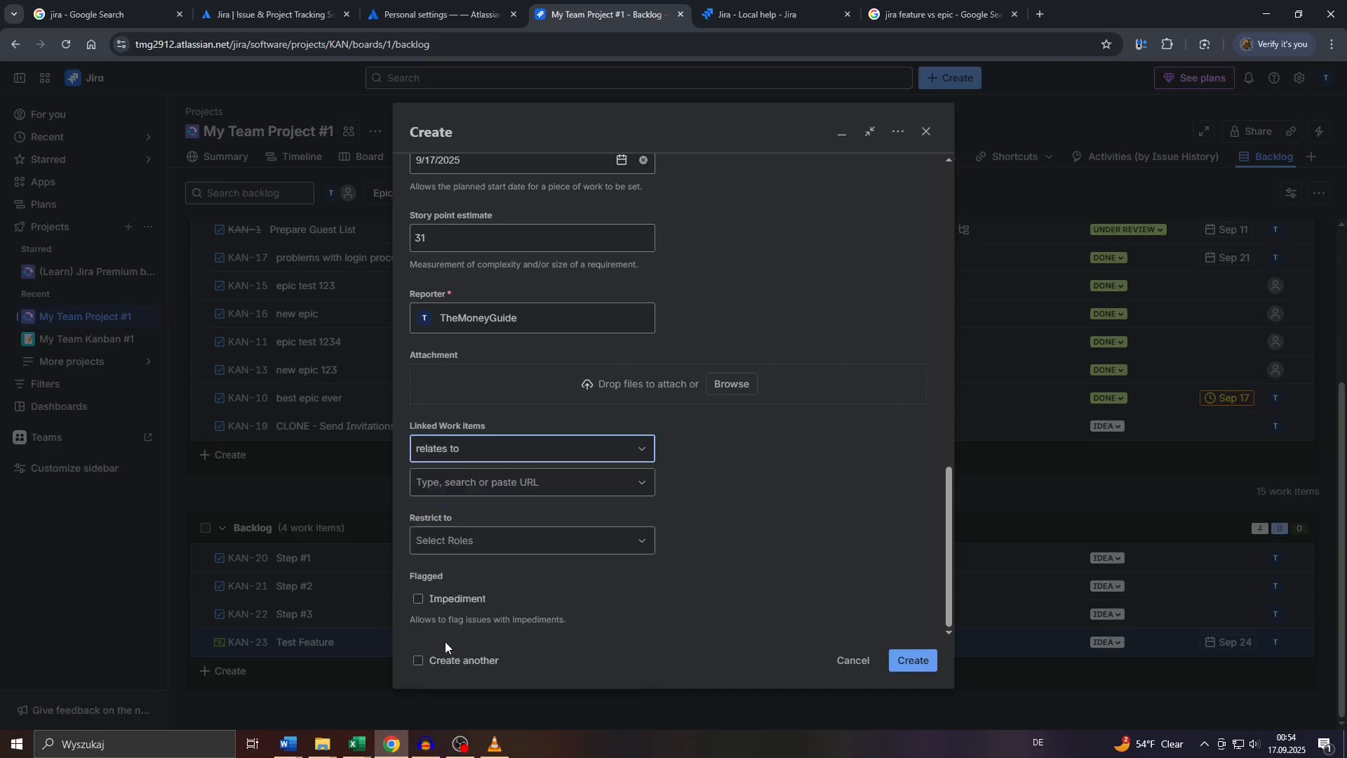
Link the work items KAN-23, KAN-4 and KAN-10 to the new feature
click(479, 486)
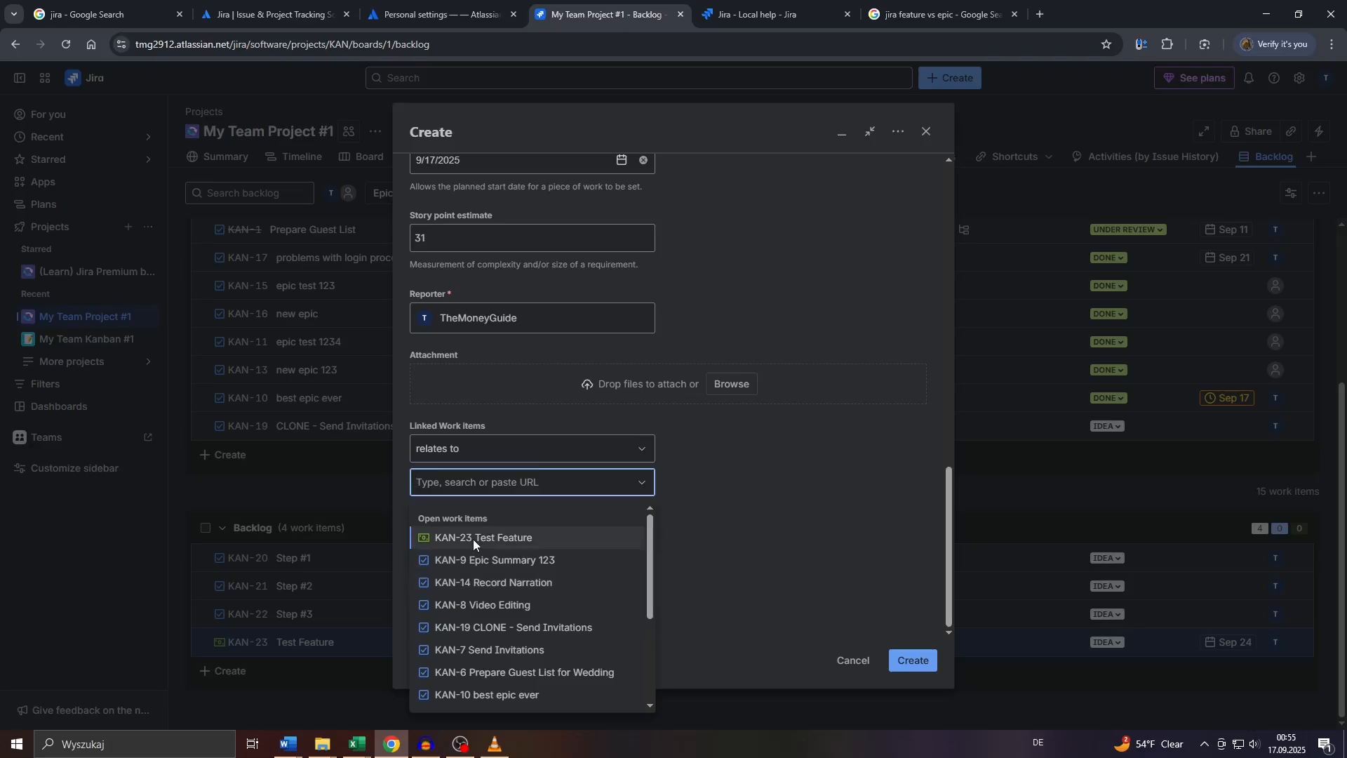
scroll(465, 645, down, 2)
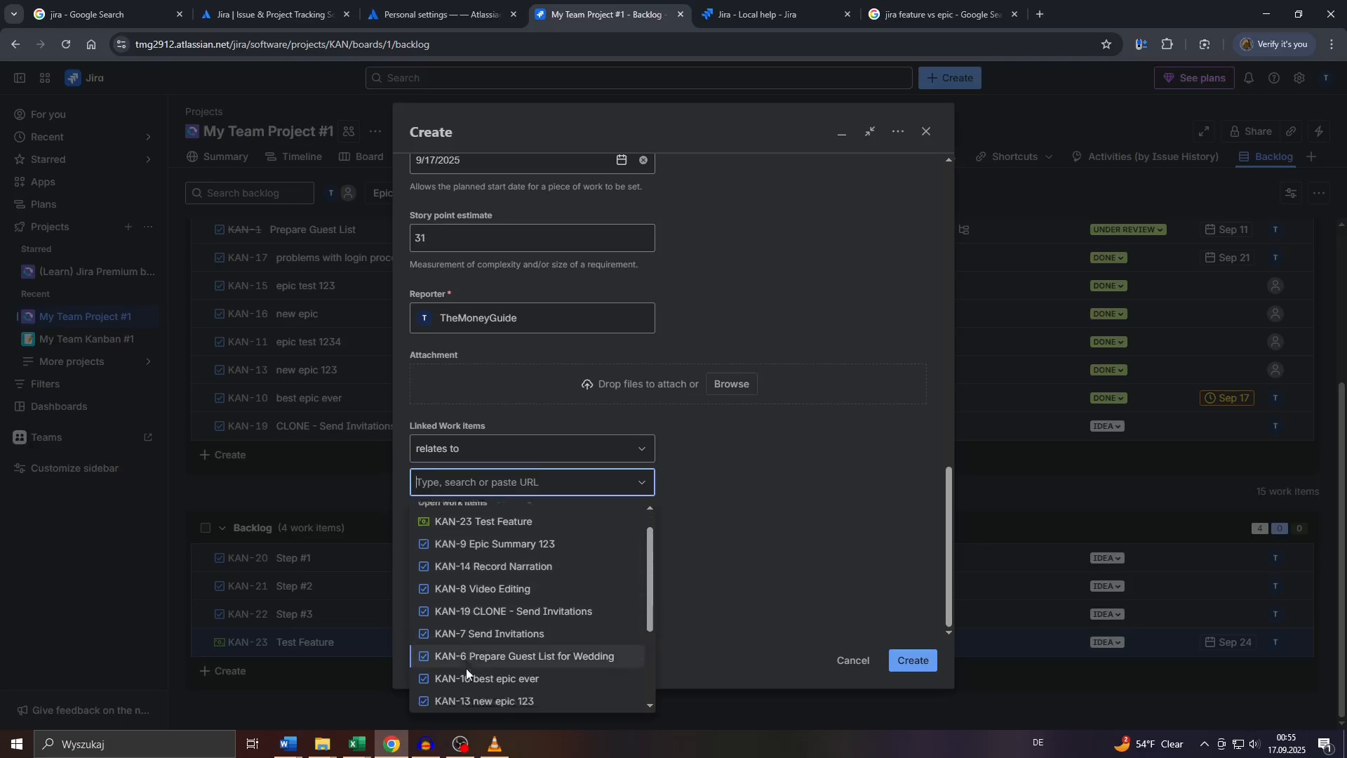
scroll(475, 576, up, 3)
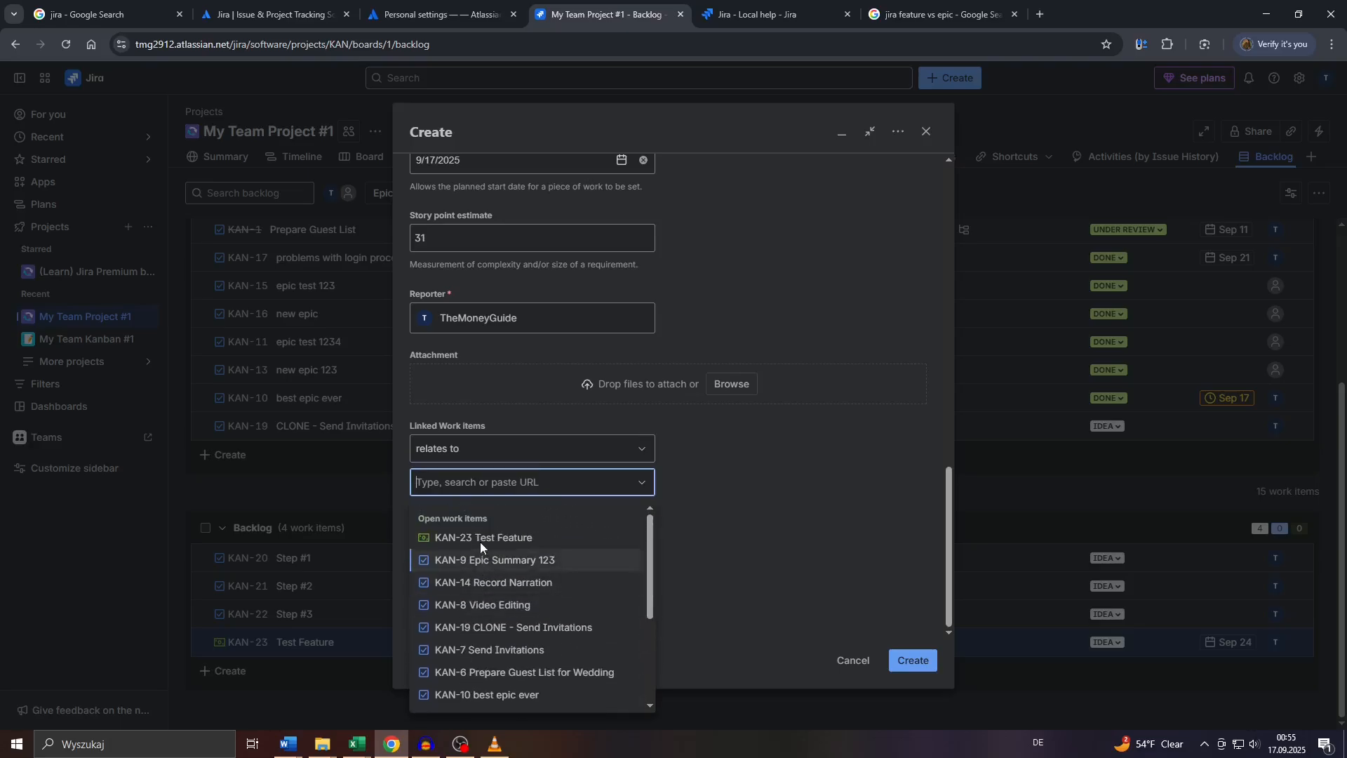
click(480, 537)
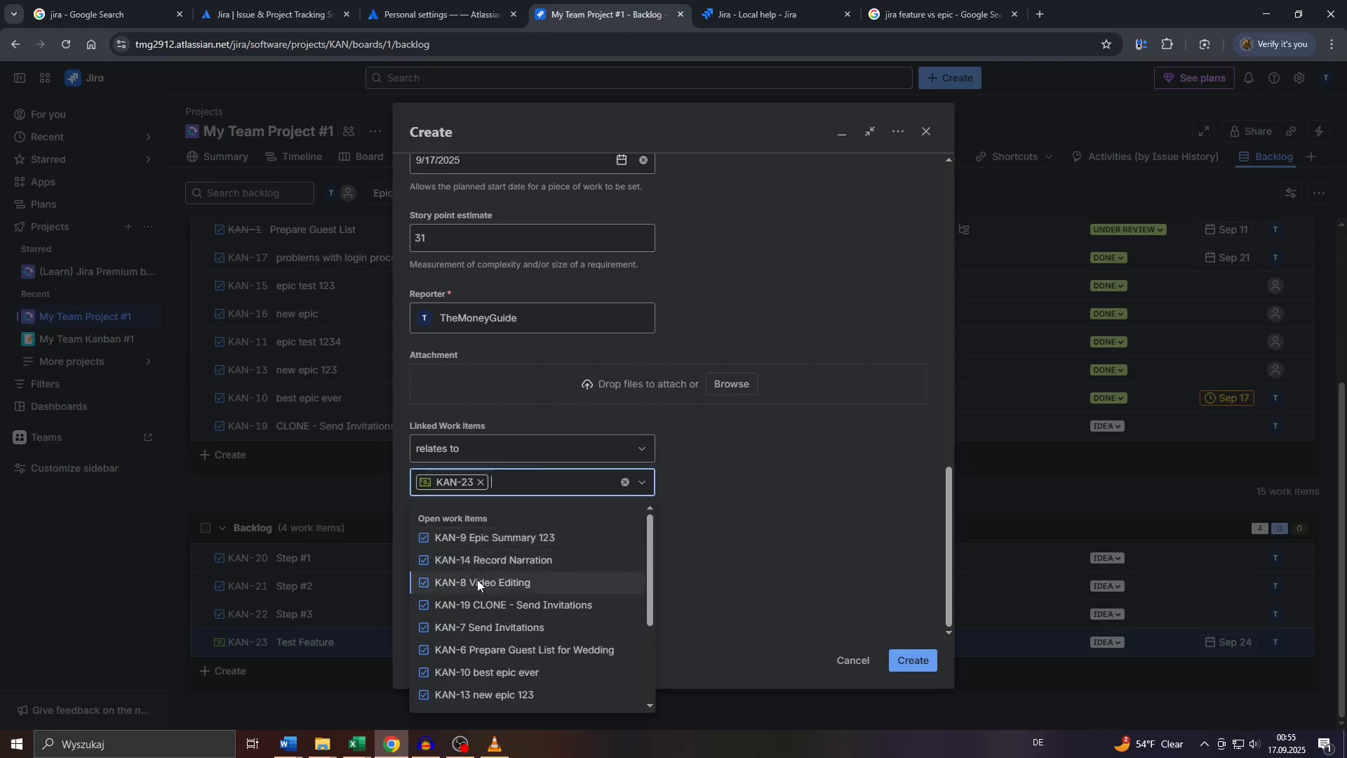
scroll(477, 579, down, 2)
click(484, 622)
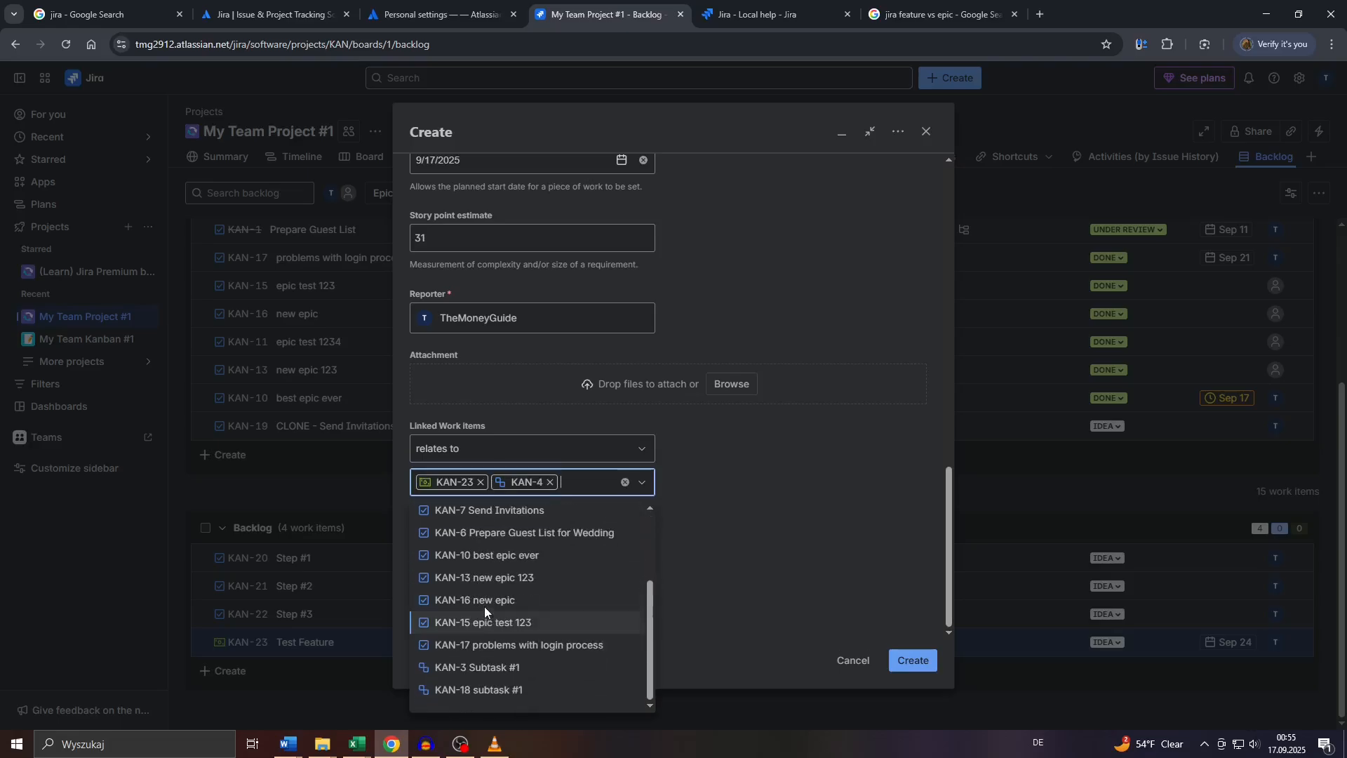
click(495, 559)
click(774, 515)
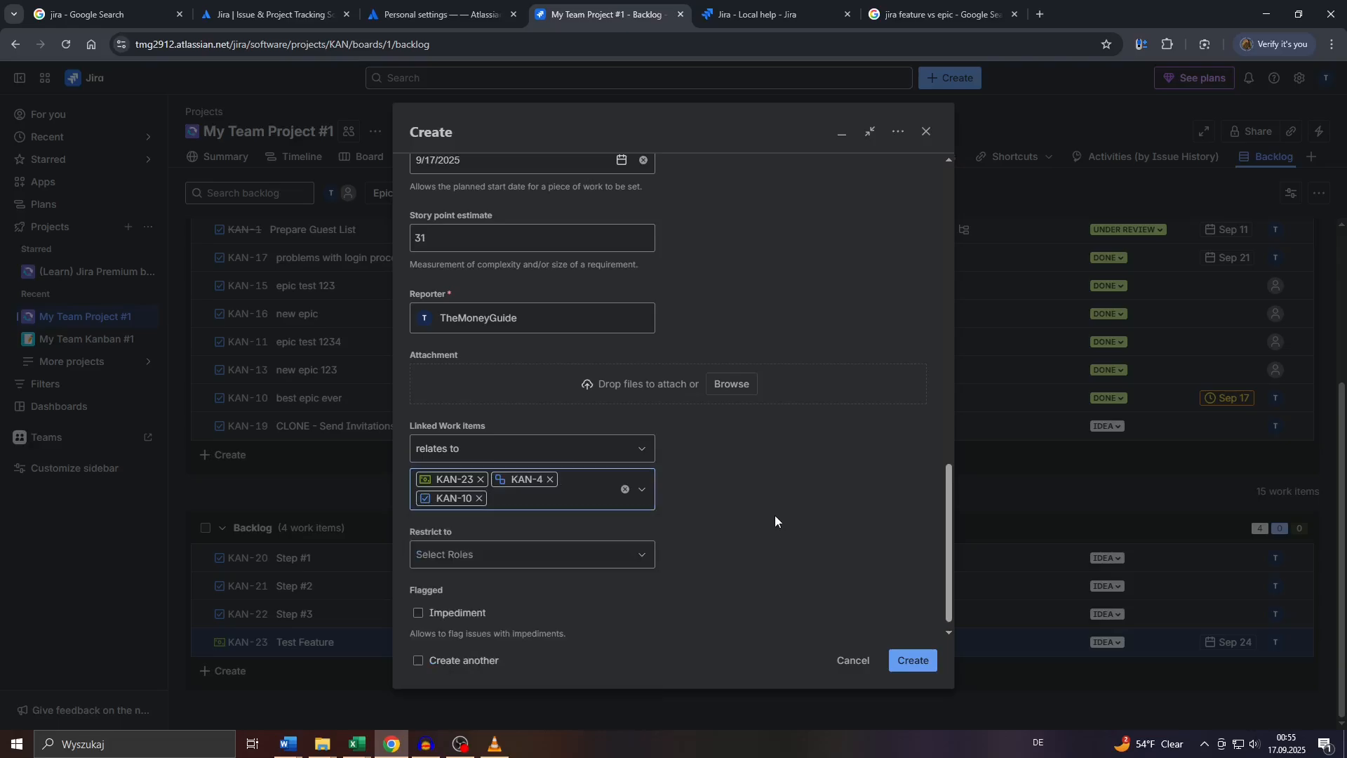
Try restricting the feature to the Administrator role and clear that restriction
click(536, 557)
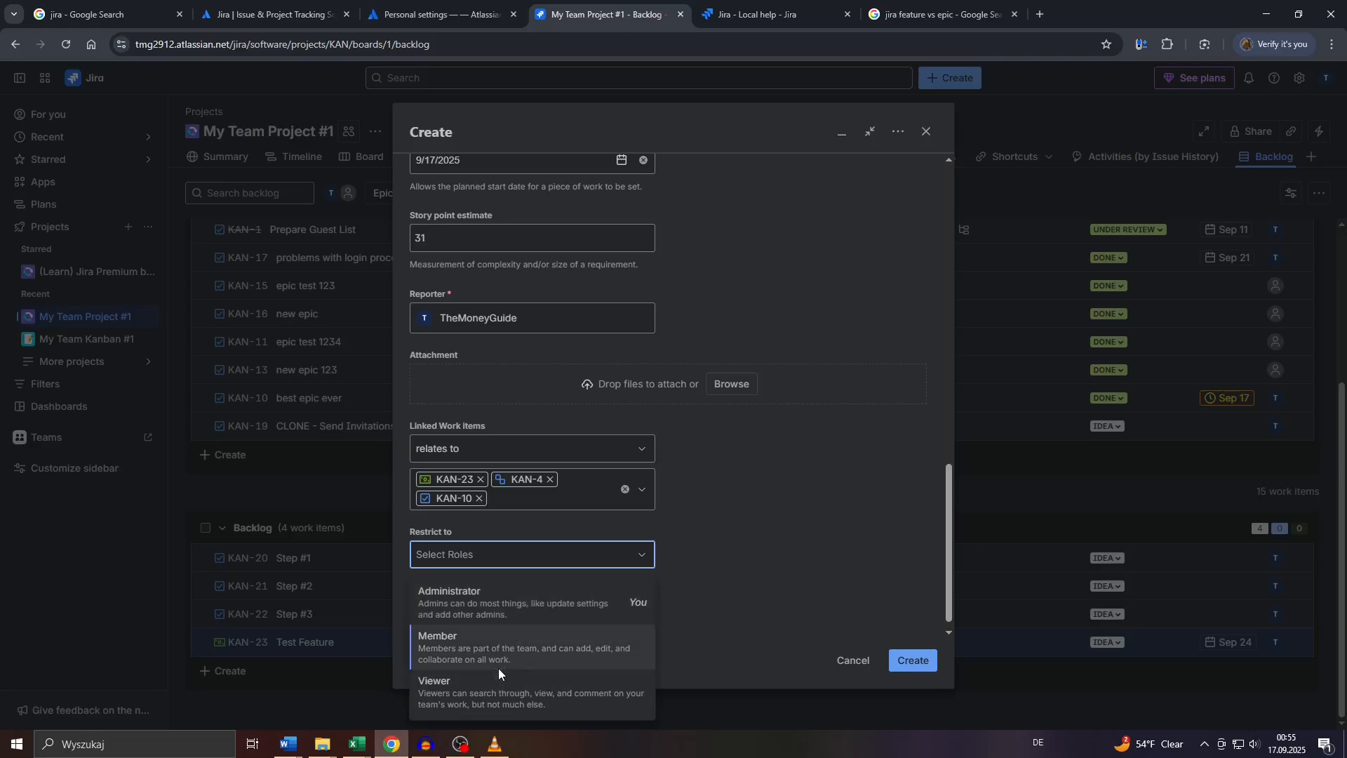
click(516, 608)
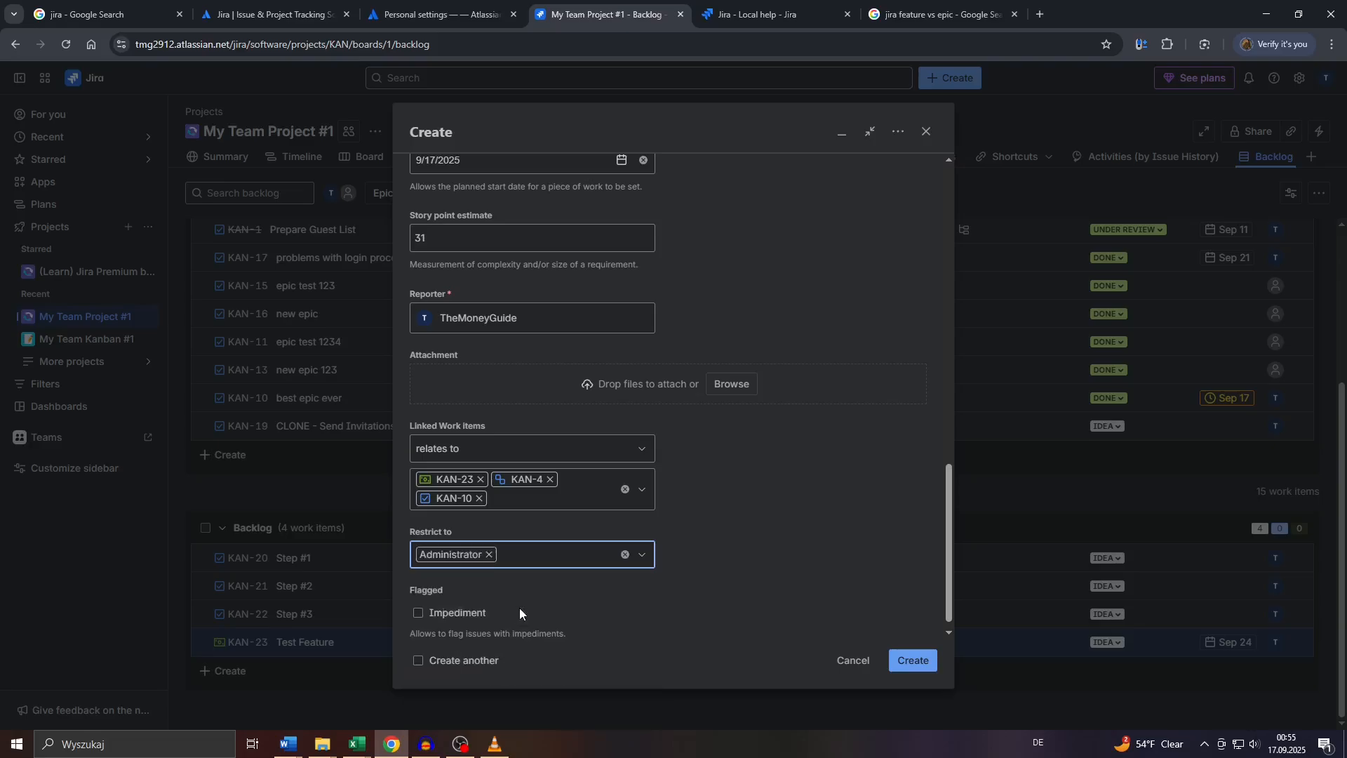
click(490, 555)
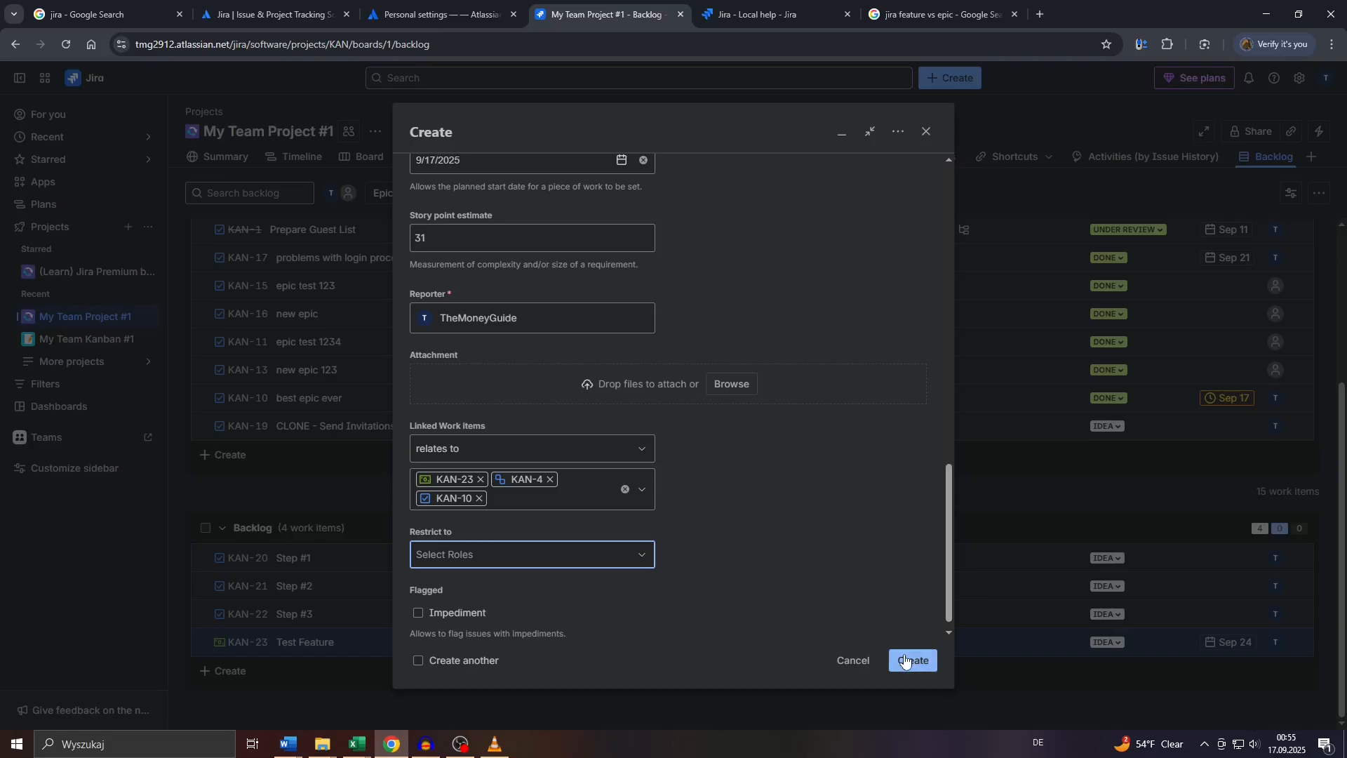
Submit the completed form to create the feature
click(416, 659)
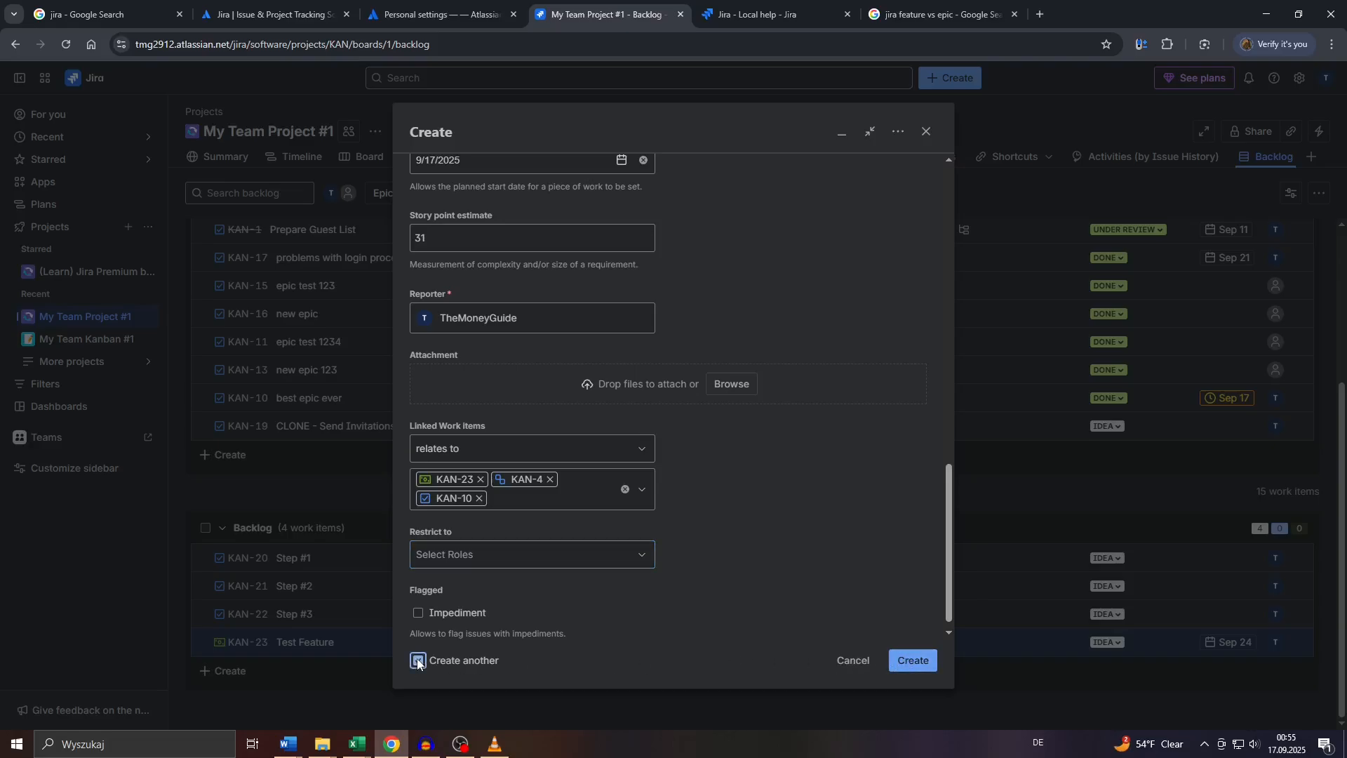
click(912, 658)
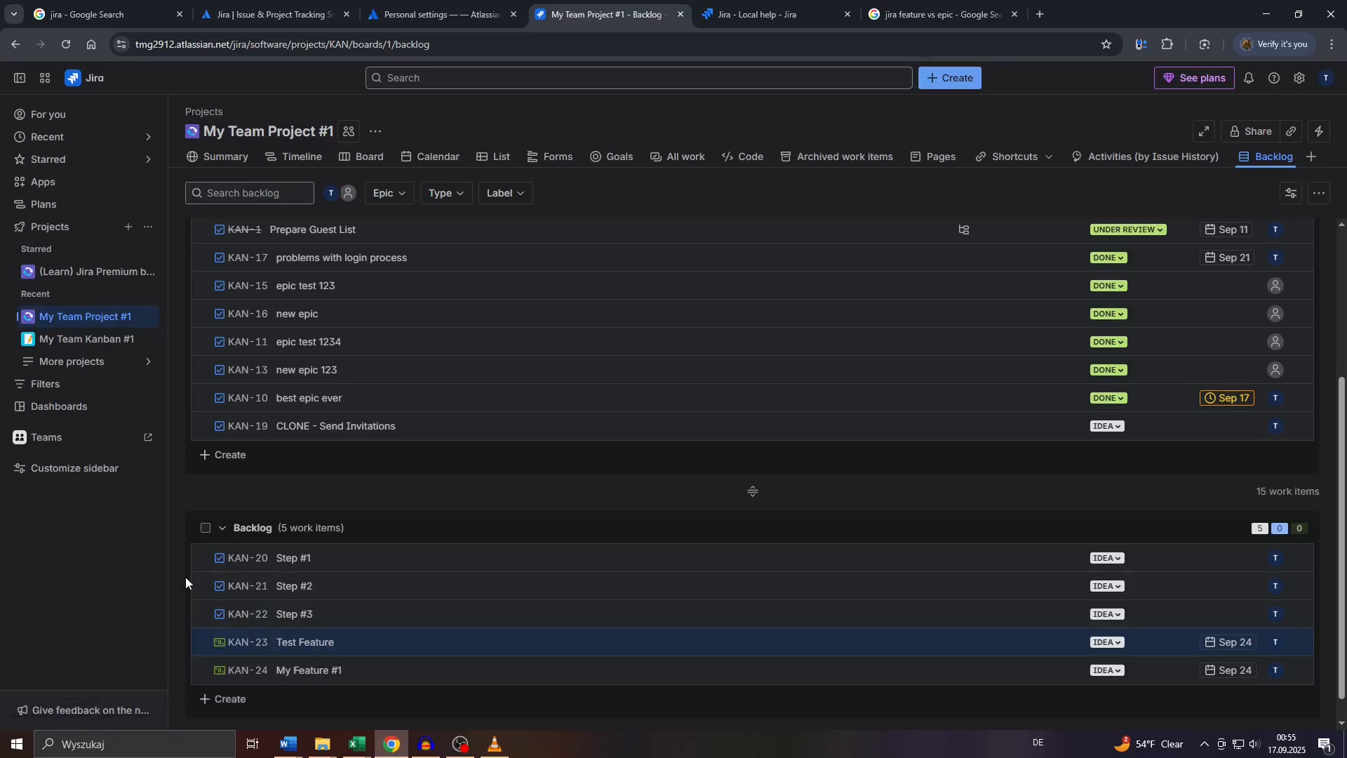
click(205, 528)
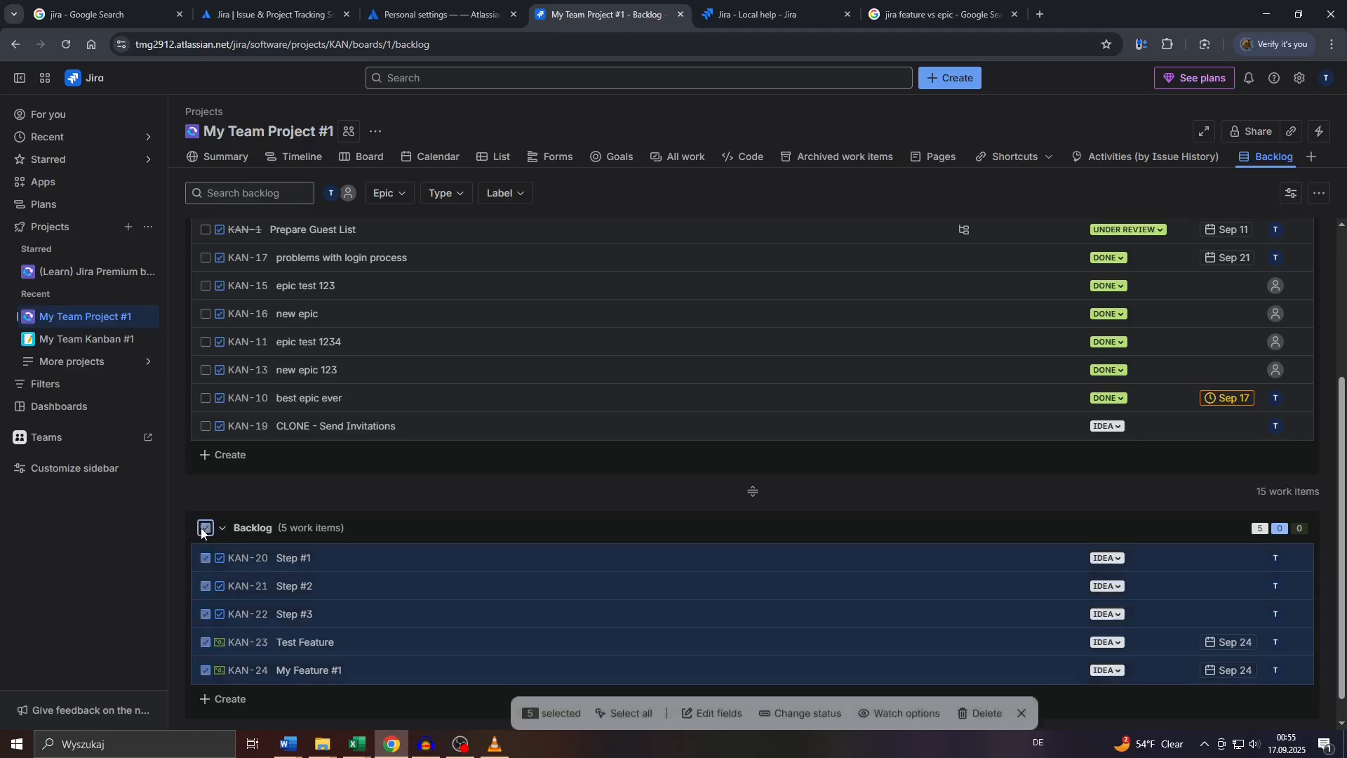
click(204, 528)
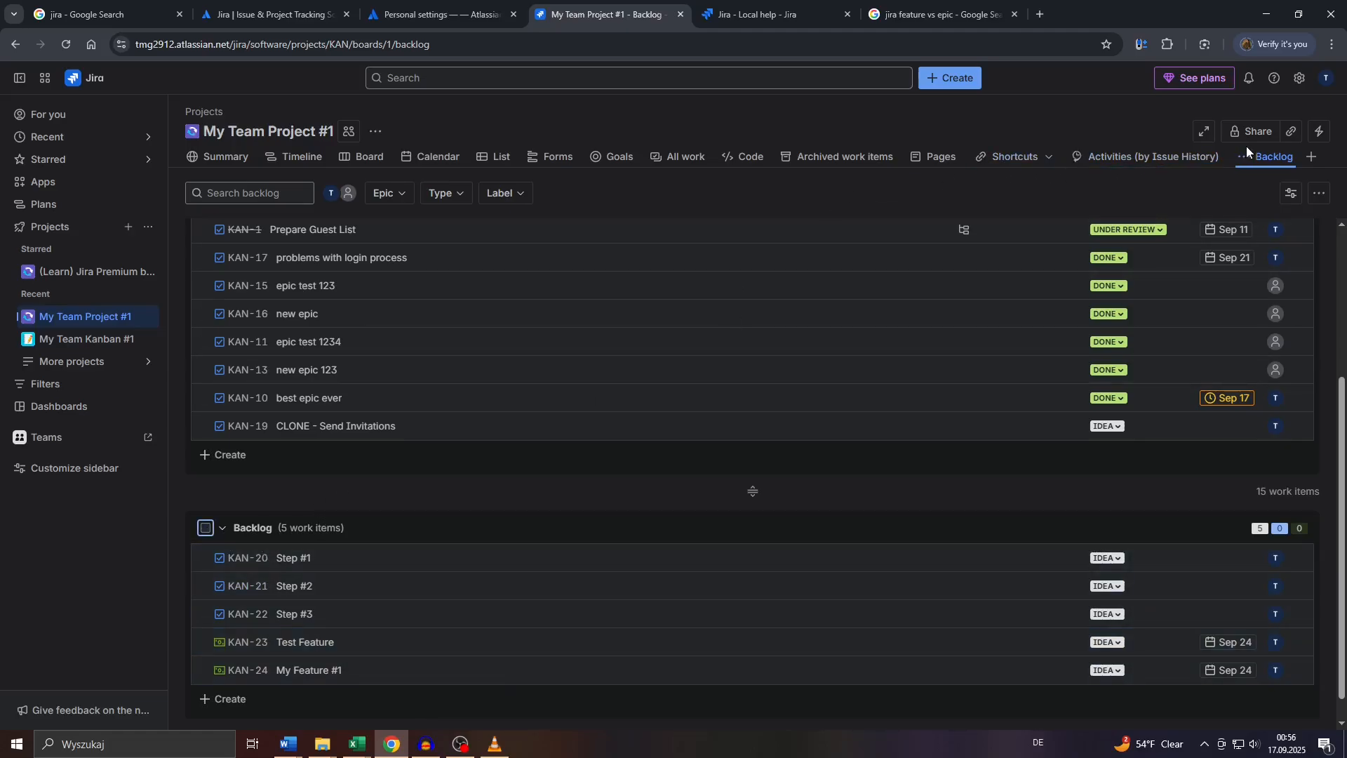
scroll(351, 604, down, 1)
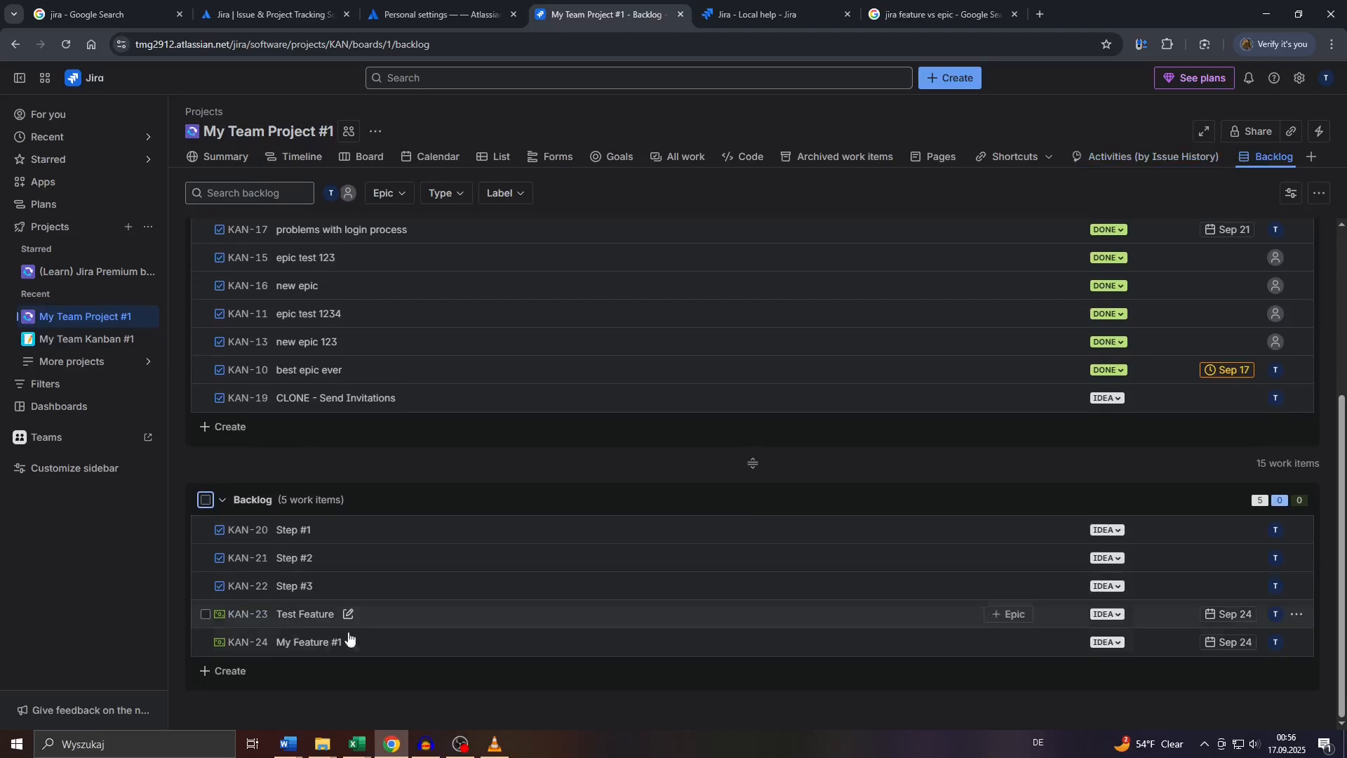
scroll(291, 639, up, 5)
scroll(292, 456, down, 5)
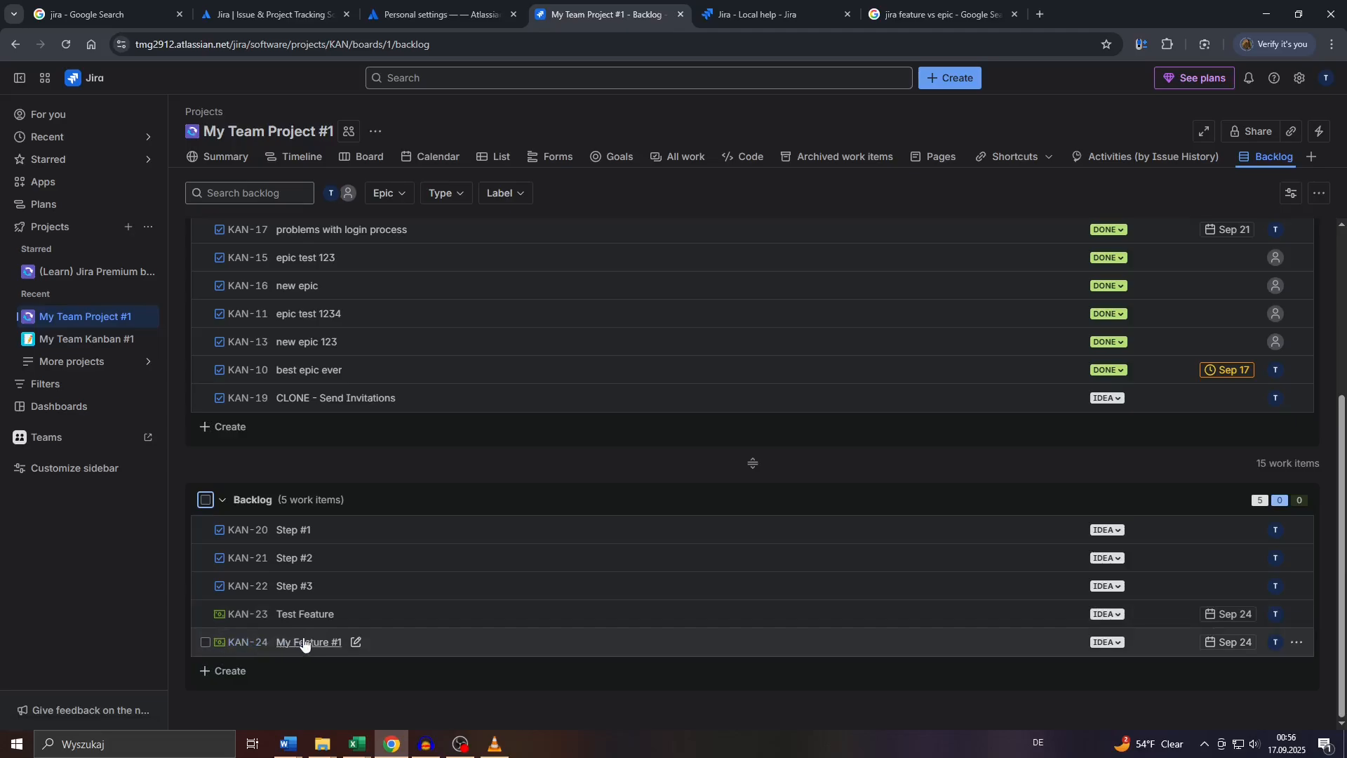
Set the status of My Feature #1 to In Progress and open its details
click(1108, 642)
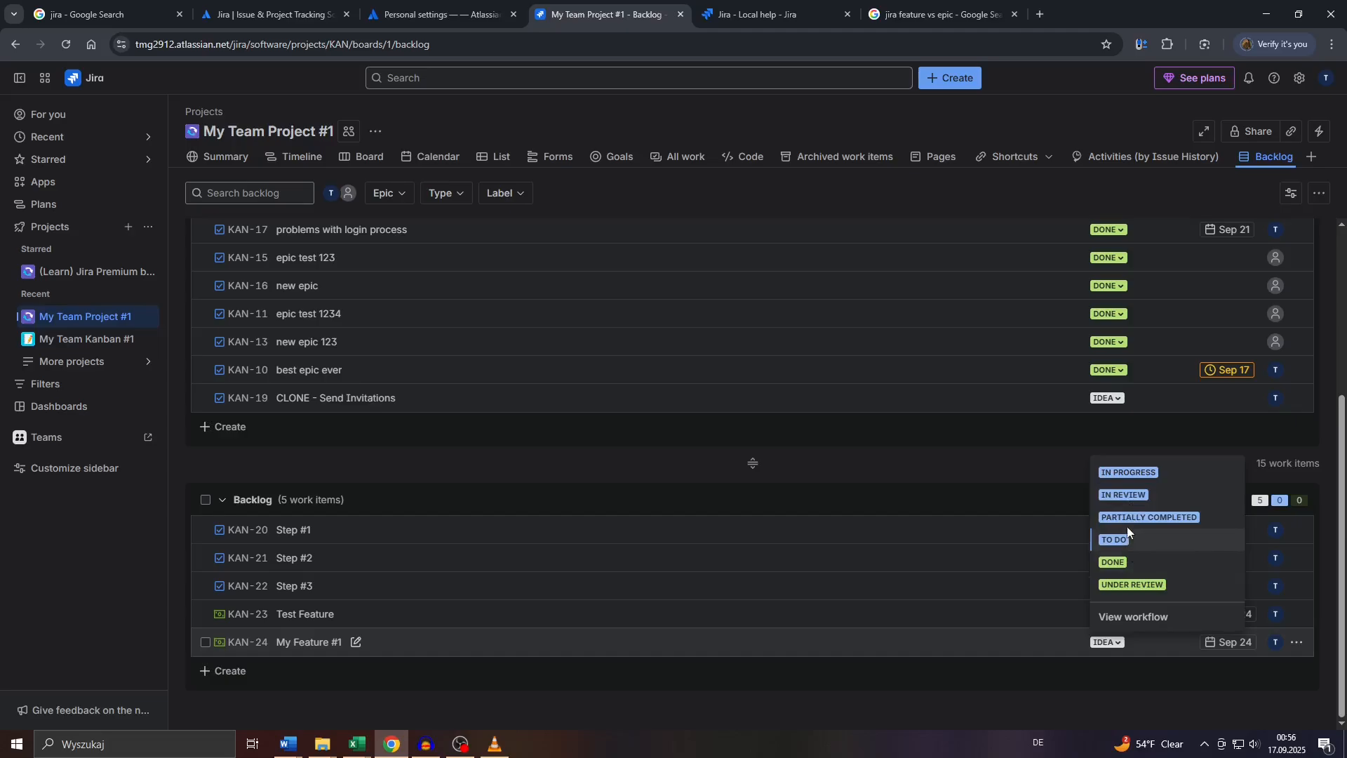
click(1124, 473)
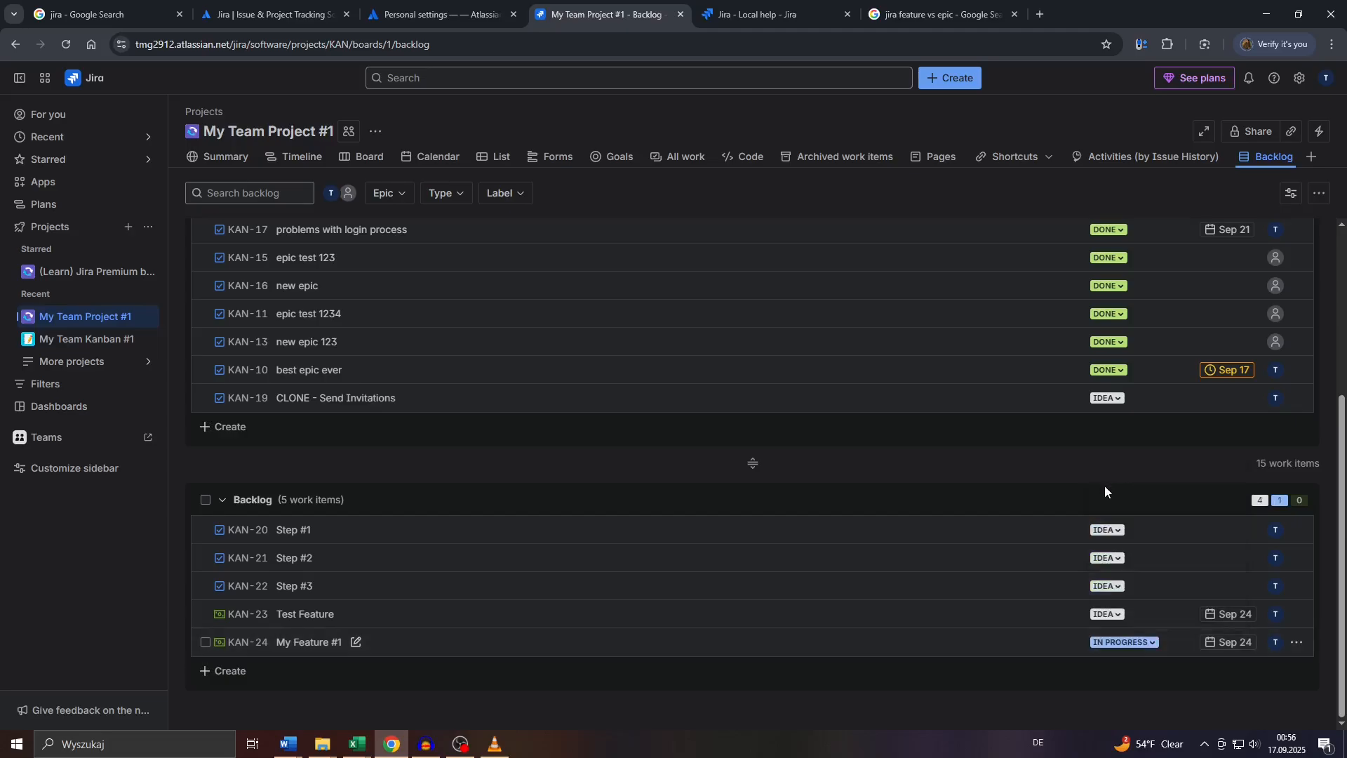
click(1224, 641)
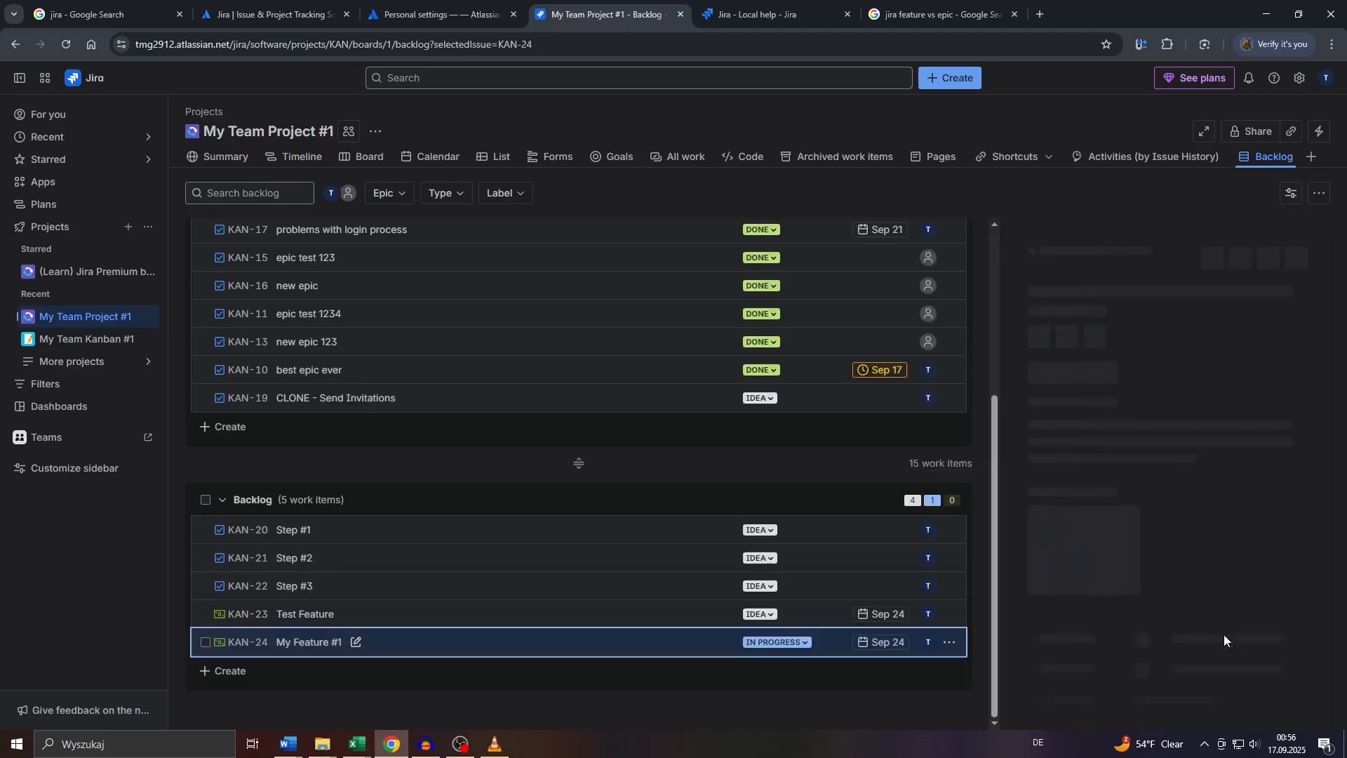
View the assignee choices for My Feature #1 without changing them and copy the feature's key
click(929, 642)
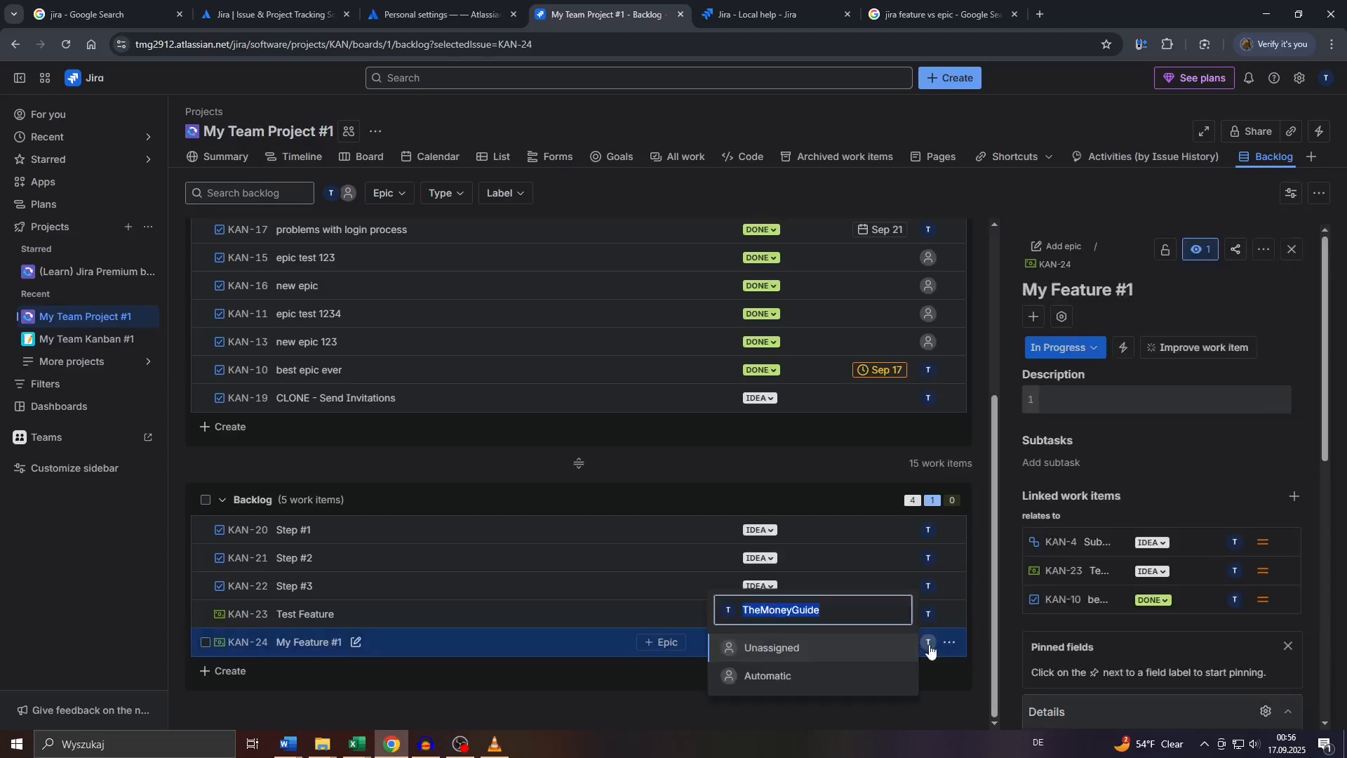
key(Escape)
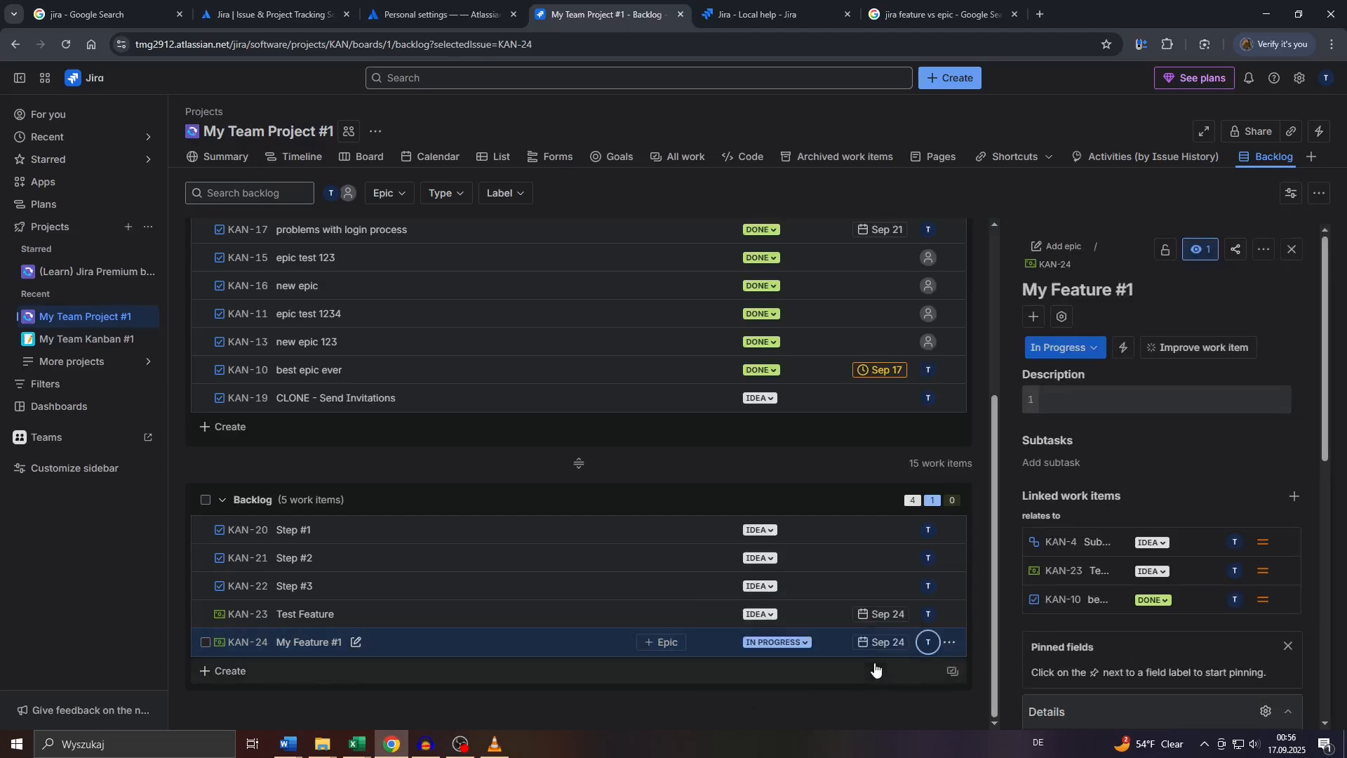
click(954, 644)
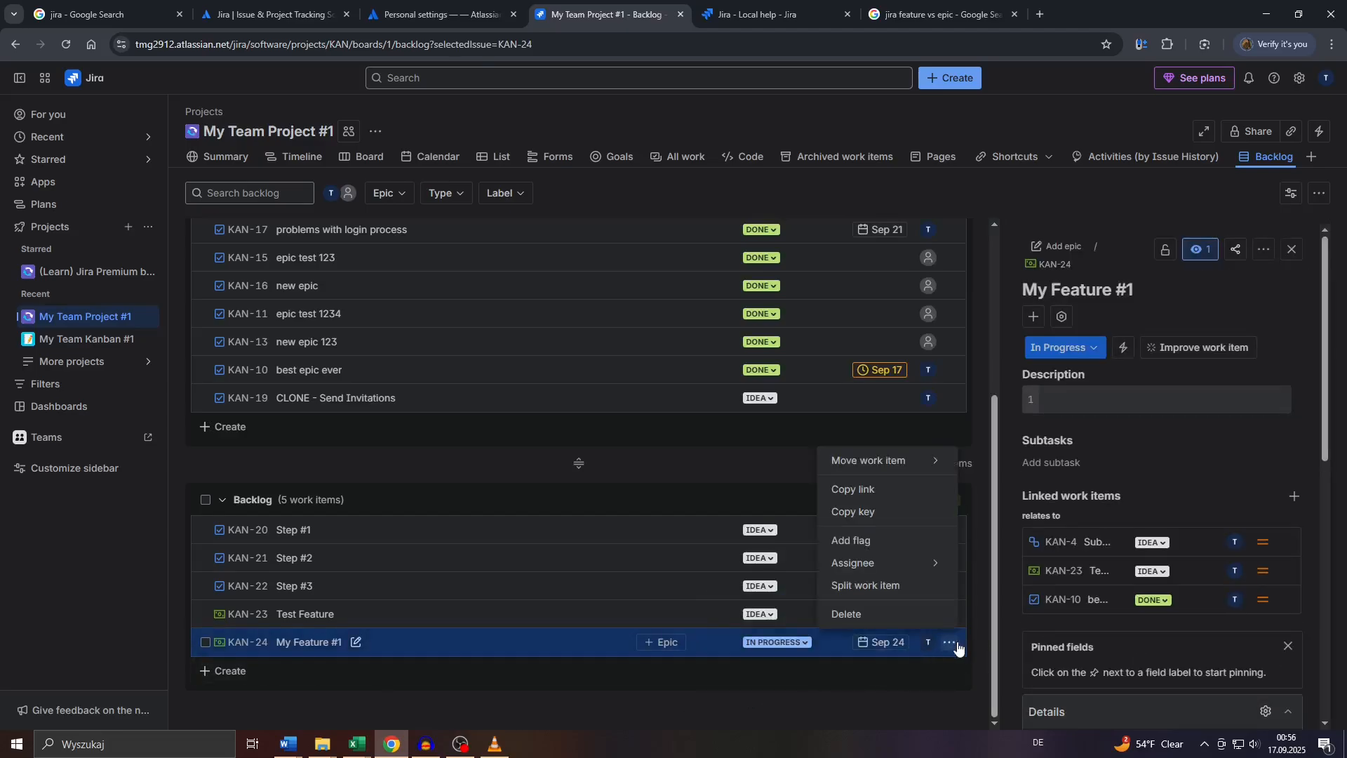
click(881, 507)
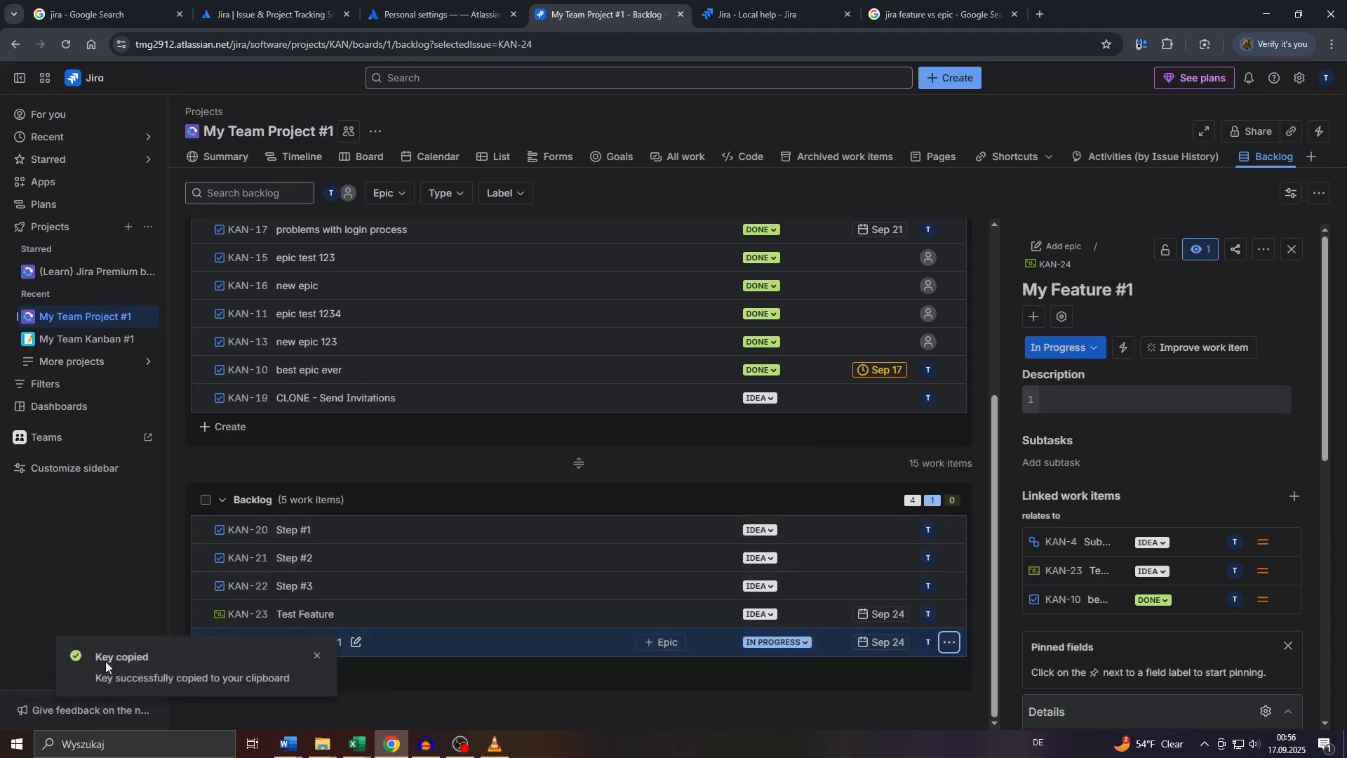
Move My Feature #1 up one place in the backlog
click(948, 642)
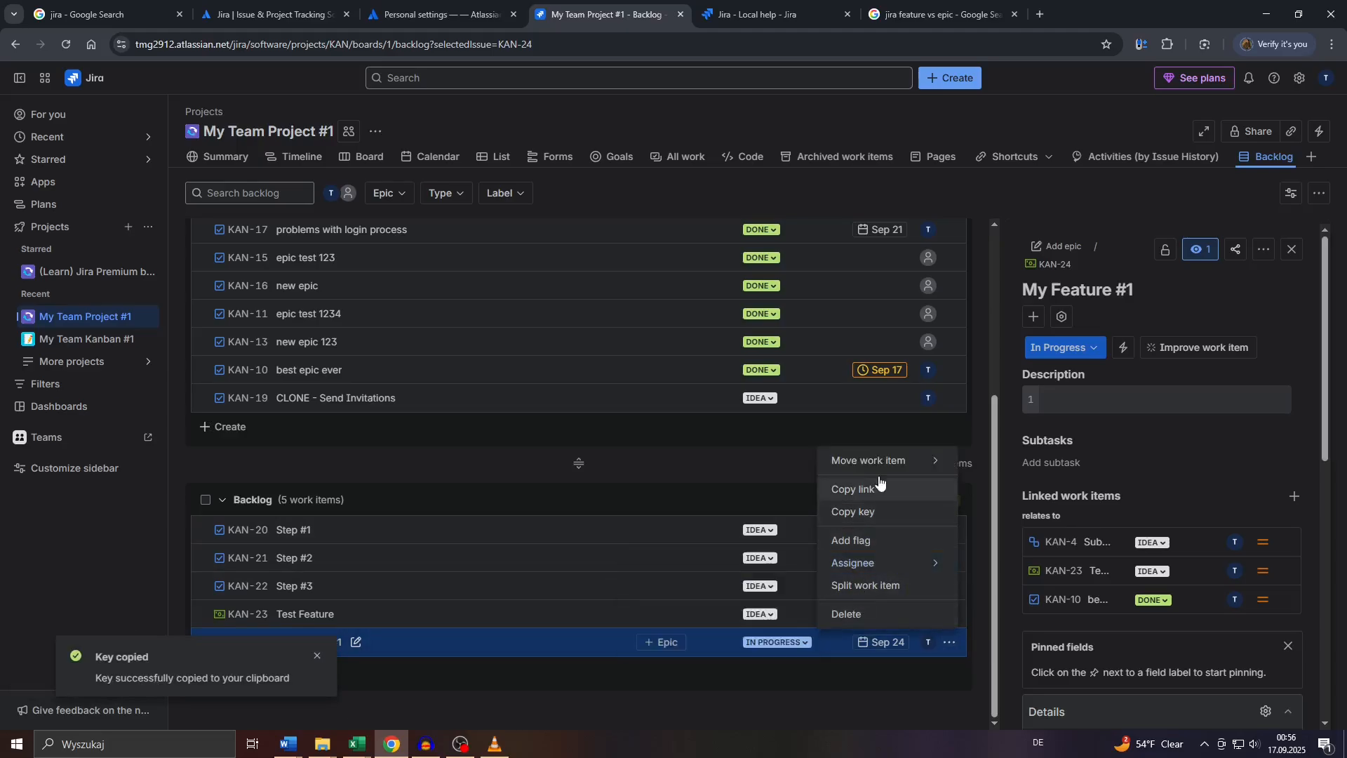
mouse_move(886, 463)
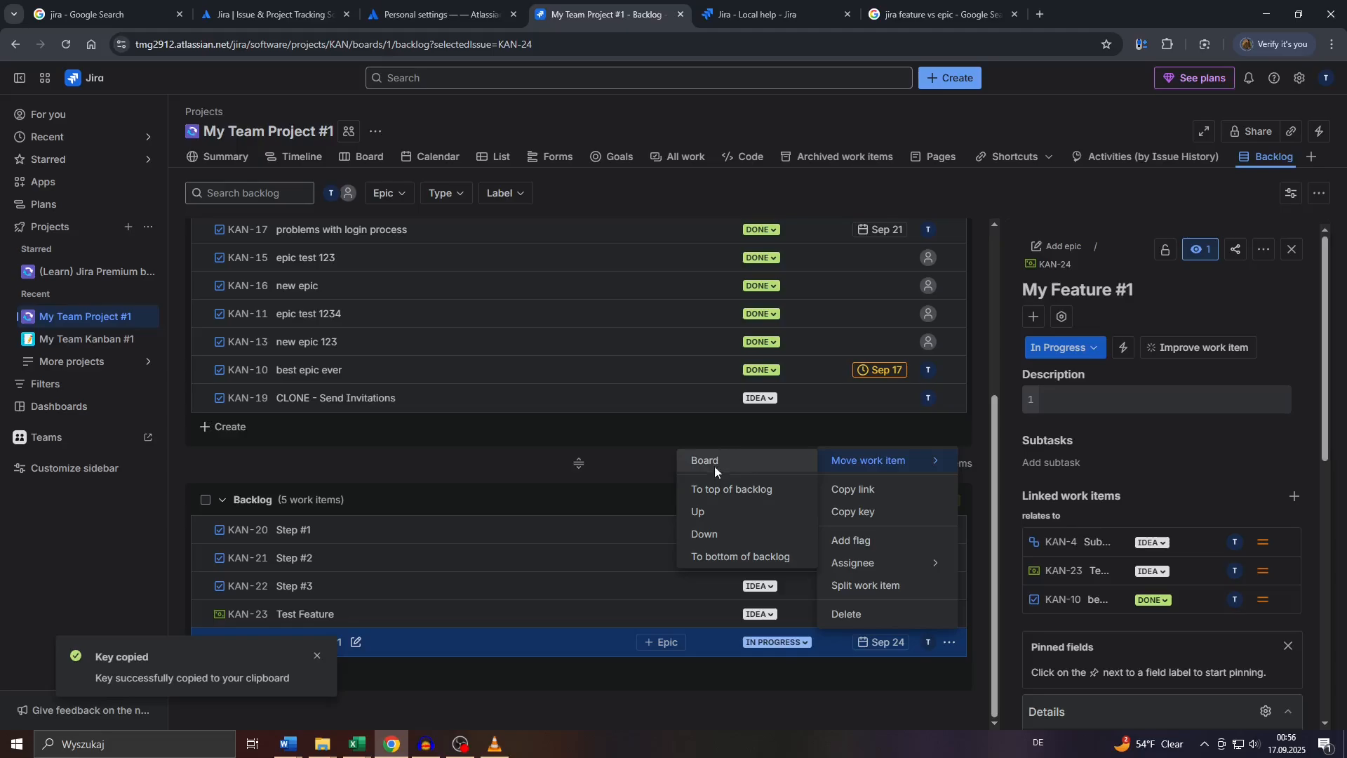
click(714, 513)
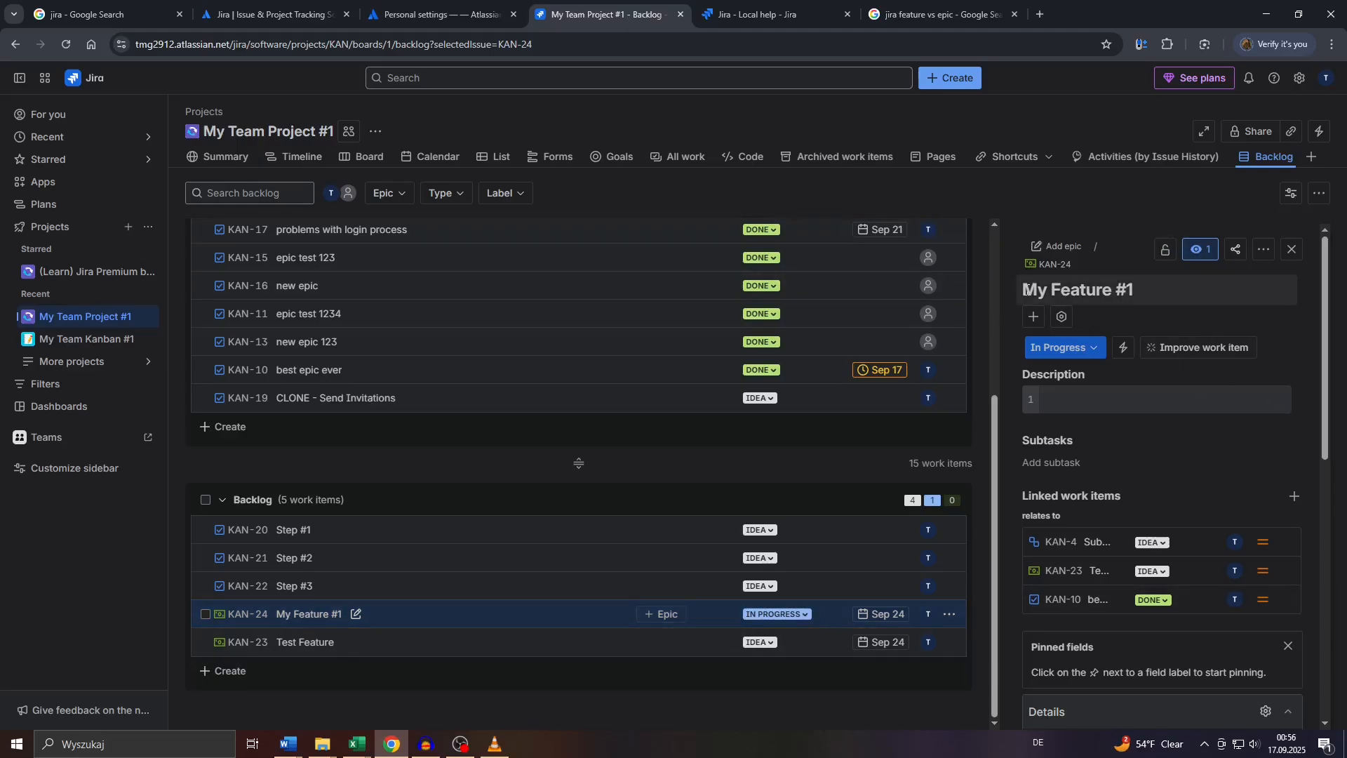
Look through the title editing, watcher, sharing and role restriction options of My Feature #1 without changing anything
drag(1025, 288, 1136, 302)
click(1143, 297)
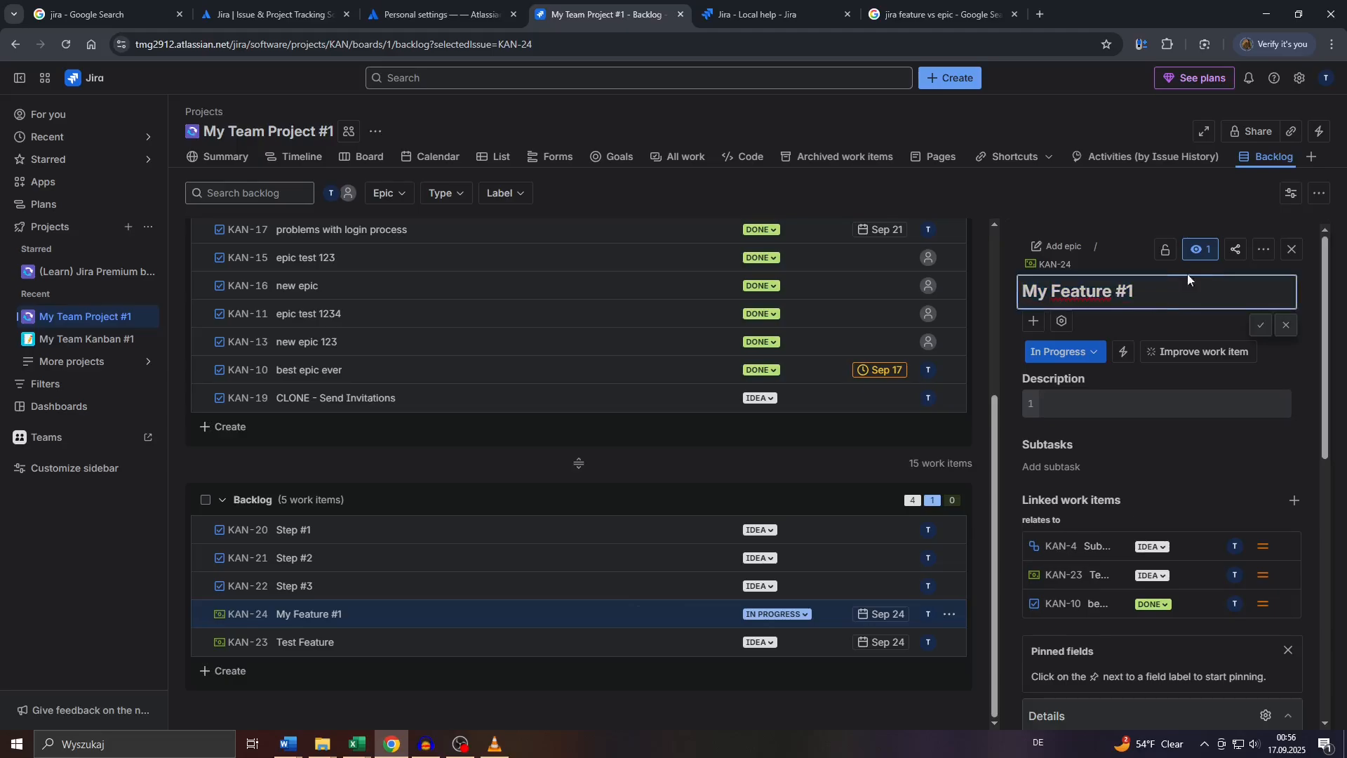
click(1200, 253)
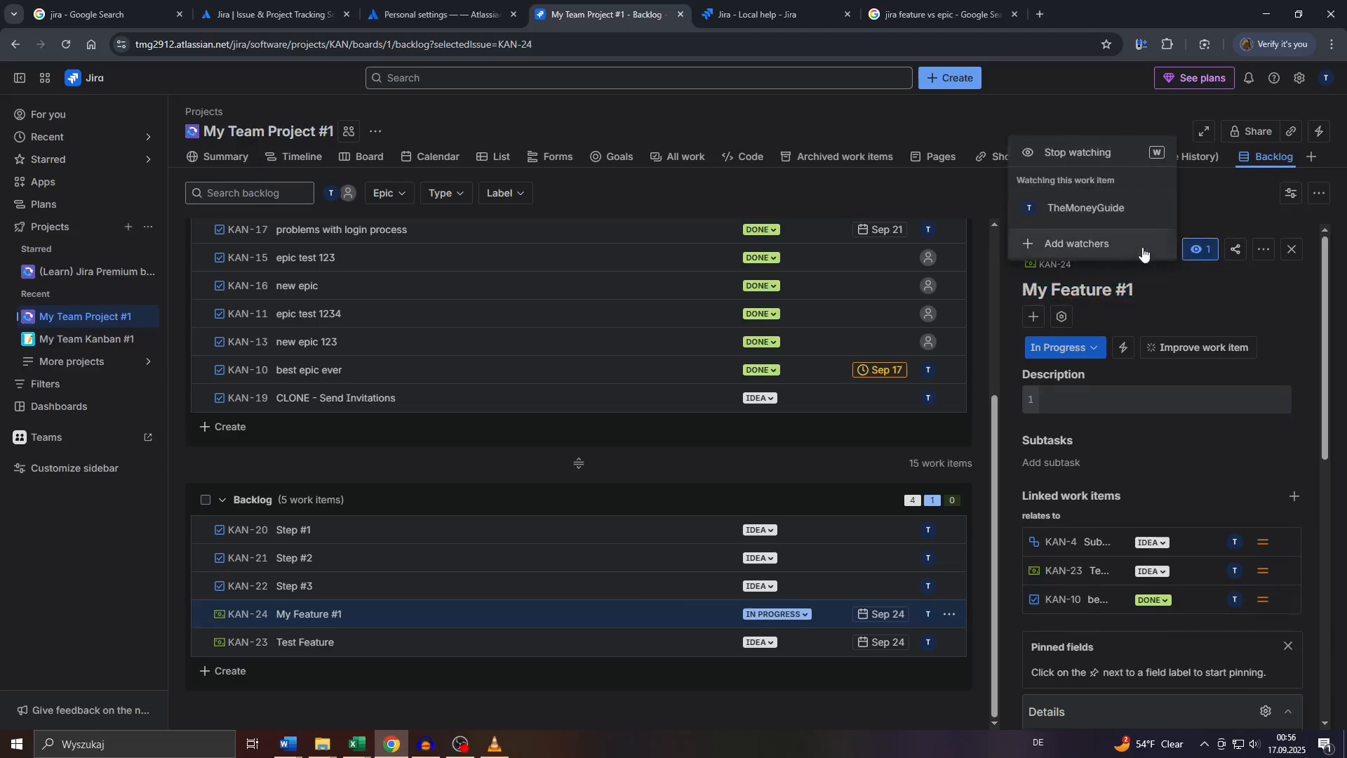
click(1236, 249)
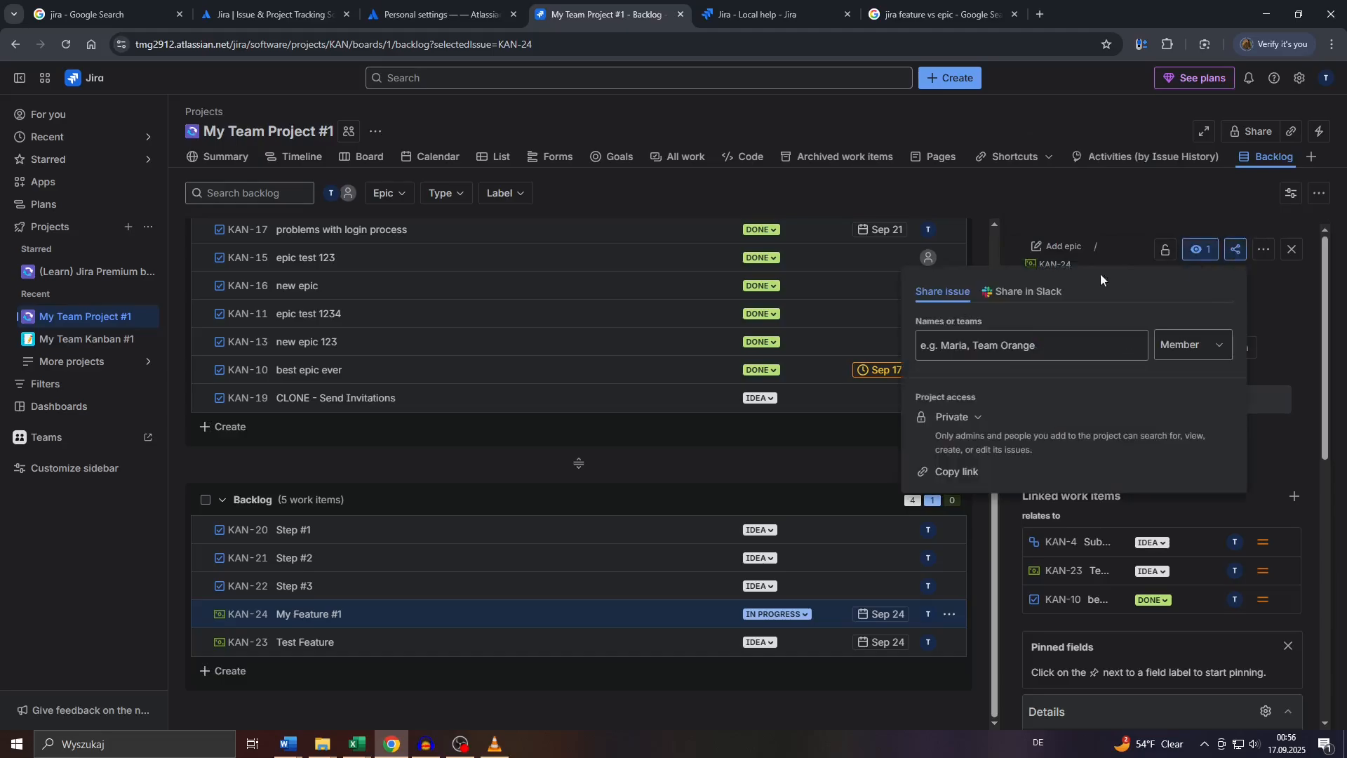
click(1165, 250)
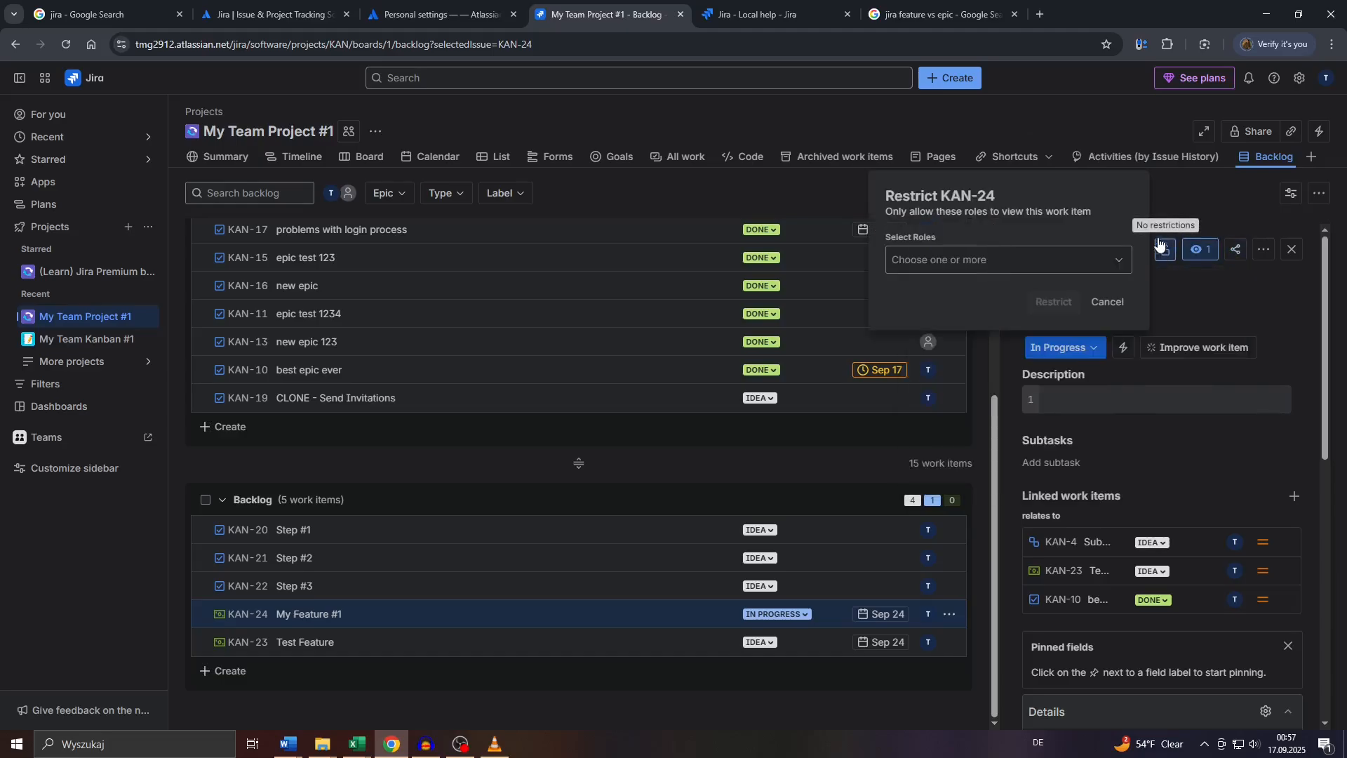
click(1181, 209)
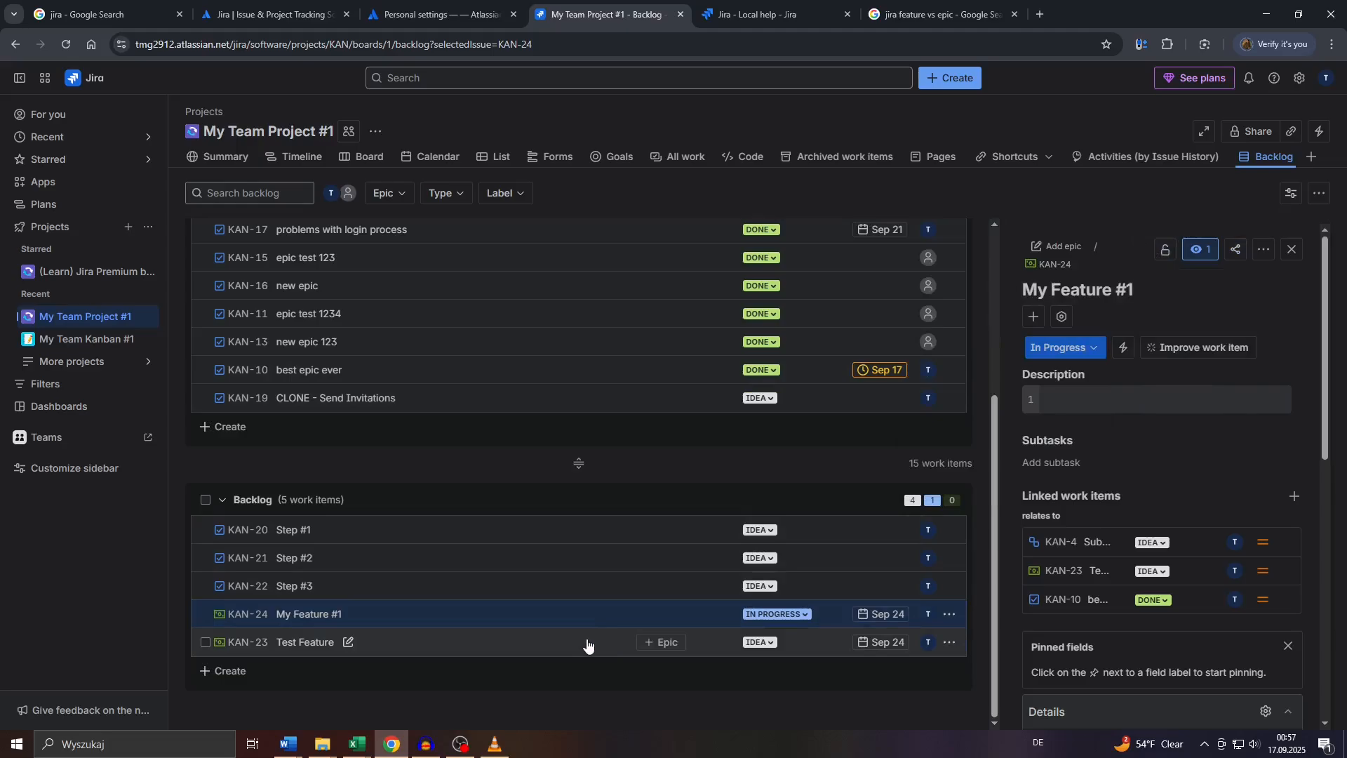
Reorder the backlog so Test Feature sits above My Feature #1, and close the feature's details
drag(377, 646, 443, 615)
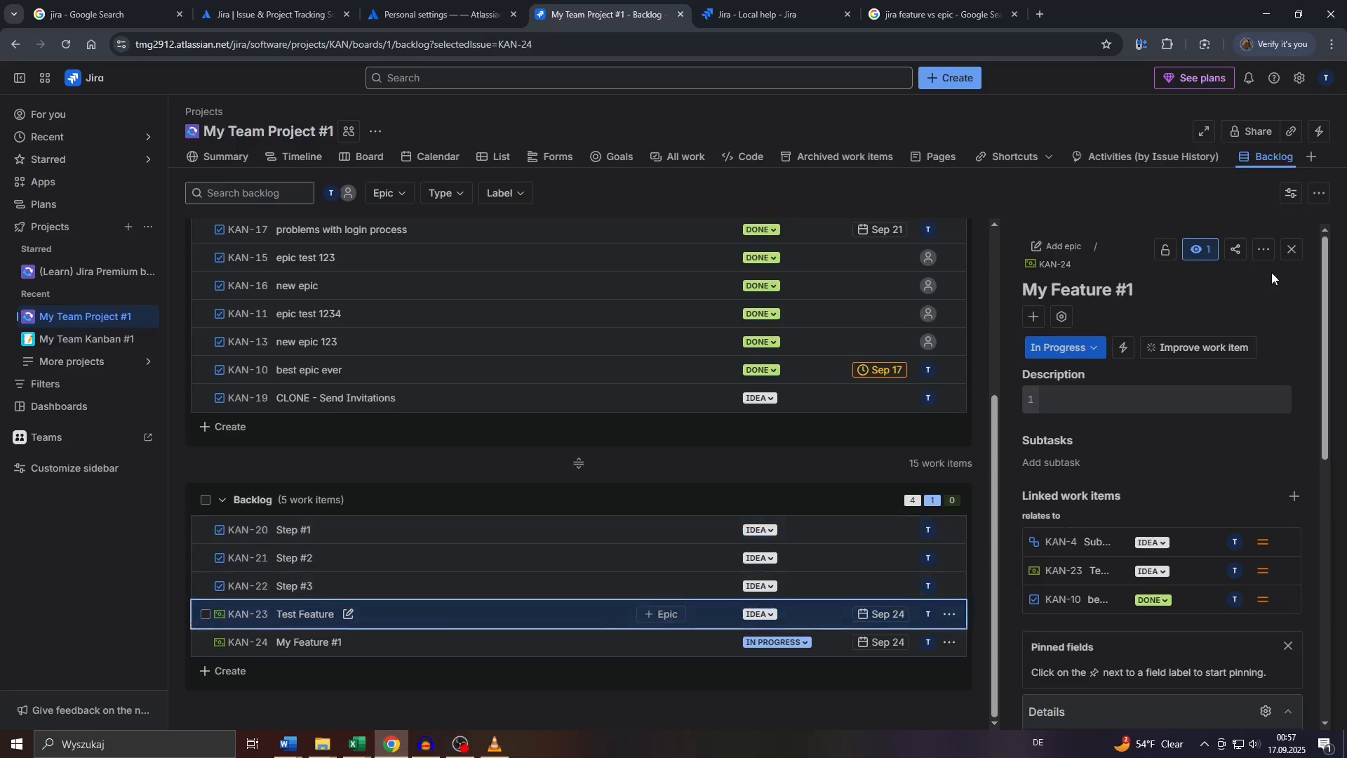
click(1289, 253)
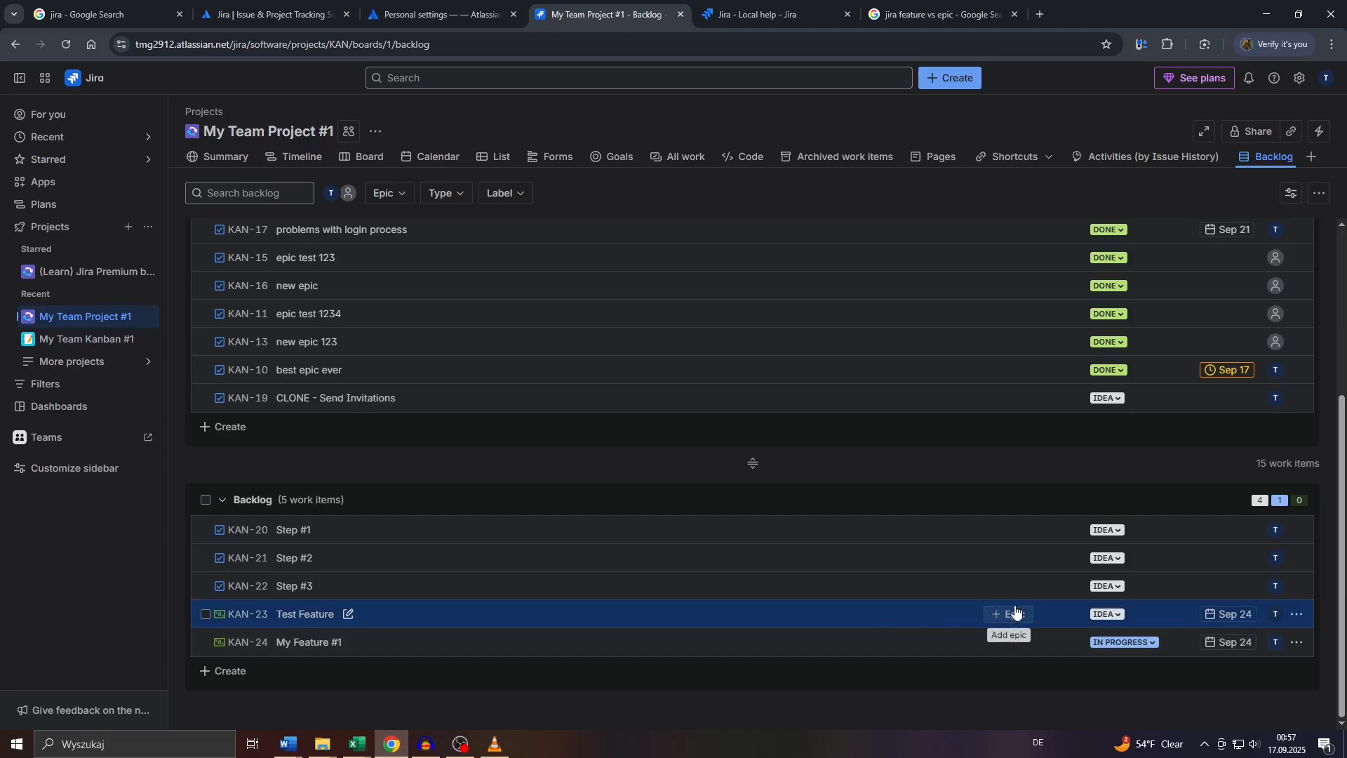
Check the search results on the epic and feature hierarchy and the Jira issue concepts page, and return to the backlog
click(881, 19)
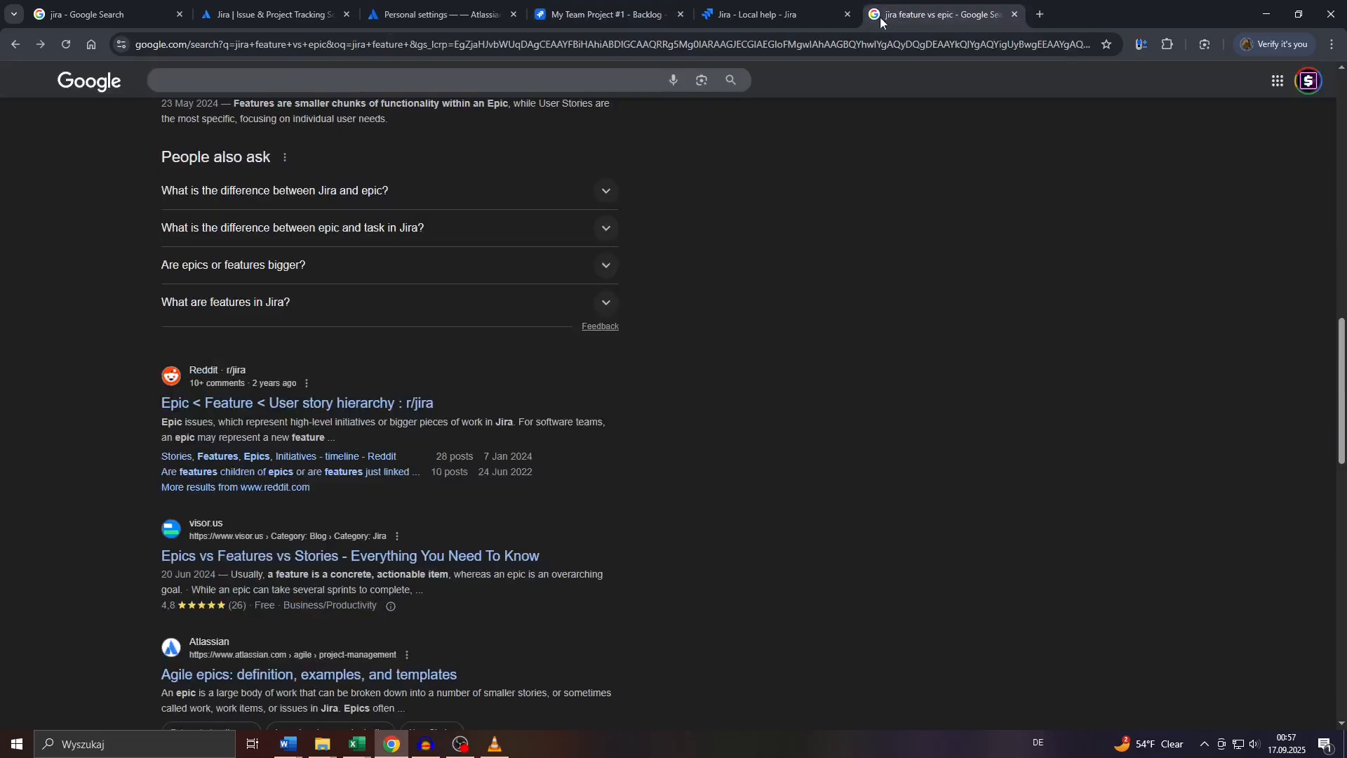
drag(439, 405, 163, 401)
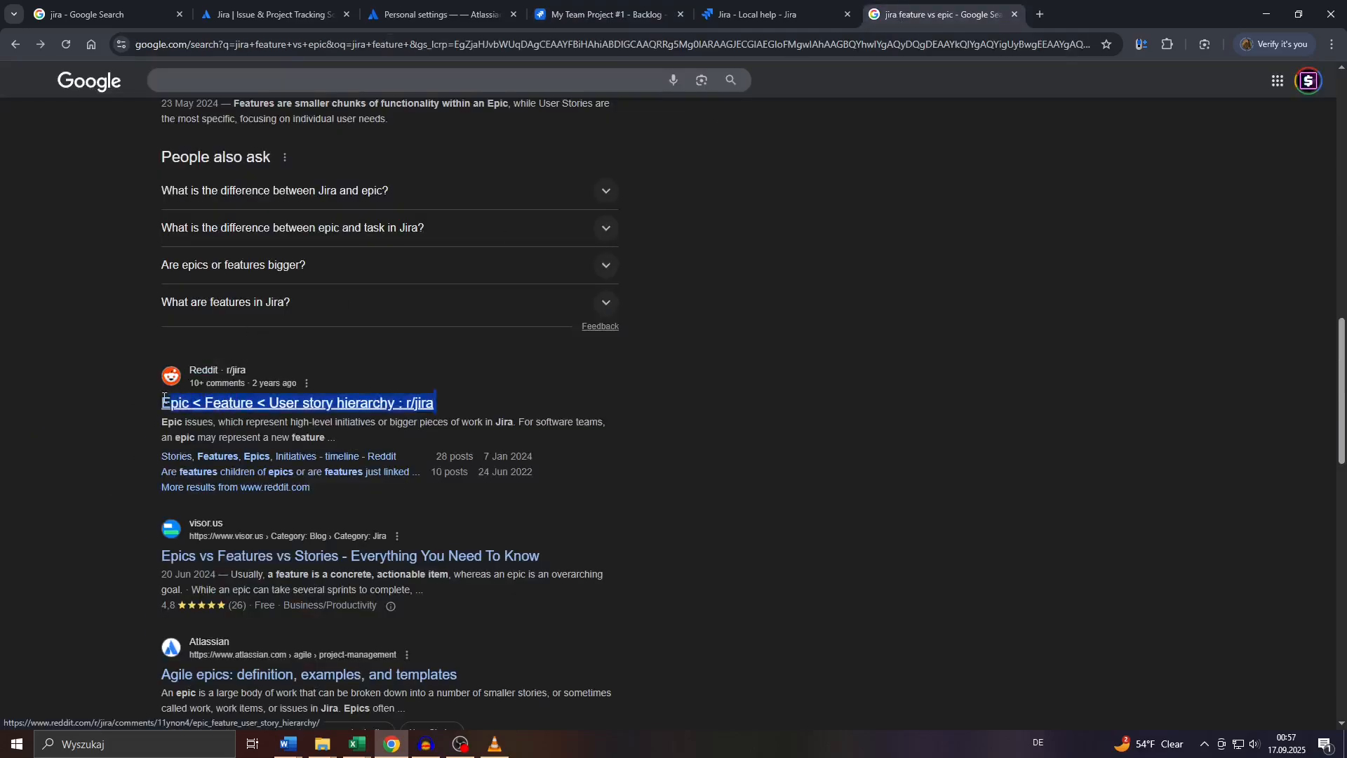
click(107, 420)
click(757, 14)
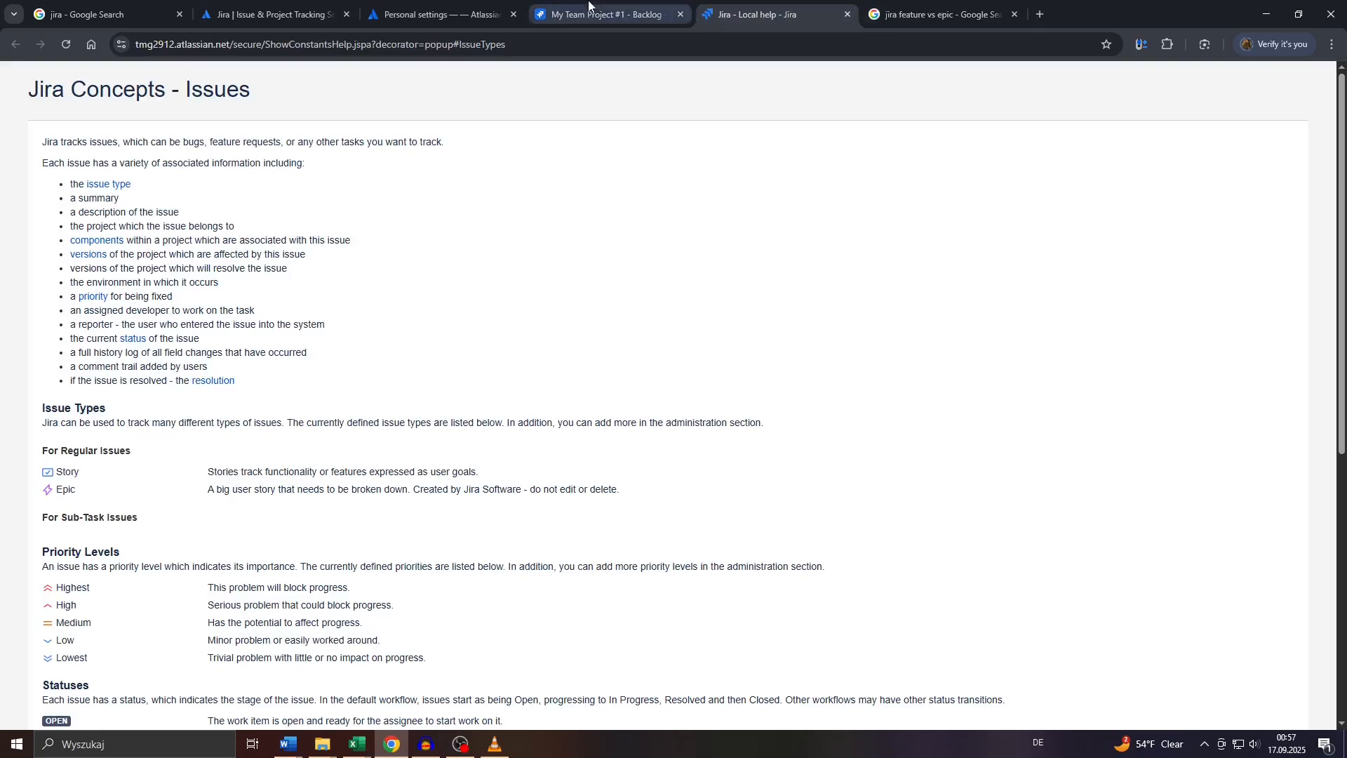
click(599, 14)
Try to create a first epic for My Feature #1 and cancel the creation form
mouse_move(355, 641)
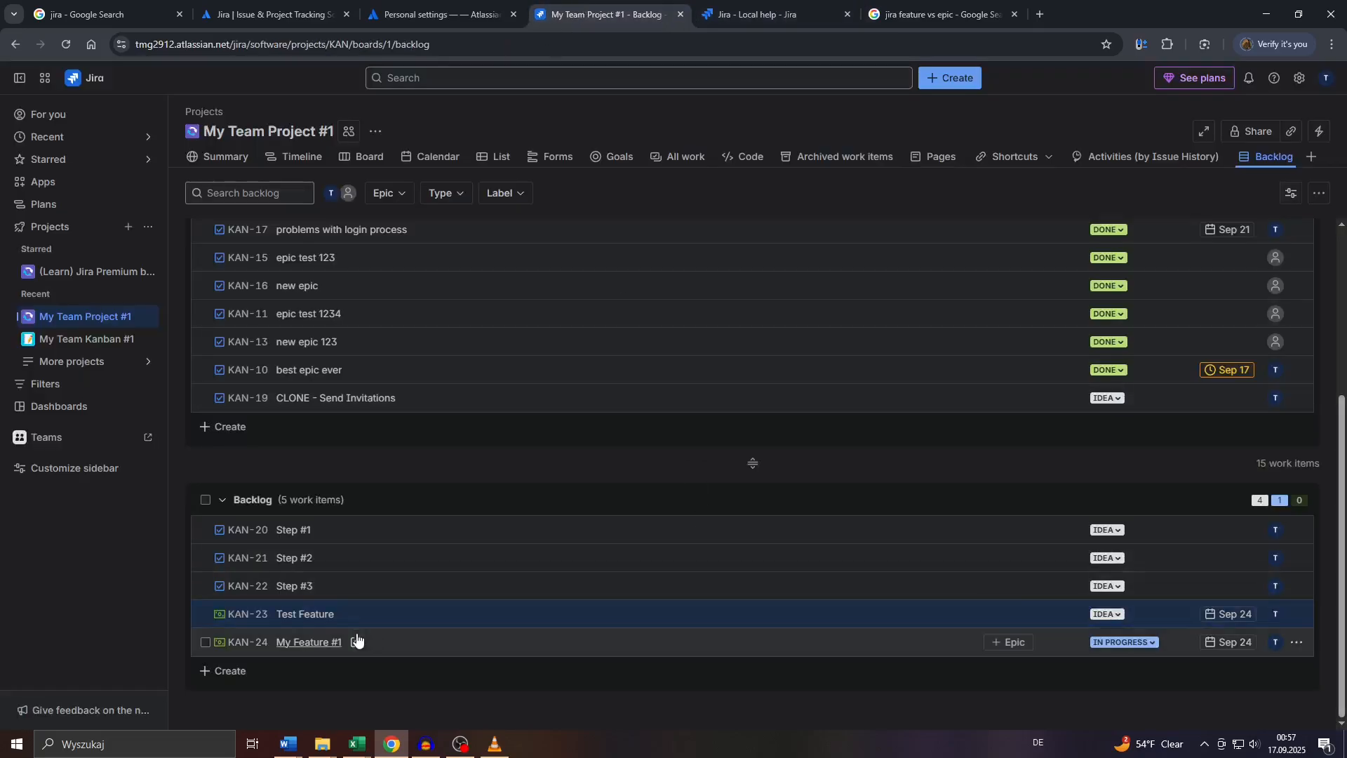
click(1010, 644)
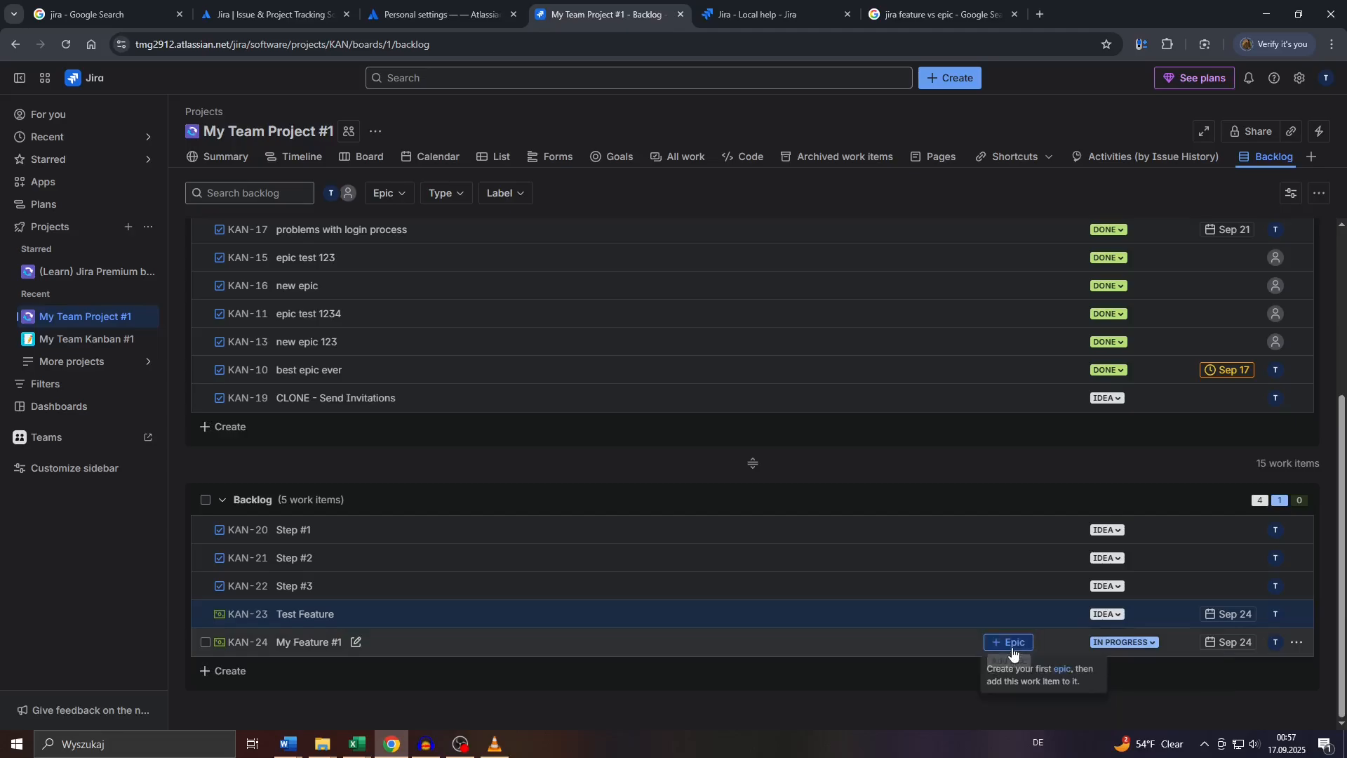
click(1061, 669)
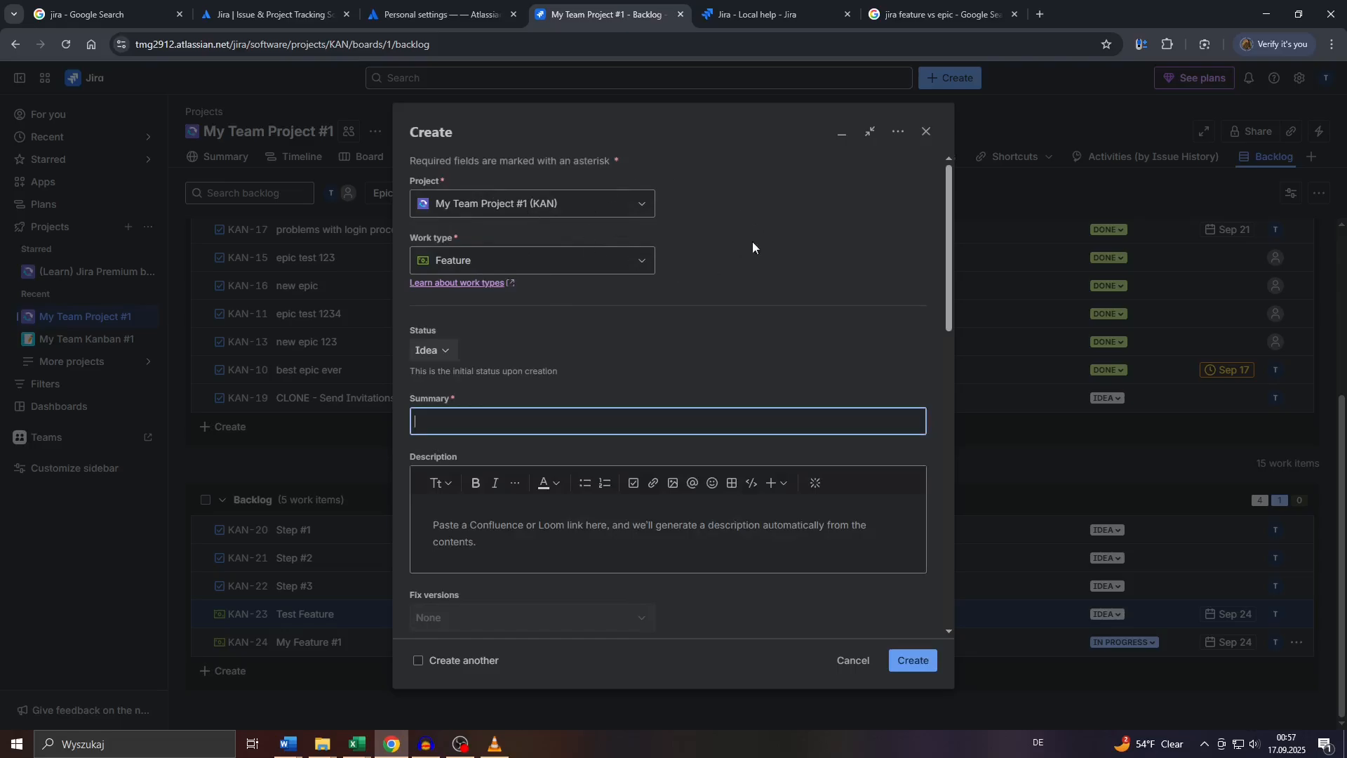
click(853, 663)
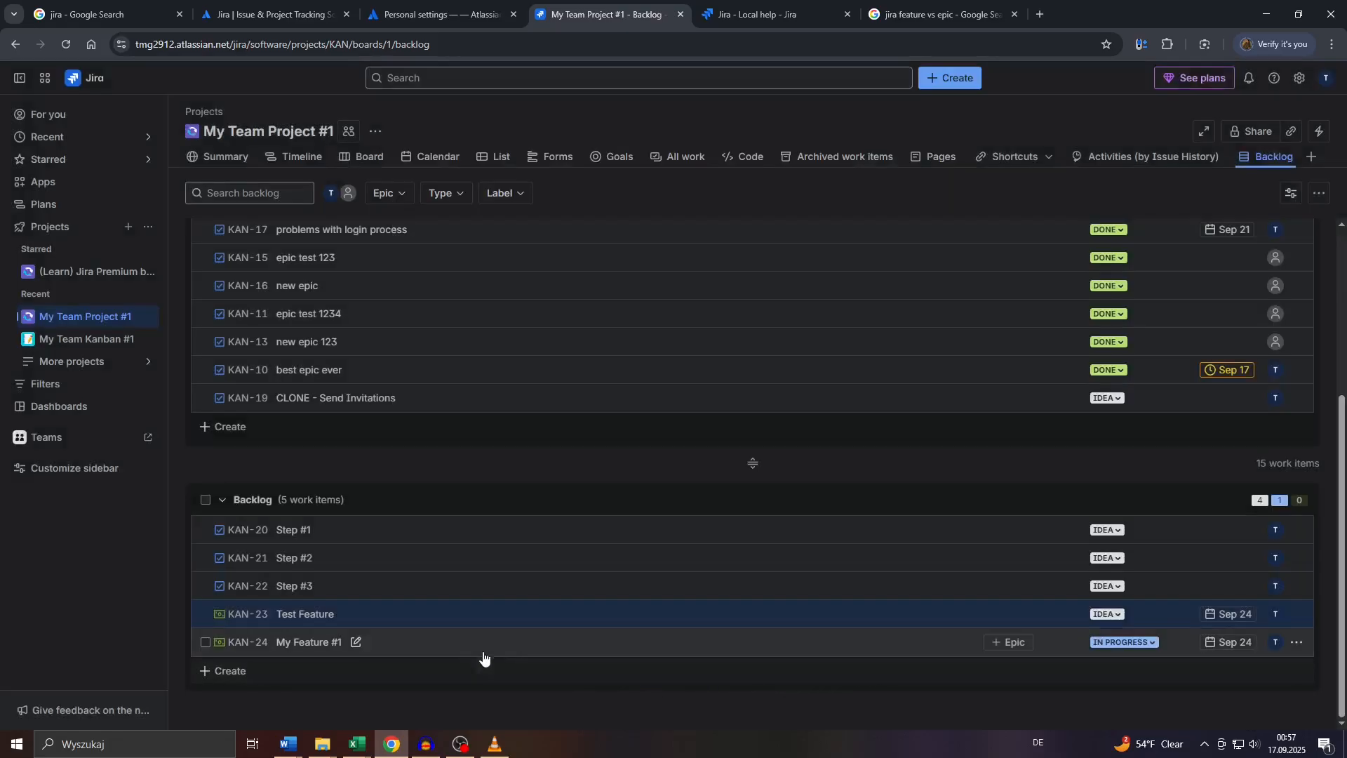